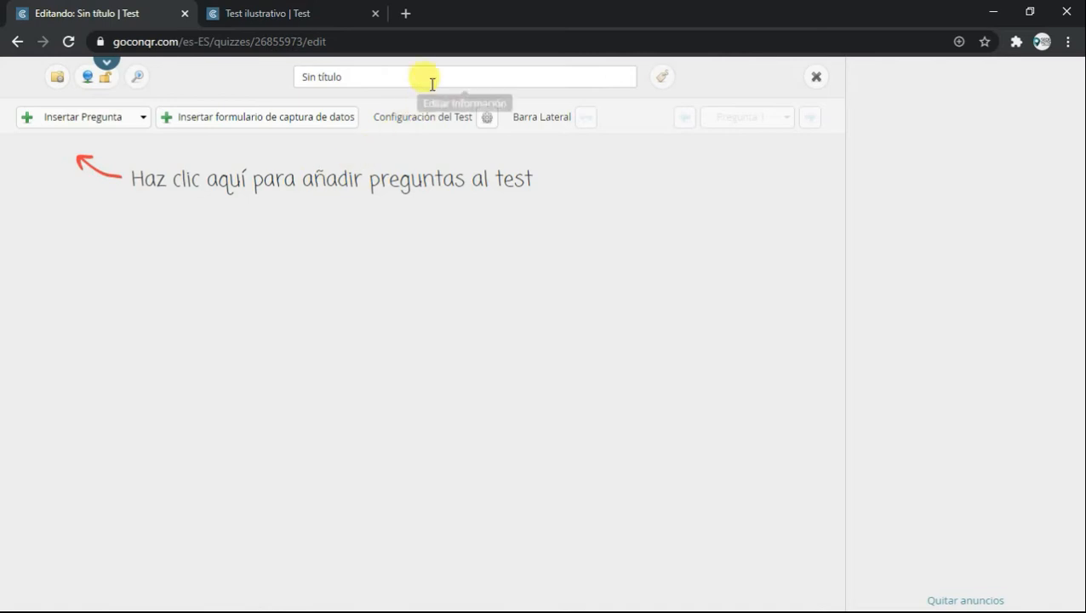
Title the test "Test de práctica ilustrativa" with the description "Este es un test creado con fines didácticos." and the tag Matemáticas.
left_click(434, 79)
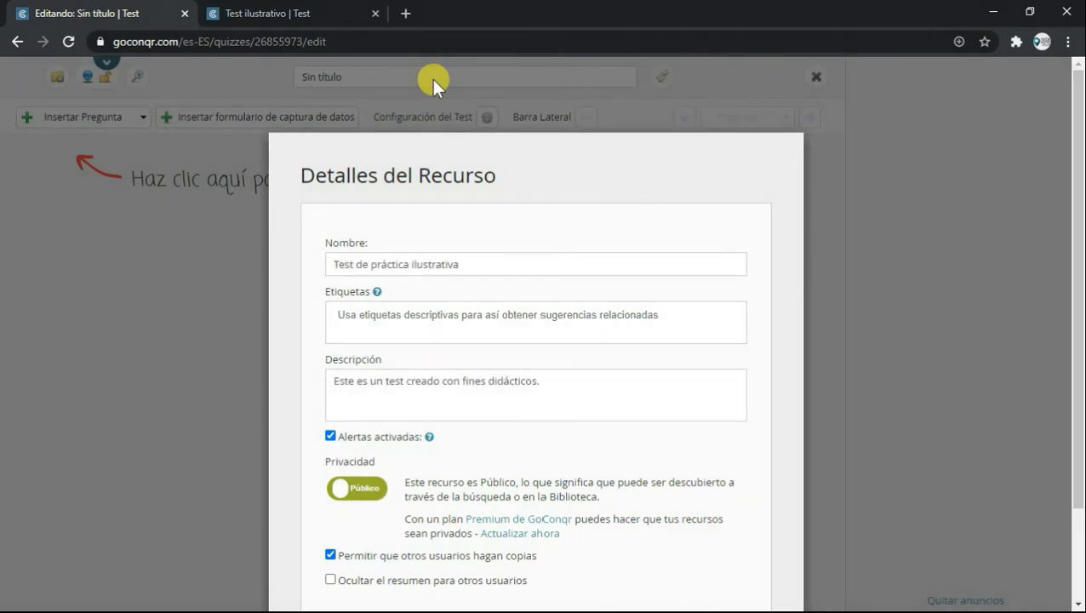
left_click(384, 320)
type("Matemáticas")
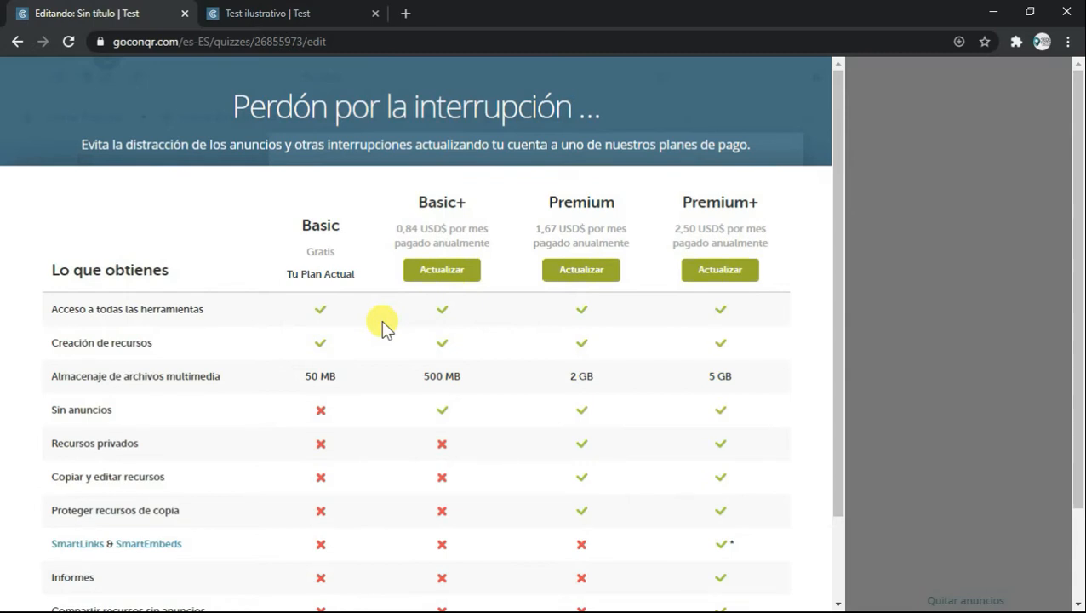
scroll(382, 328, "down", 1)
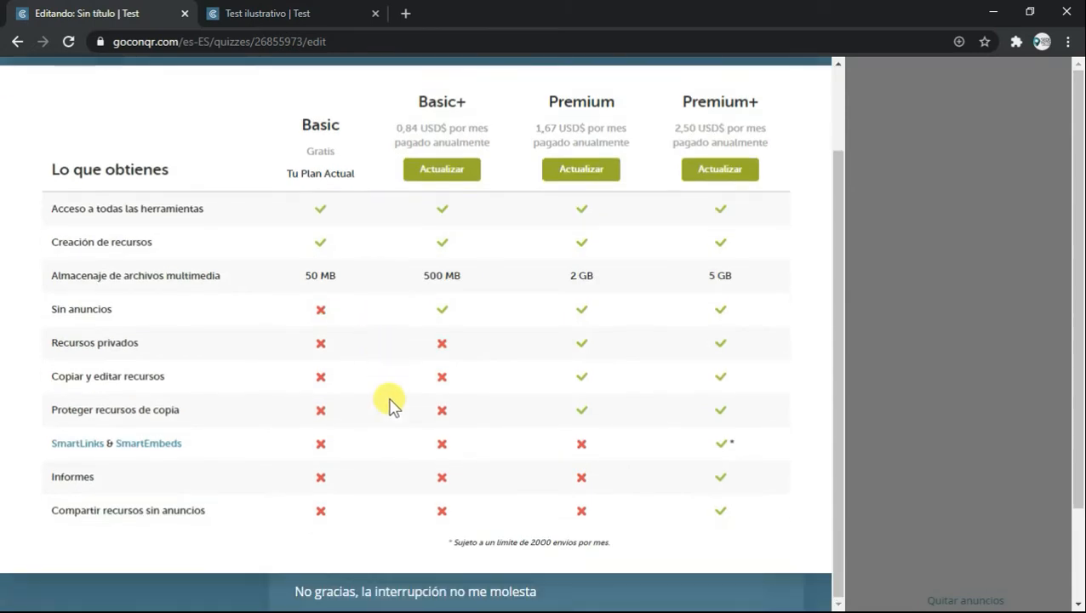
left_click(357, 591)
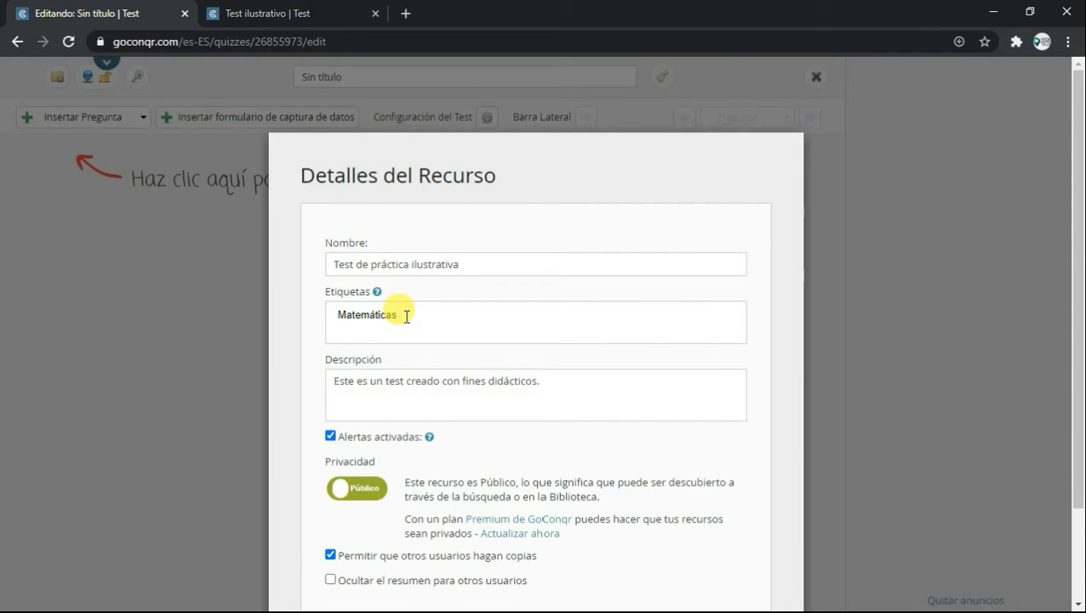
key("Return")
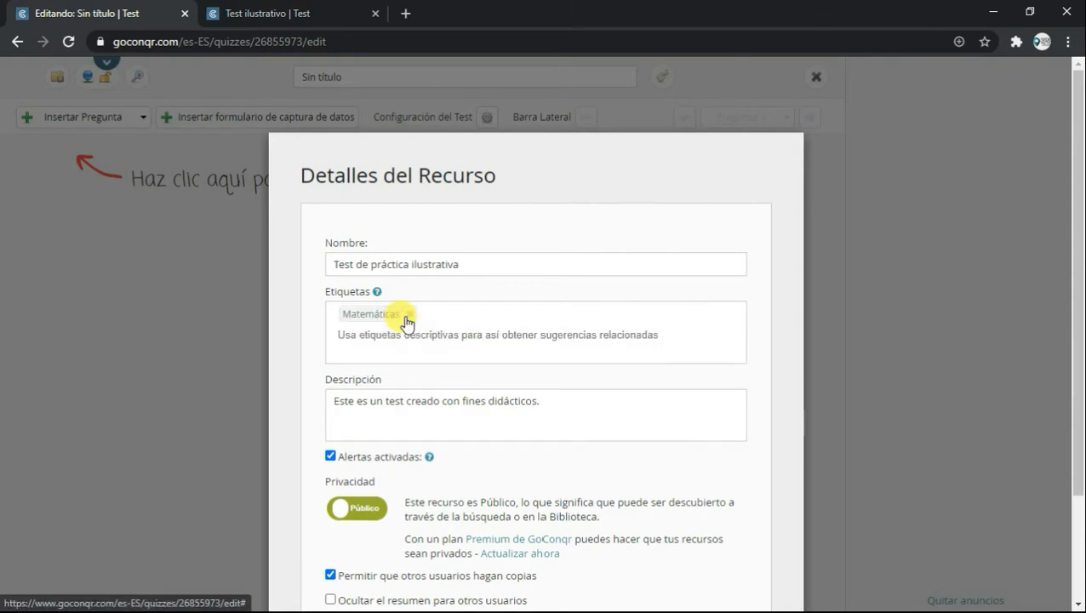
Add the tags Geometría and Animales to the test and save the resource details.
type("Geometría")
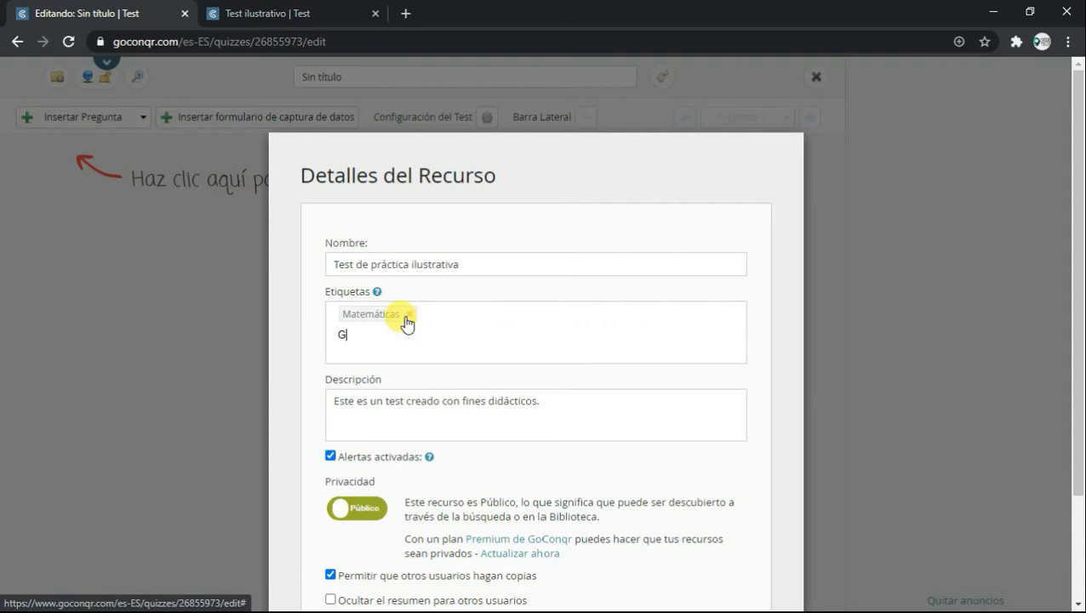
key("Return")
type("Animales")
key("Return")
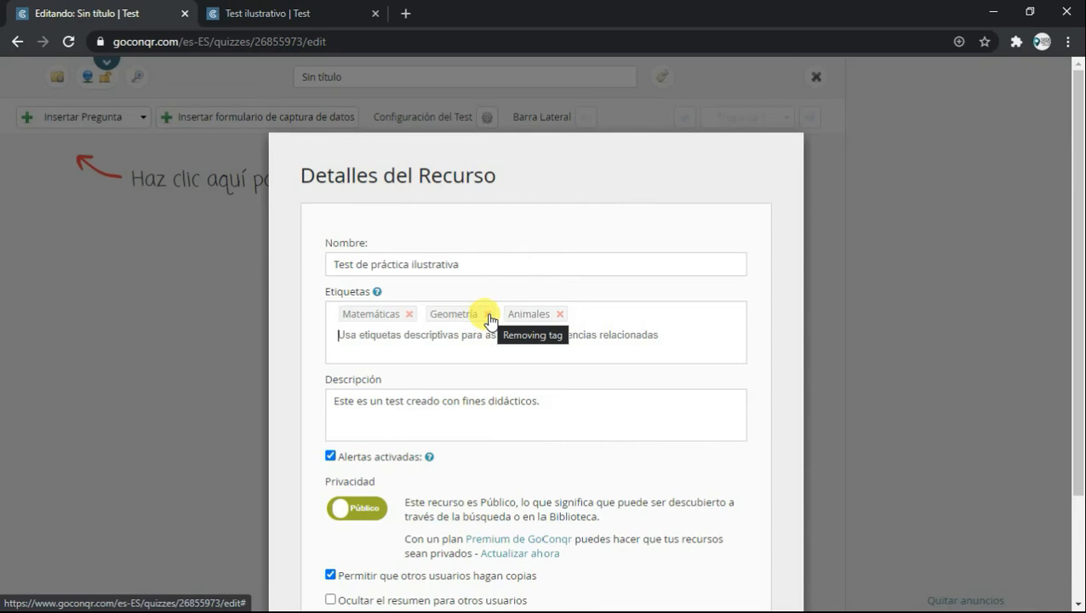
scroll(489, 321, "down", 2)
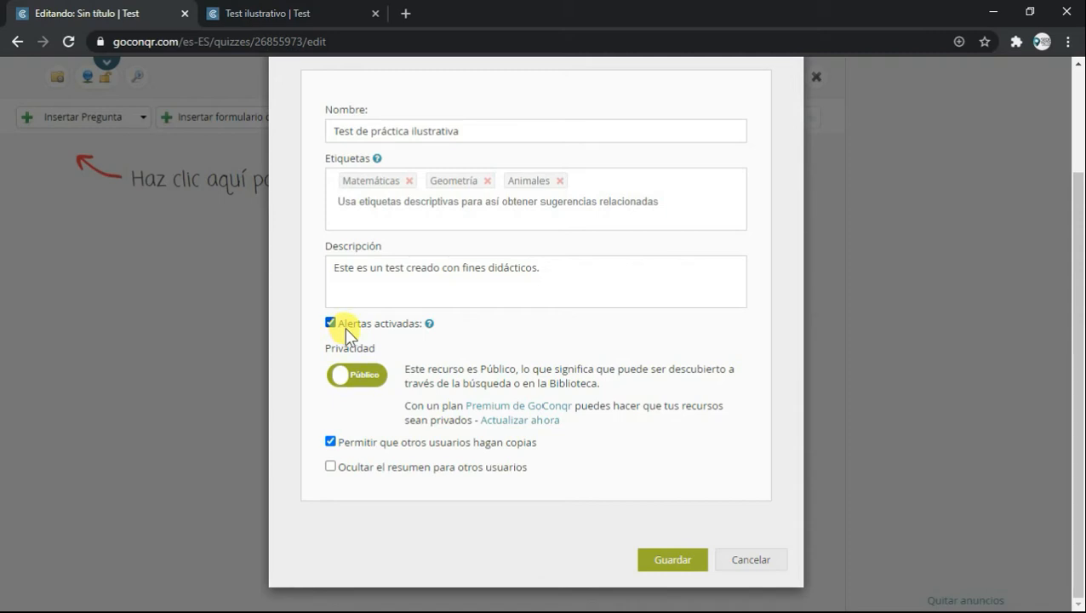
left_click(657, 561)
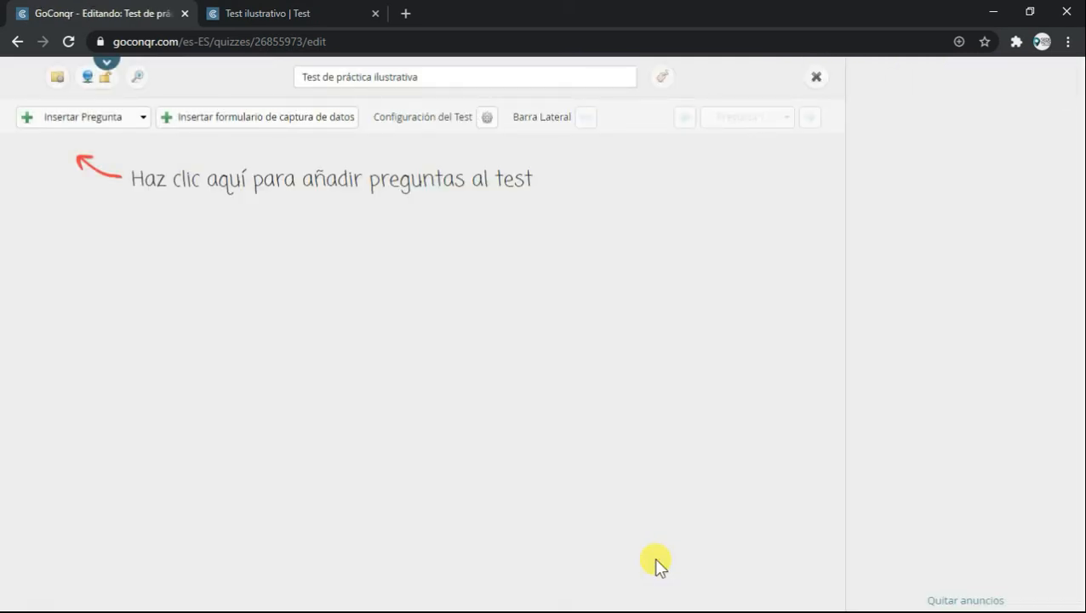
Insert an Opción Múltiple question asking "¿Cuánto suman los ángulos internos de un triángulo?".
left_click(99, 115)
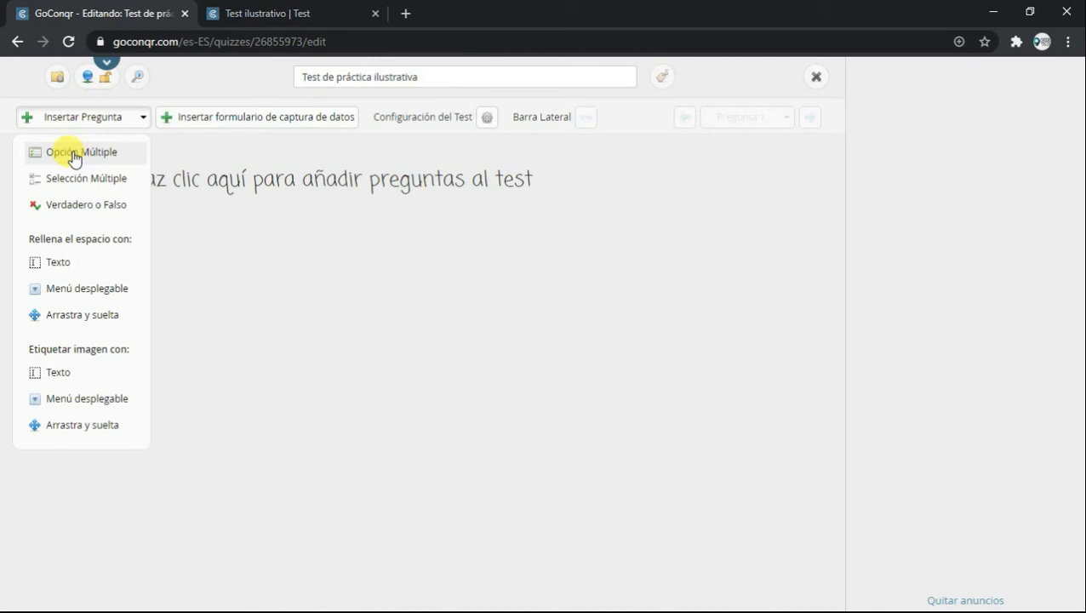
left_click(75, 156)
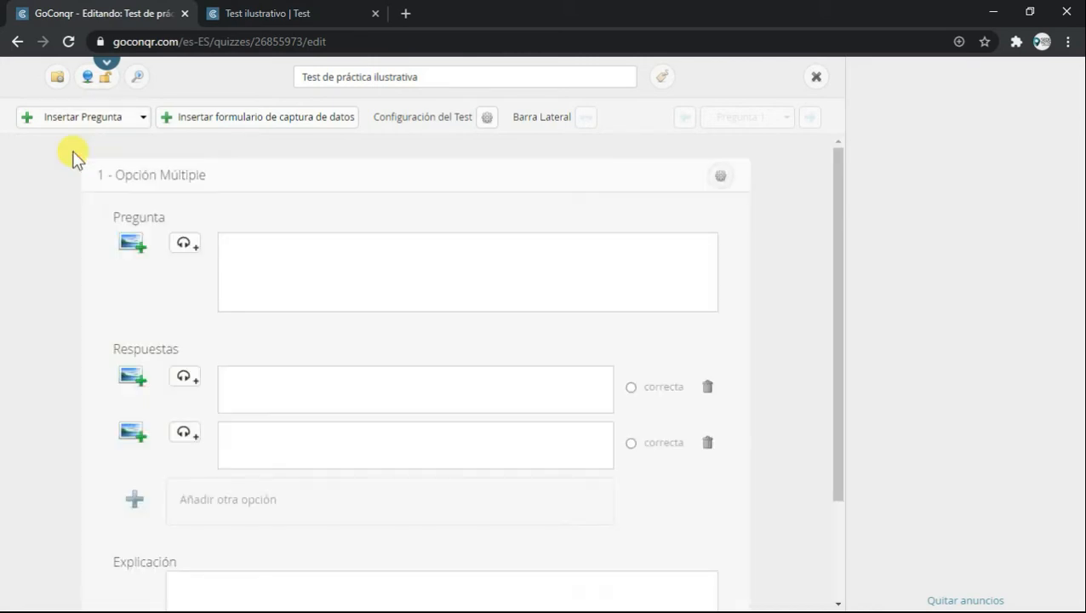
left_click(297, 245)
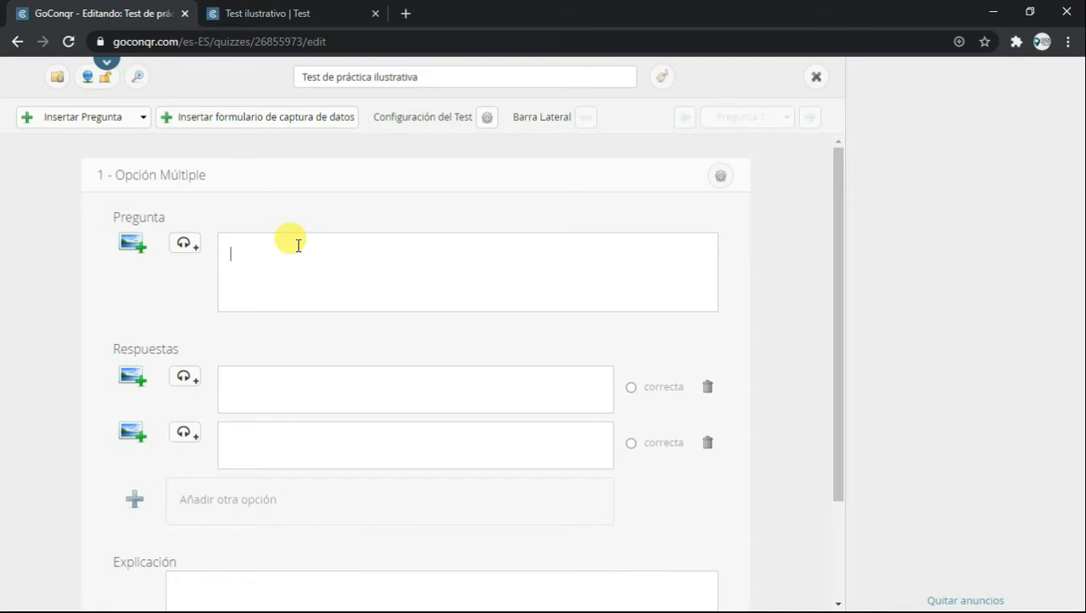
type("¿Cuánto suman los ángulos internos de un triángulo?")
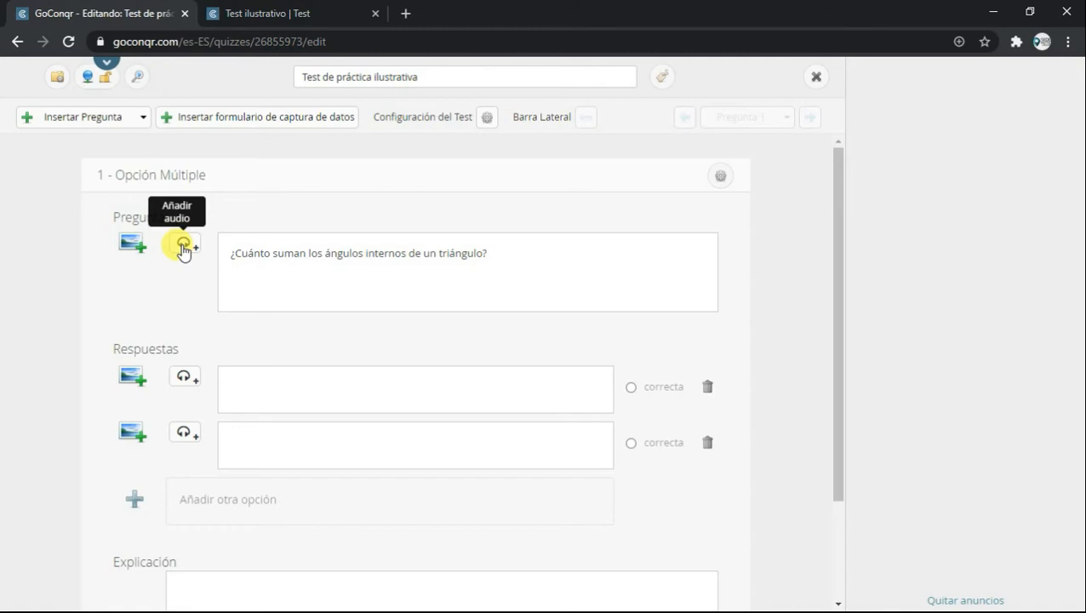
Enter the answers 270°, 360° and 180° for the triangle angle question and mark 180° as correct.
left_click(323, 387)
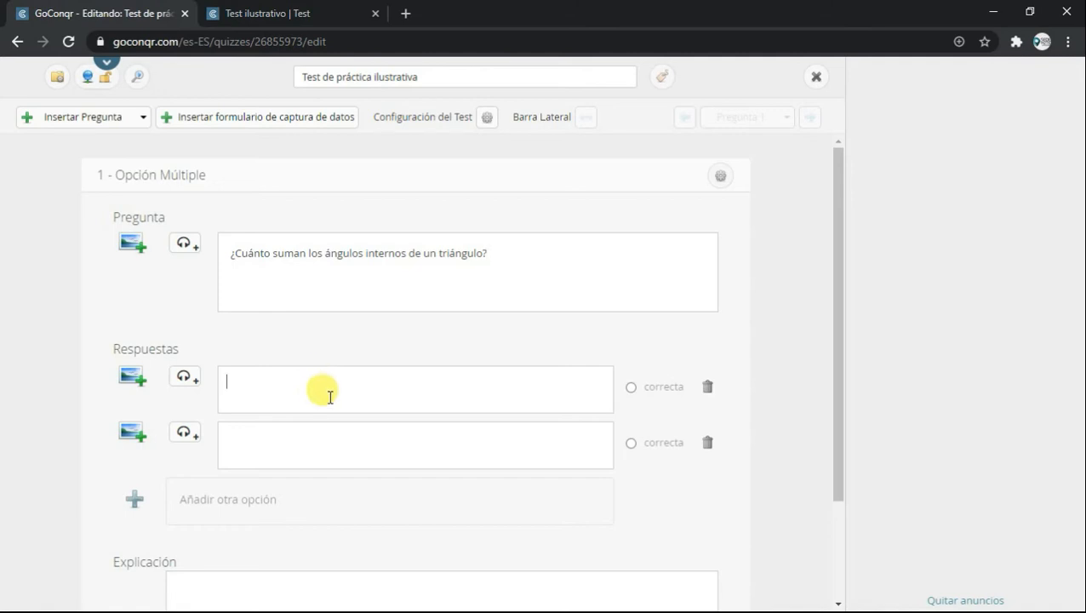
left_click(319, 441)
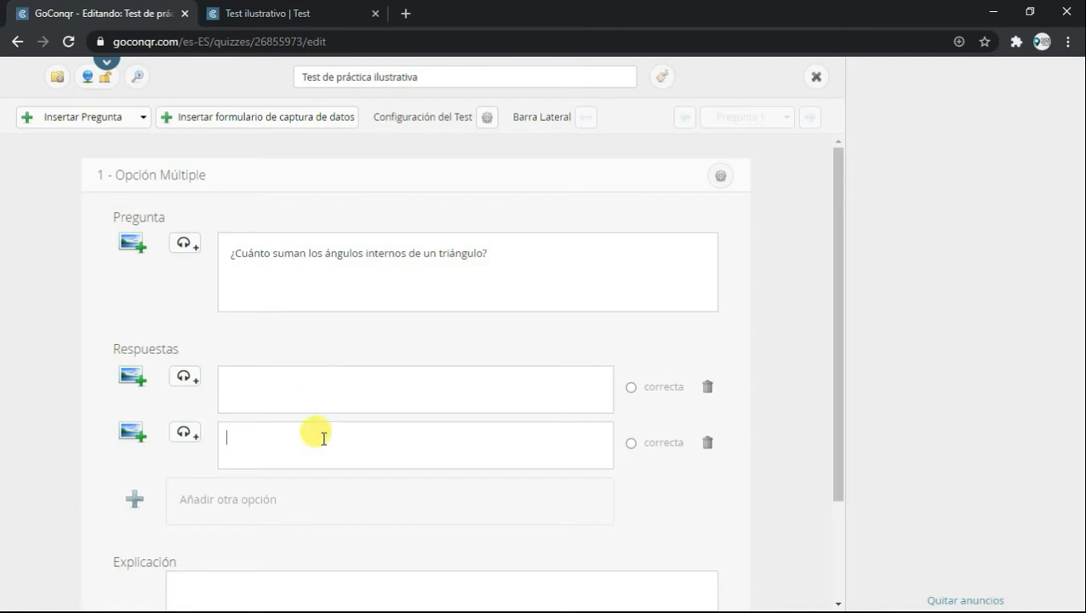
left_click(331, 394)
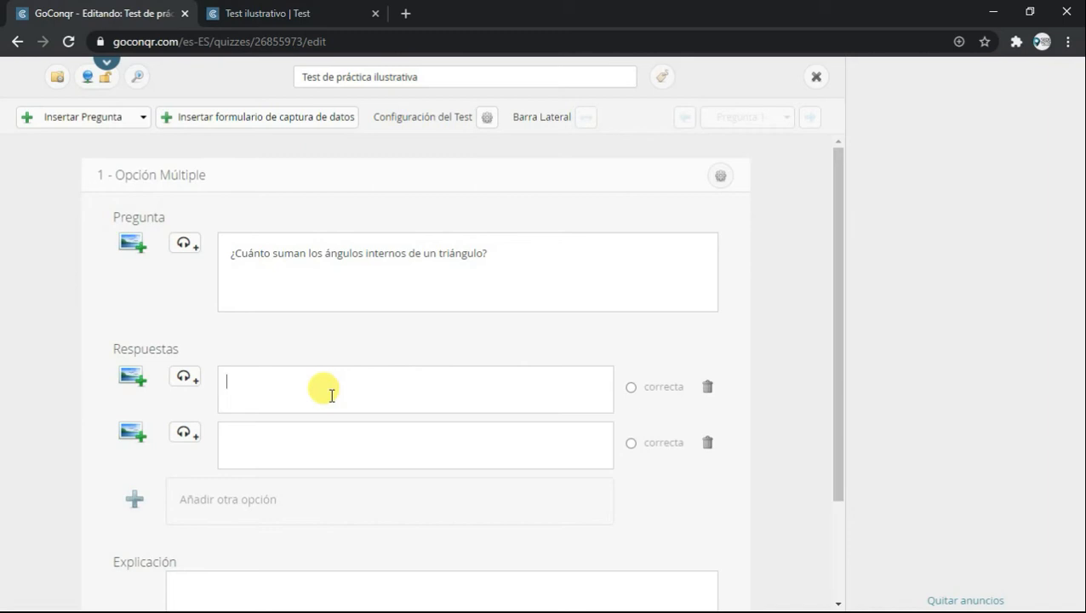
type("270°")
left_click(309, 436)
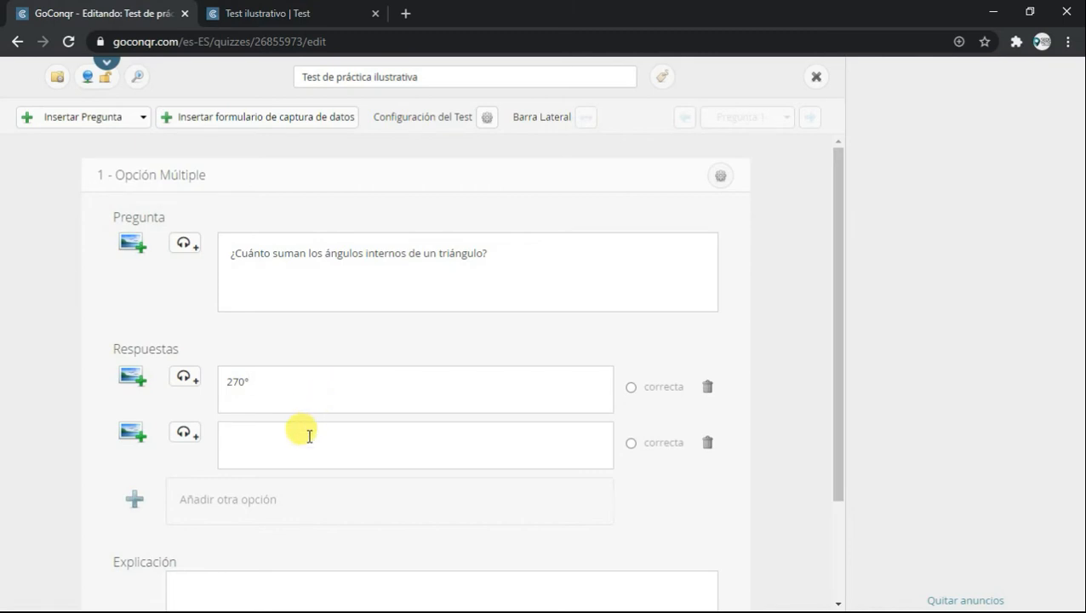
type("360°")
left_click(234, 507)
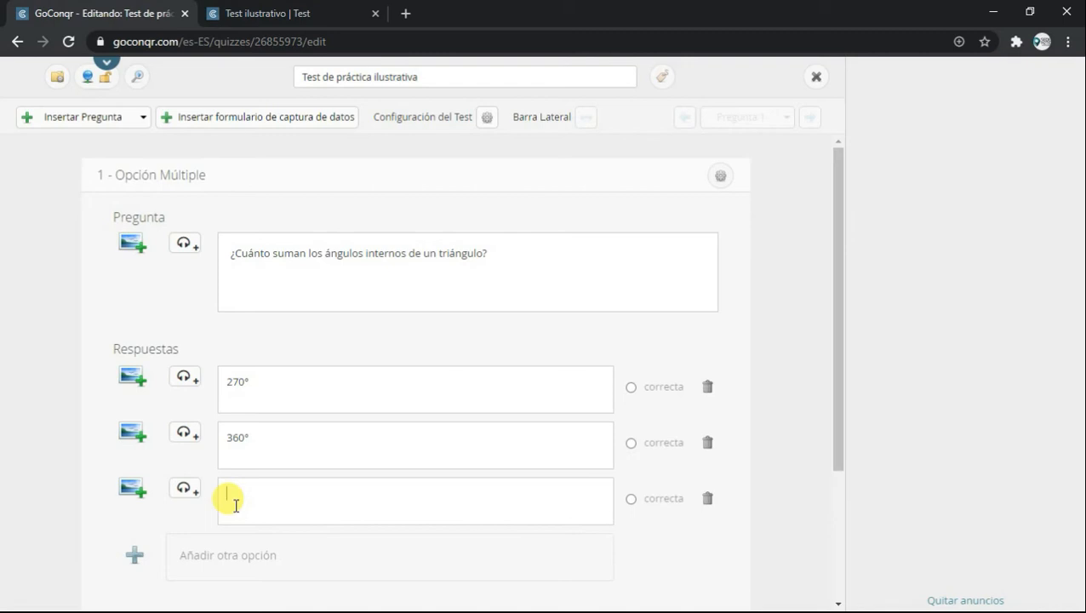
type("180°")
left_click(631, 498)
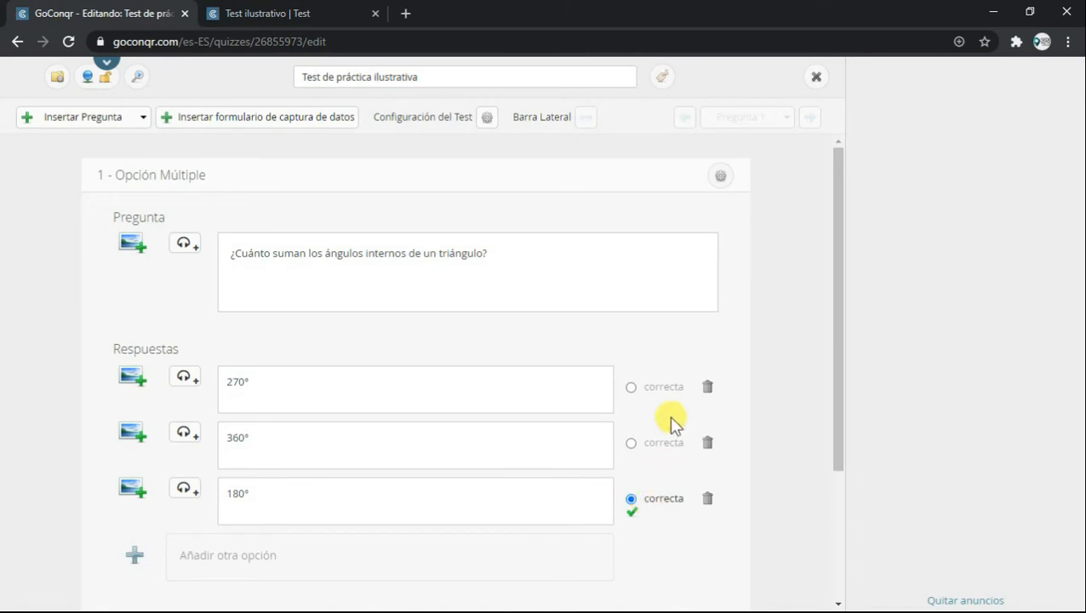
Review the question's scoring and answer-order settings, then save the question with its explanation left blank.
left_click(720, 179)
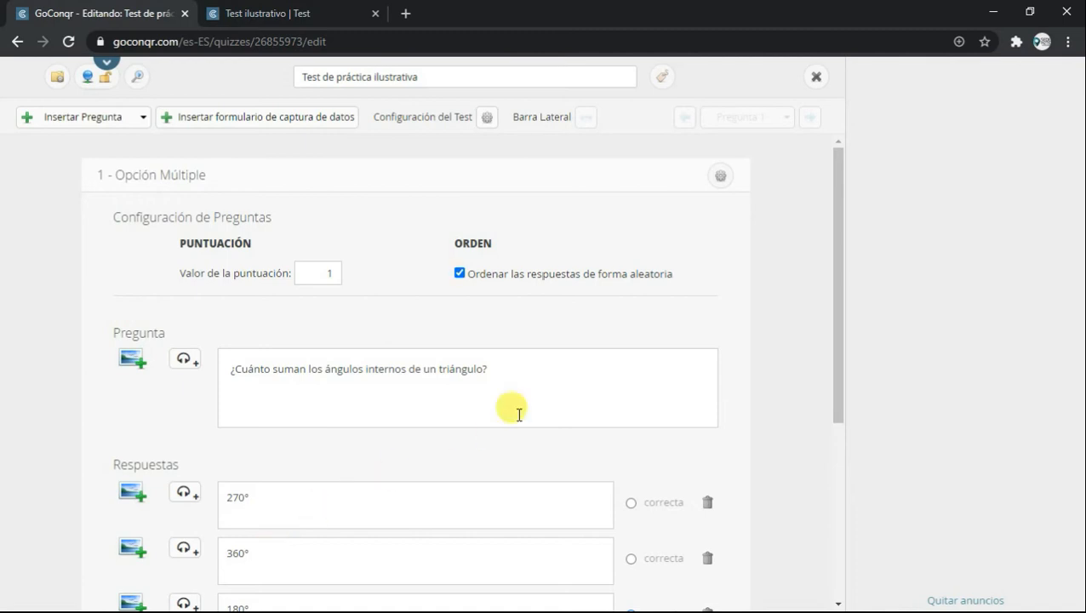
left_click(719, 177)
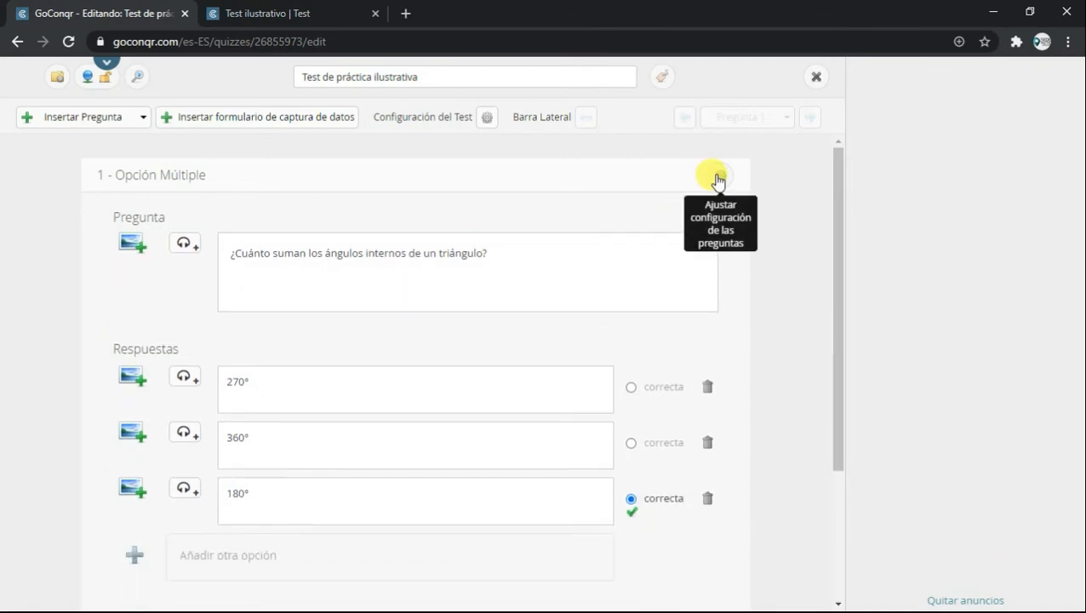
scroll(719, 177, "down", 2)
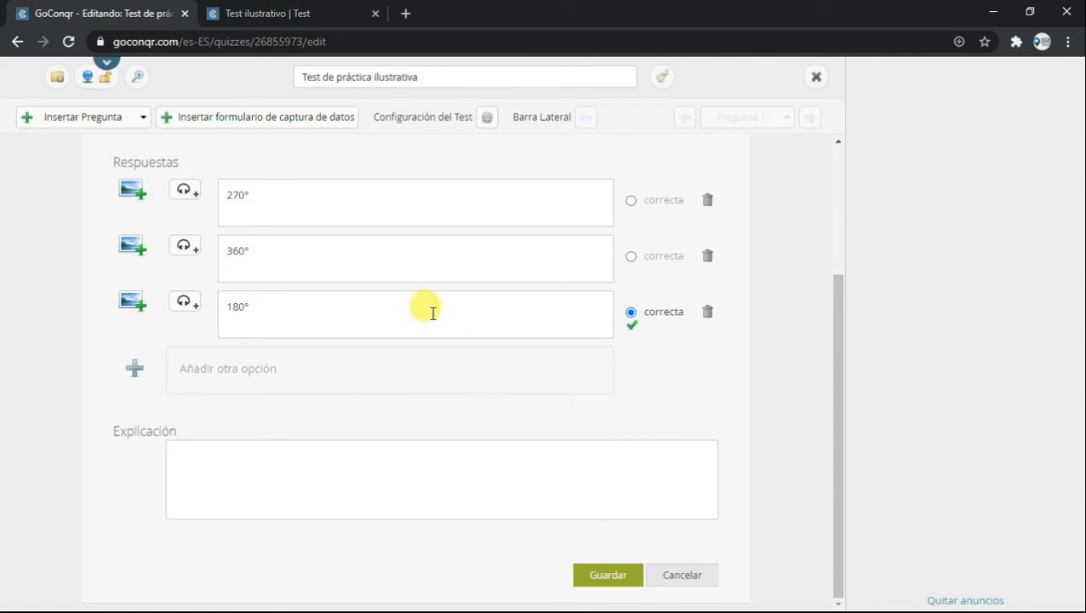
left_click(251, 465)
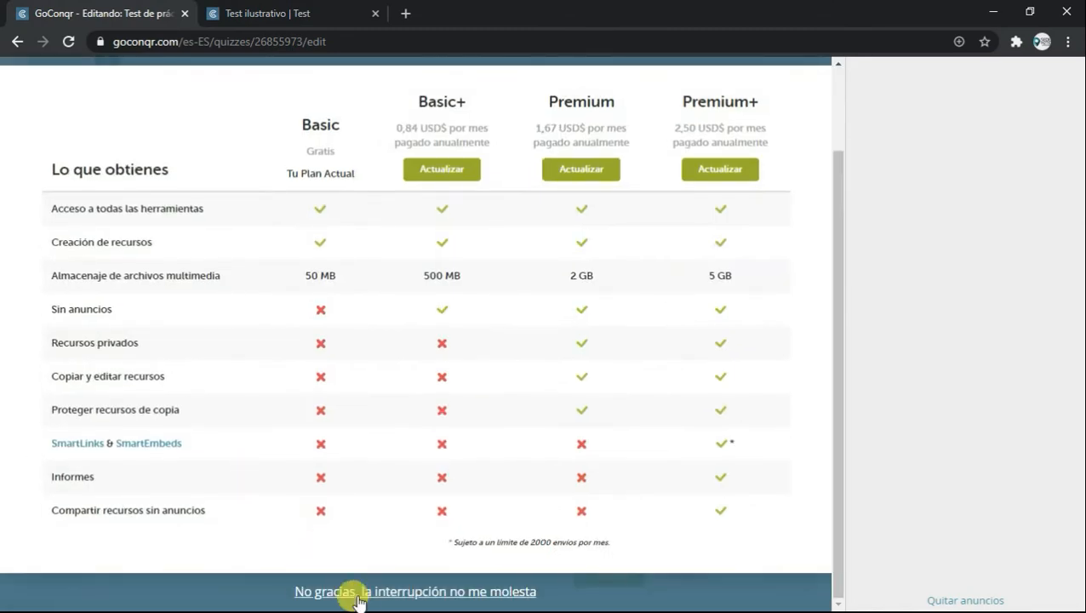
left_click(357, 597)
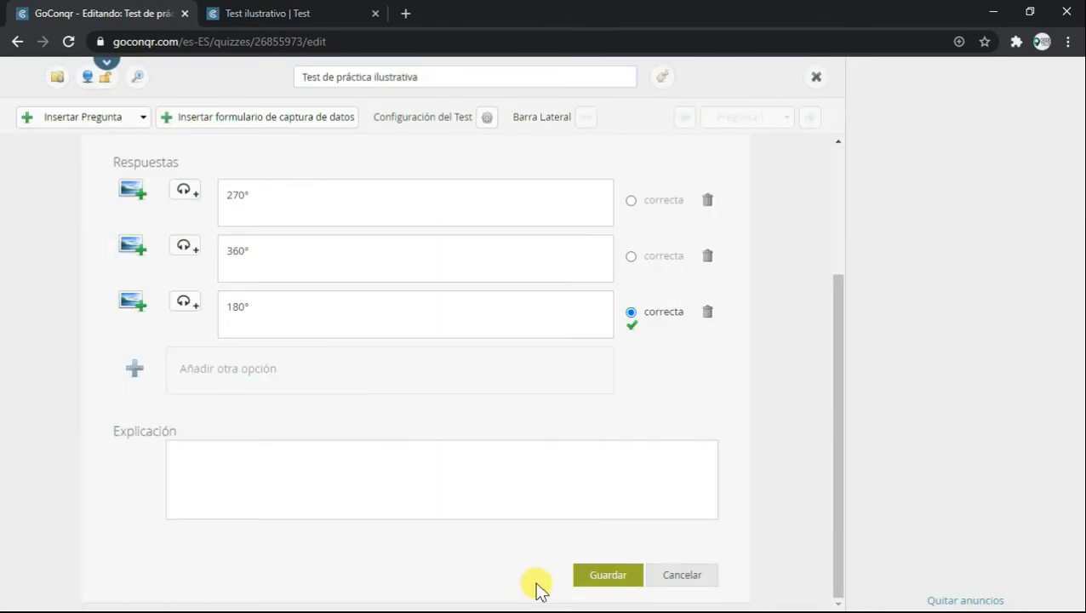
left_click(601, 579)
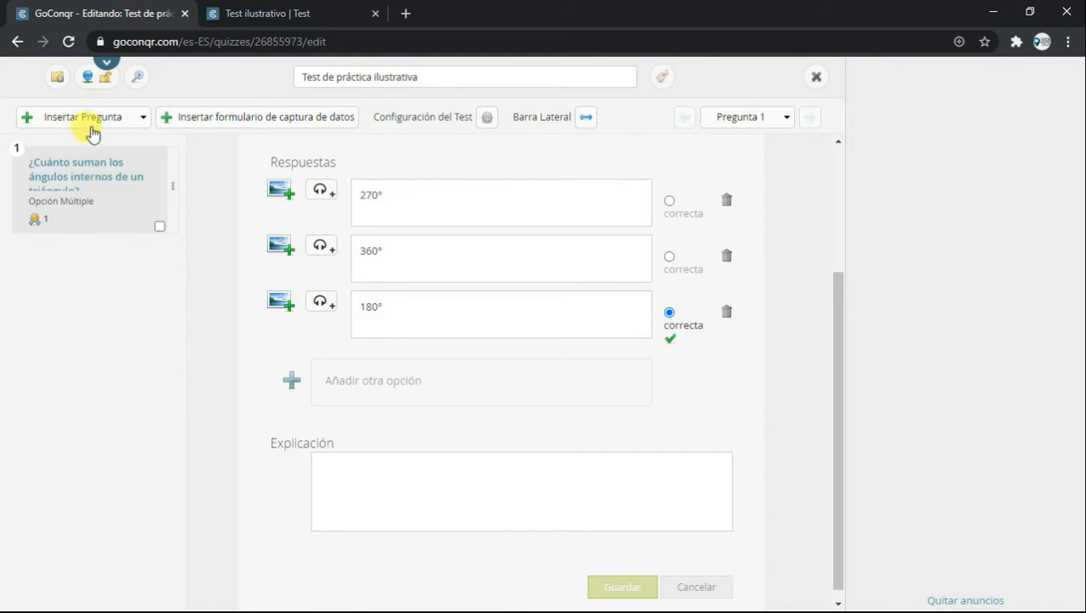
Insert a Selección Múltiple question reading "Marca las clasificaciones que correspondan a los lados de un triangulo:".
left_click(91, 122)
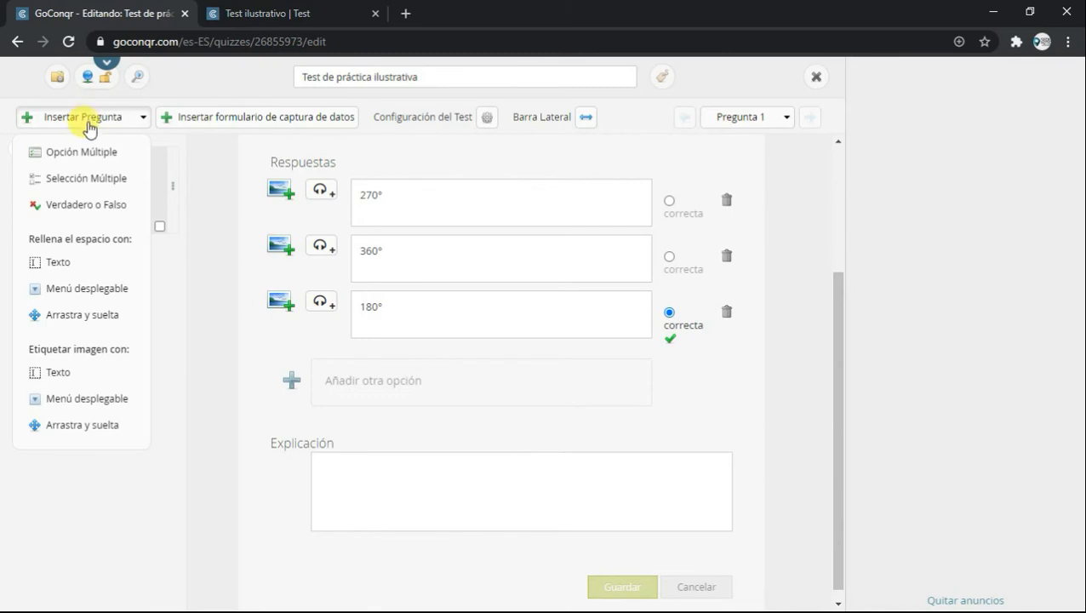
left_click(65, 182)
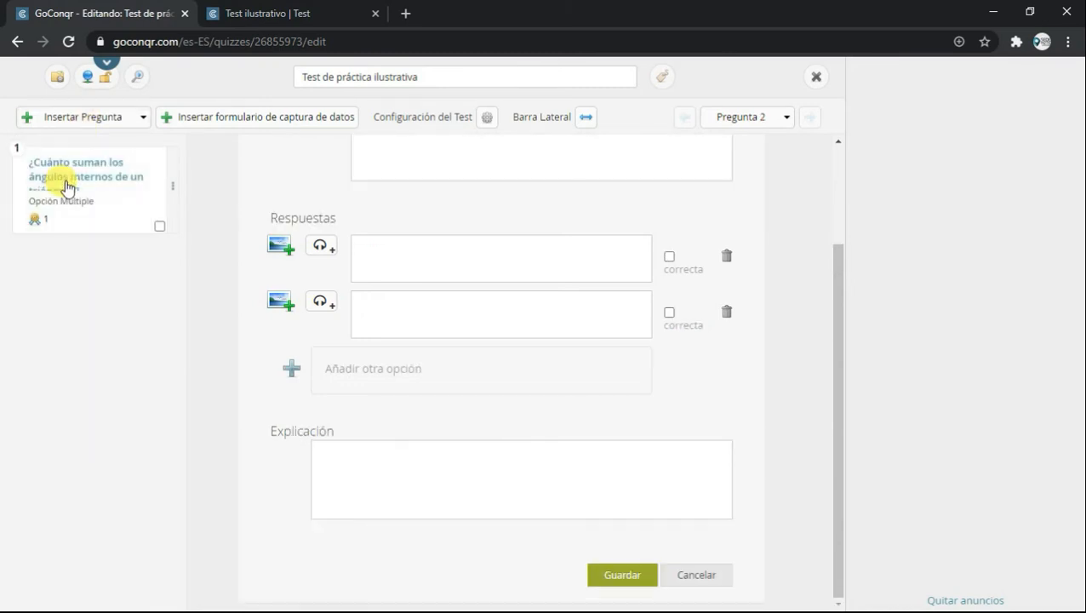
scroll(391, 223, "up", 2)
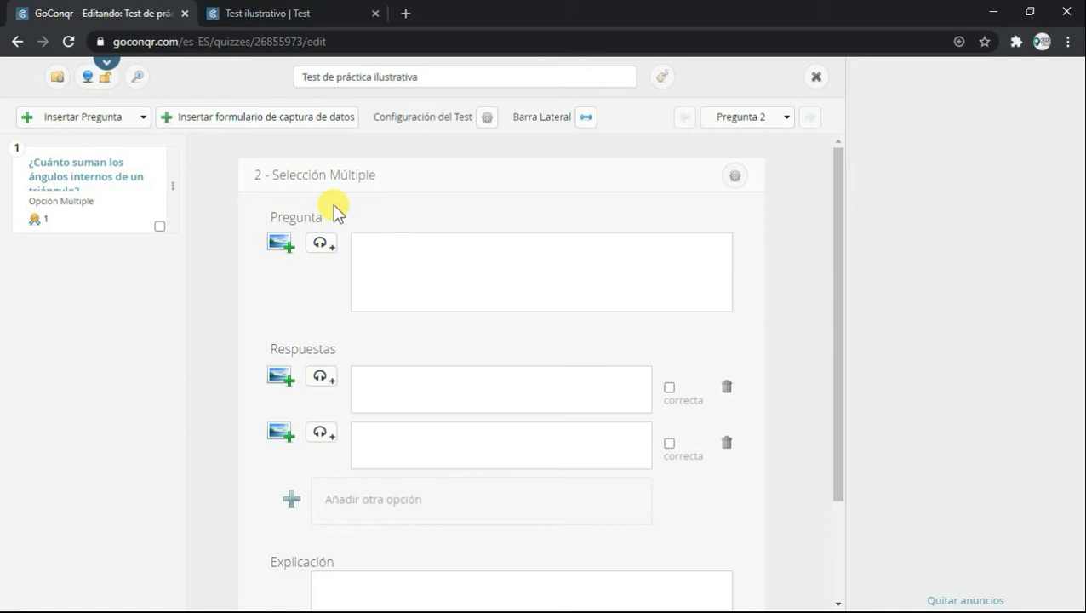
left_click(413, 255)
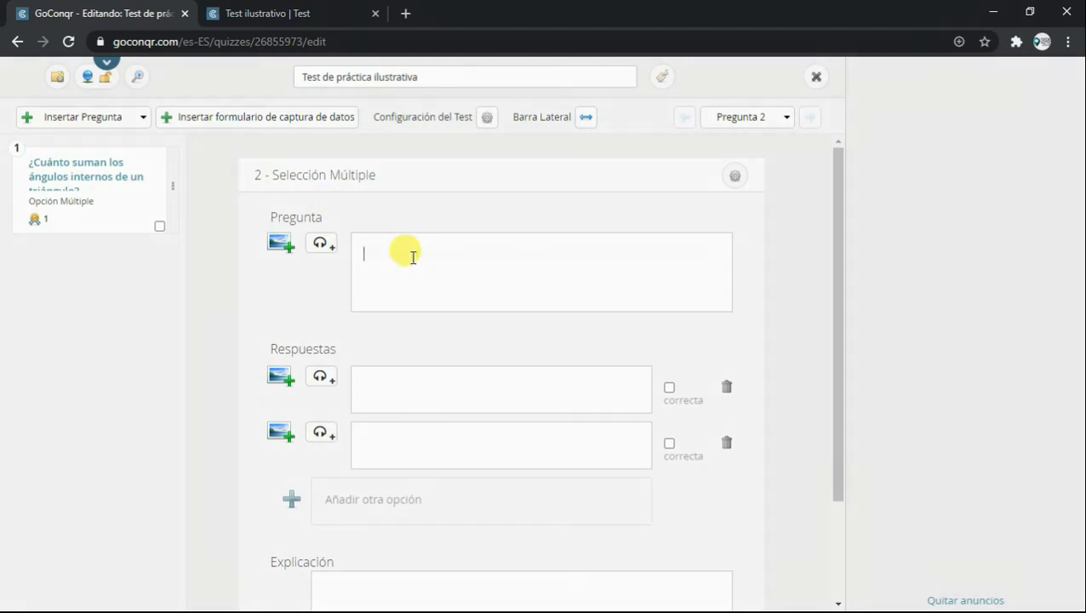
type("Marca las clasificaciones que correspondan a los lados de un triangulo:")
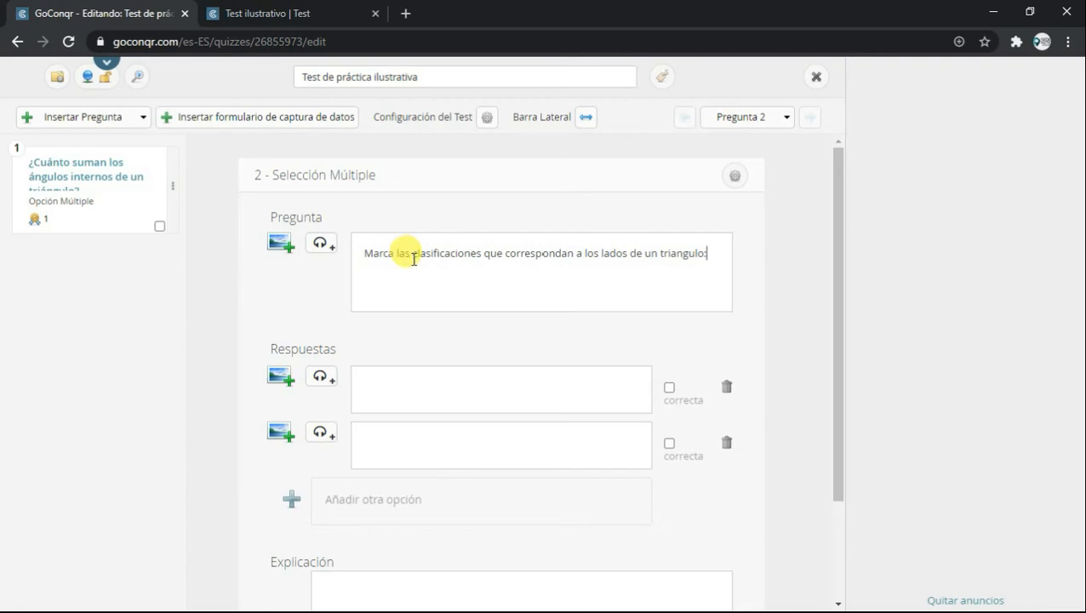
Enter Equilátero, Isósceles, Rectángulo and Escaleno as the four answers of the second question.
left_click(414, 381)
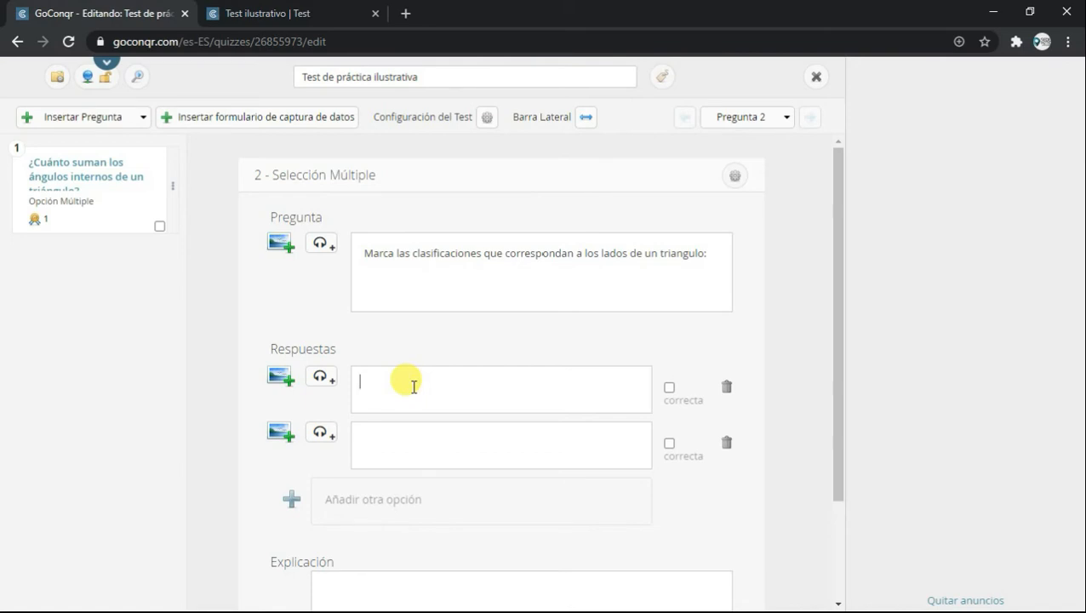
type("Equilátero")
left_click(417, 448)
type("Isósceles")
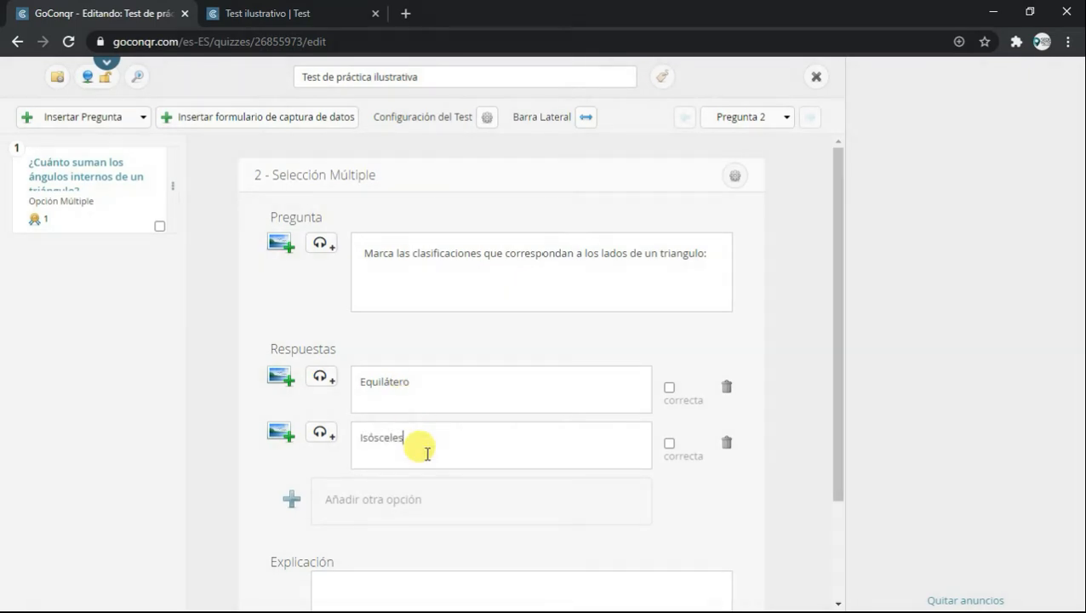
left_click(400, 504)
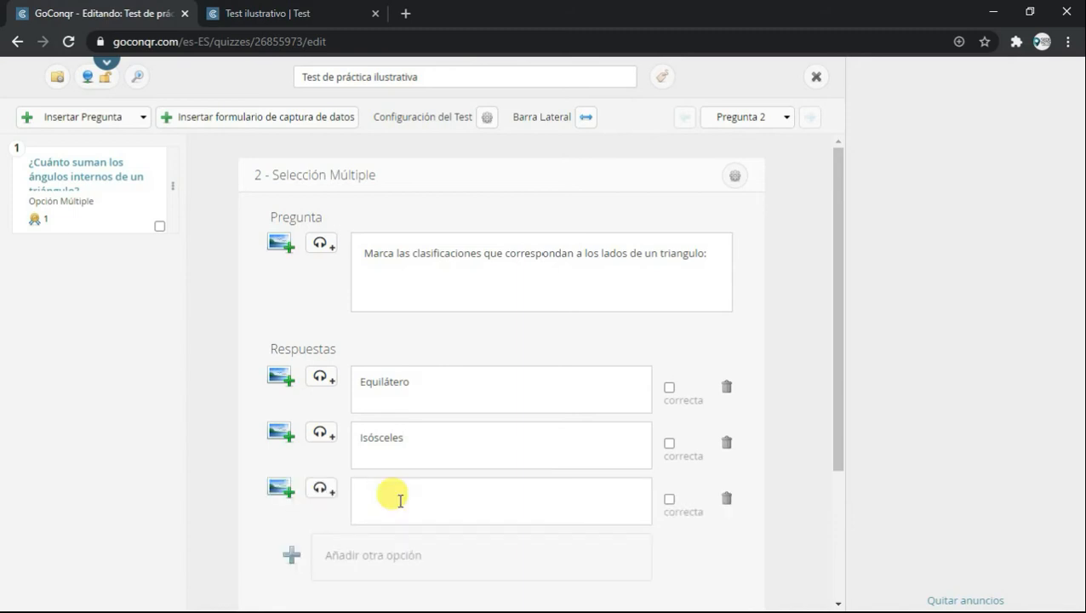
type("Rectángulo")
left_click(382, 553)
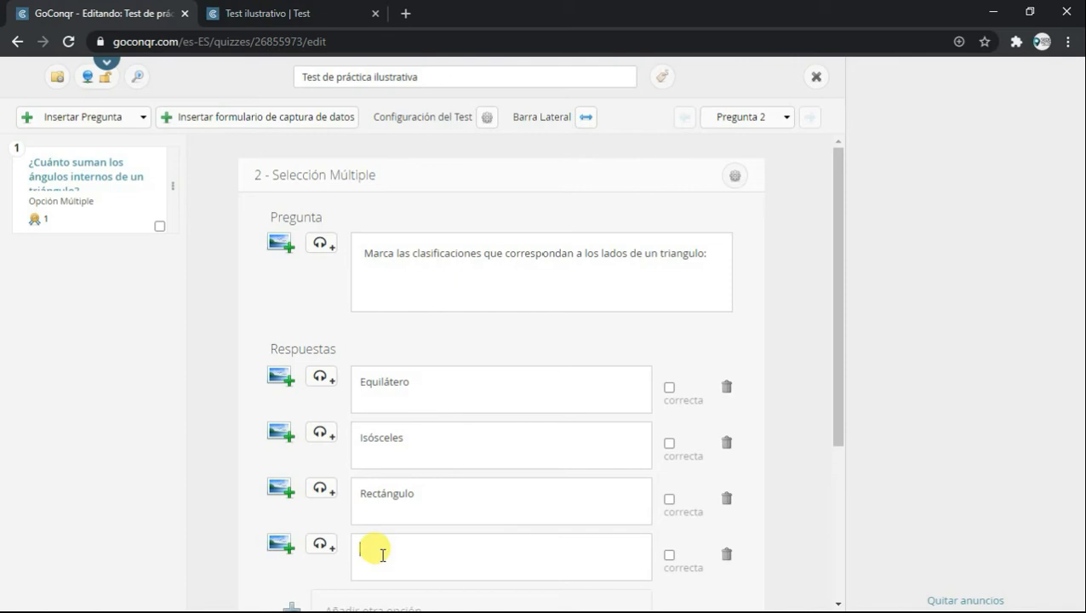
type("Escaleno")
Mark Equilátero, Isósceles and Escaleno as the correct answers of the second question.
left_click(670, 388)
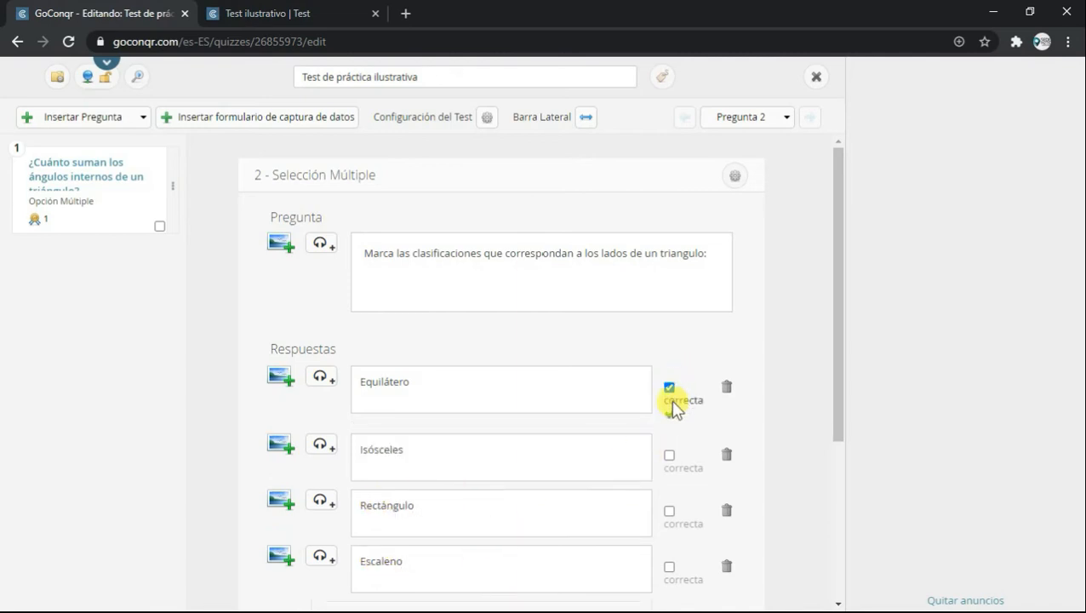
left_click(669, 456)
scroll(669, 446, "down", 2)
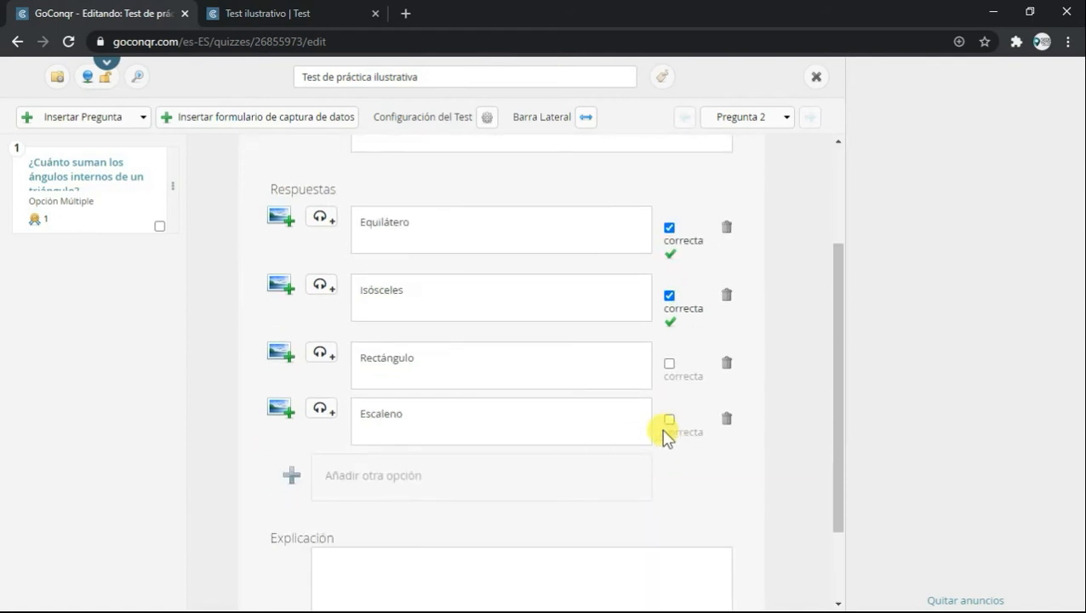
left_click(668, 419)
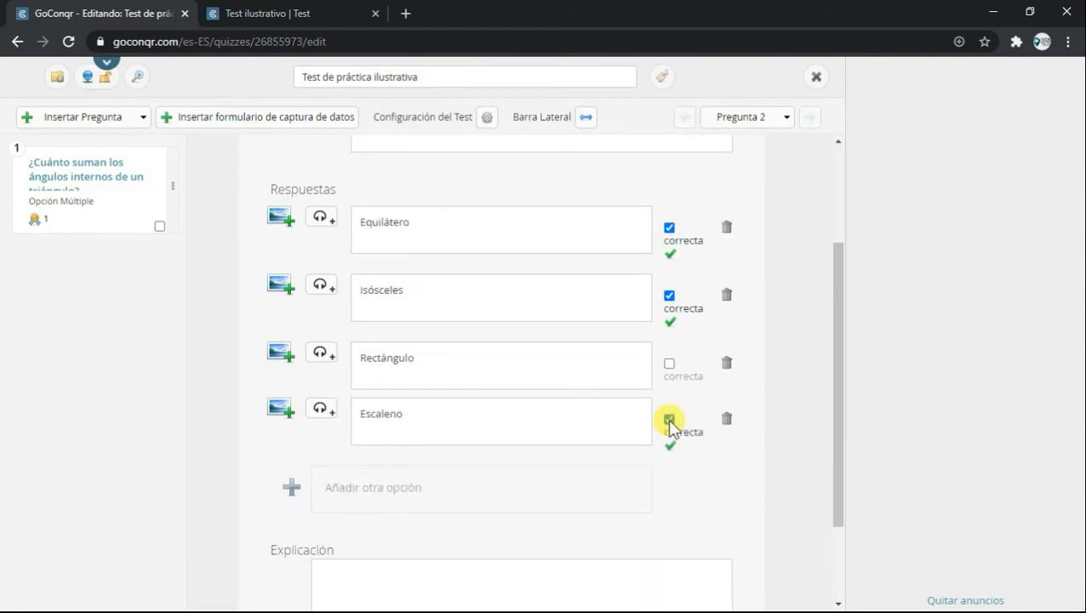
scroll(668, 426, "up", 2)
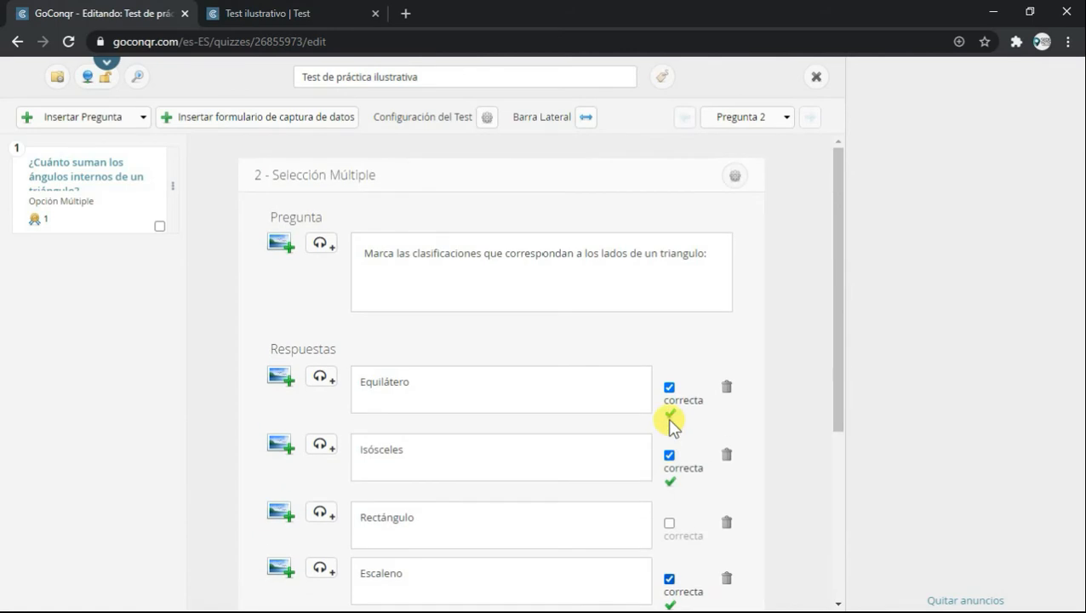
Review the second question's scoring, partial-score and answer-order settings, then save it with the explanation left blank.
left_click(735, 179)
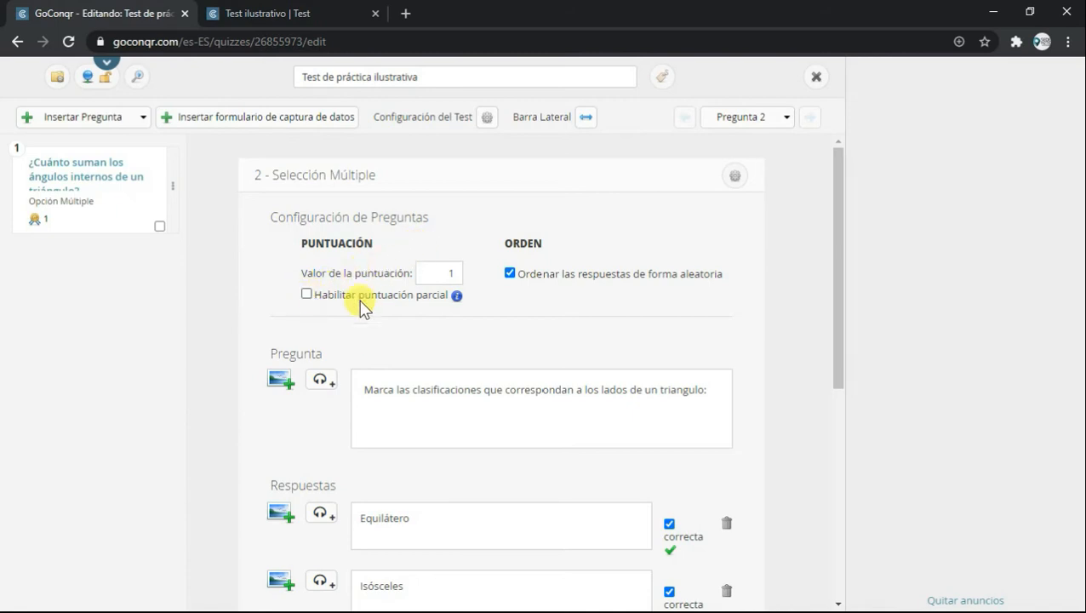
mouse_move(456, 295)
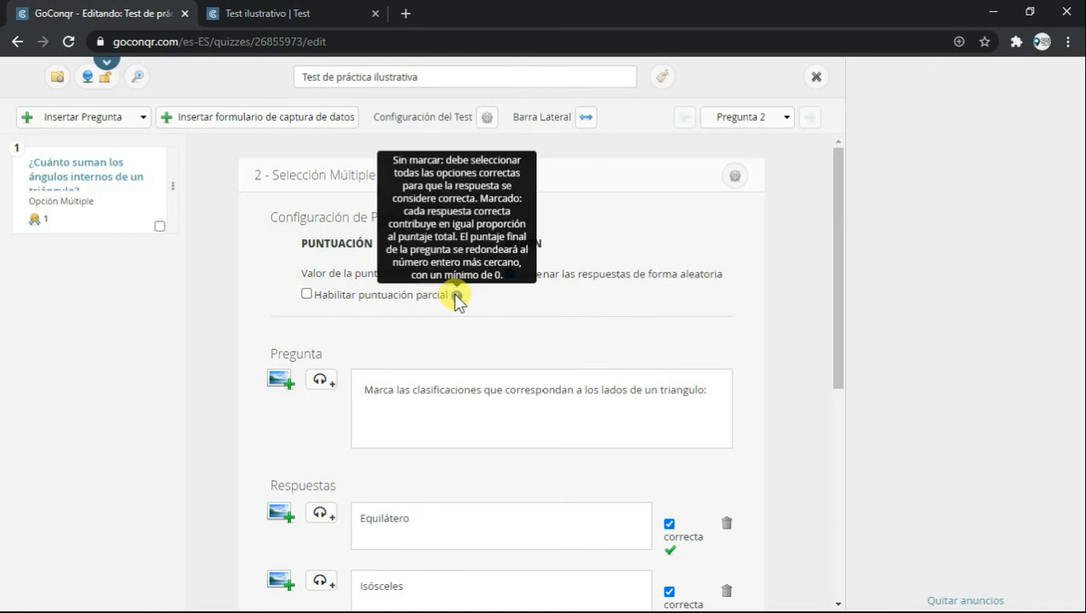
left_click(736, 179)
scroll(740, 183, "down", 3)
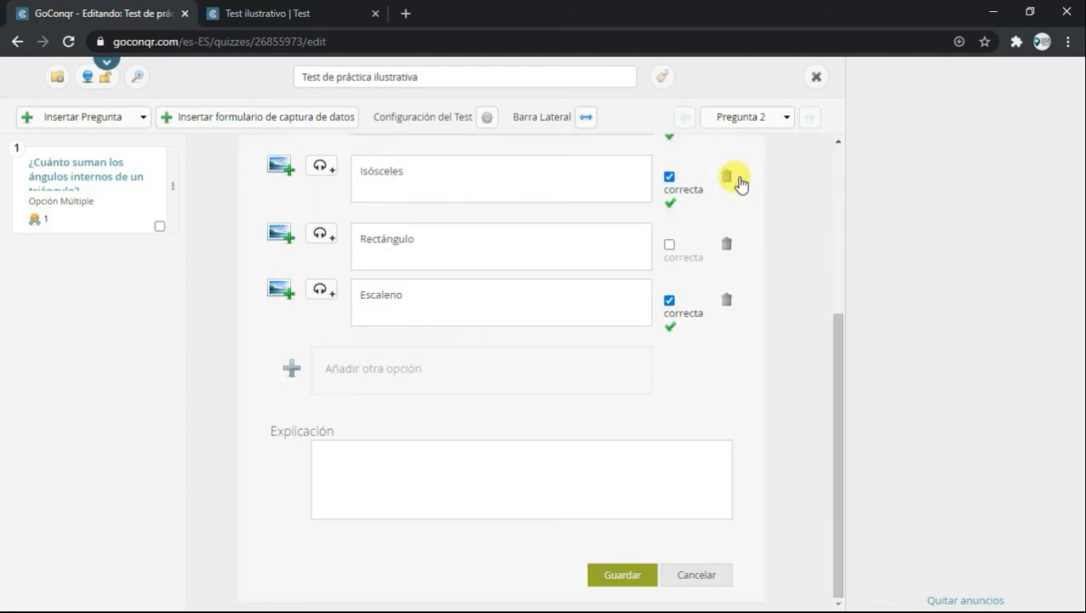
left_click(380, 466)
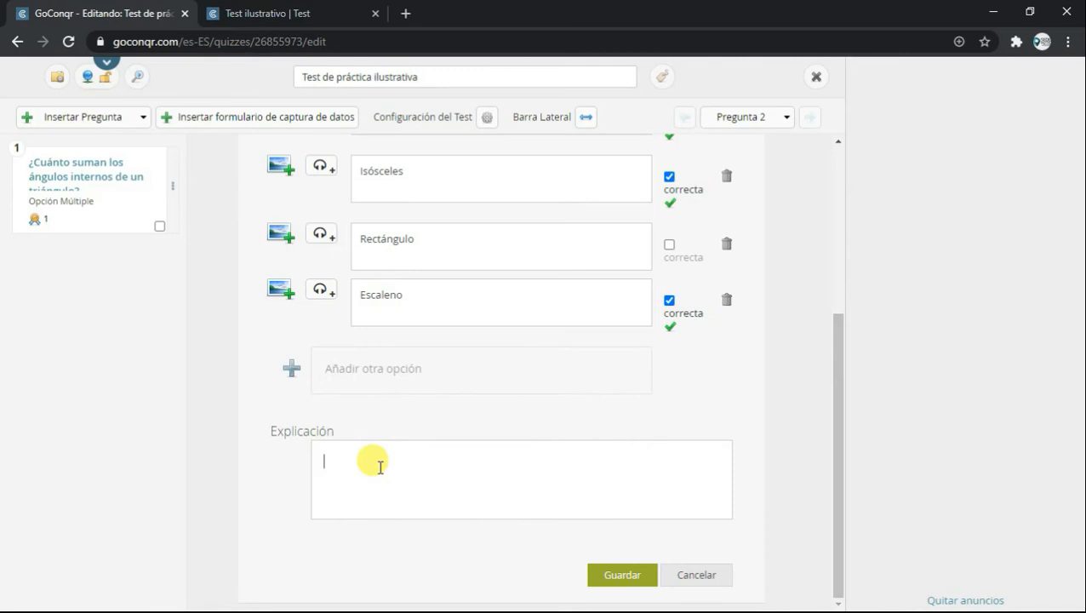
left_click(600, 578)
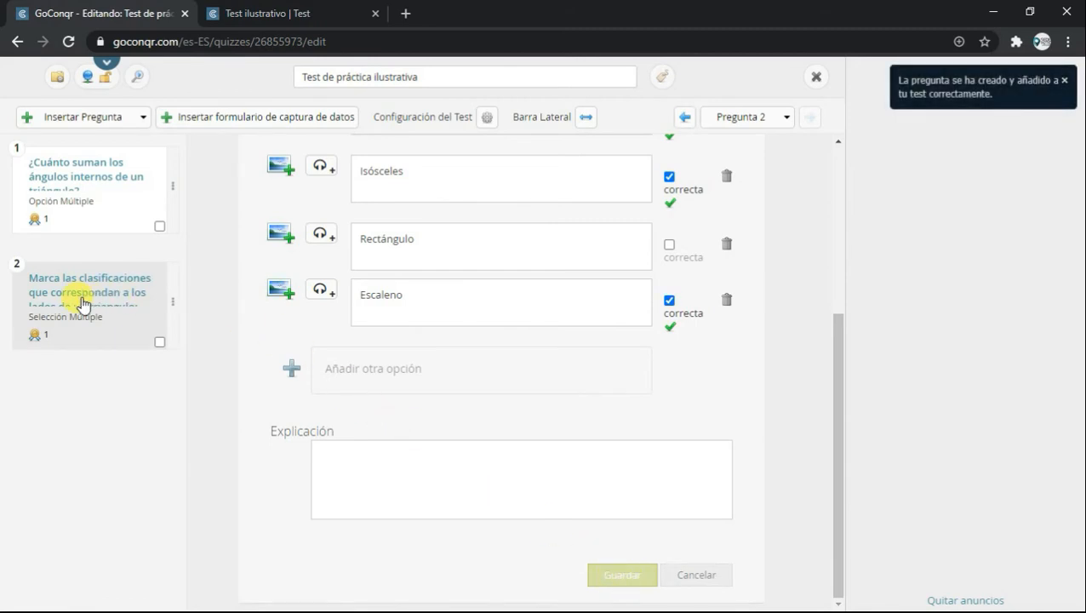
Insert a Verdadero o Falso question reading "Un triangulo rectángulo, ¿Posee siempre en su interior un ángulo de 90°?" and mark VERDADERO as correct.
left_click(70, 124)
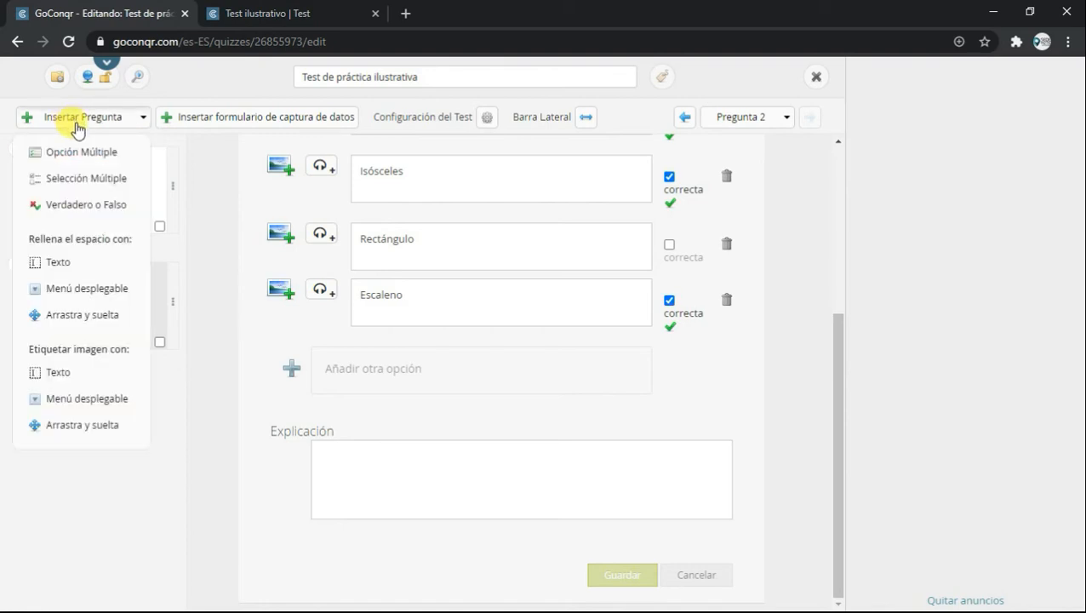
left_click(53, 208)
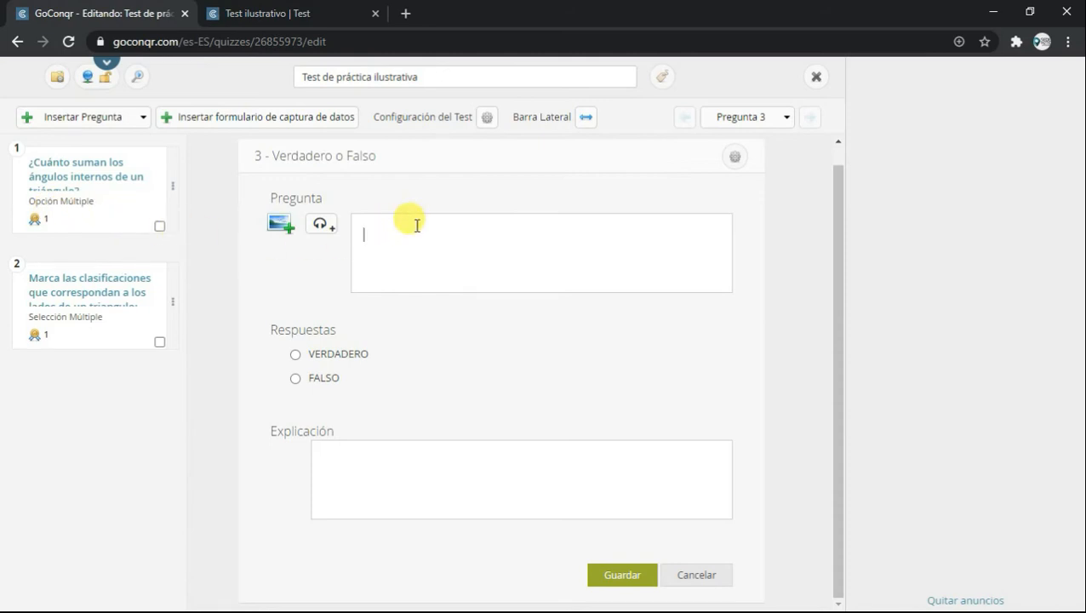
type("Un triángulo rectángulo, ¿Posee siempre en su interior un ángulo de 90°?")
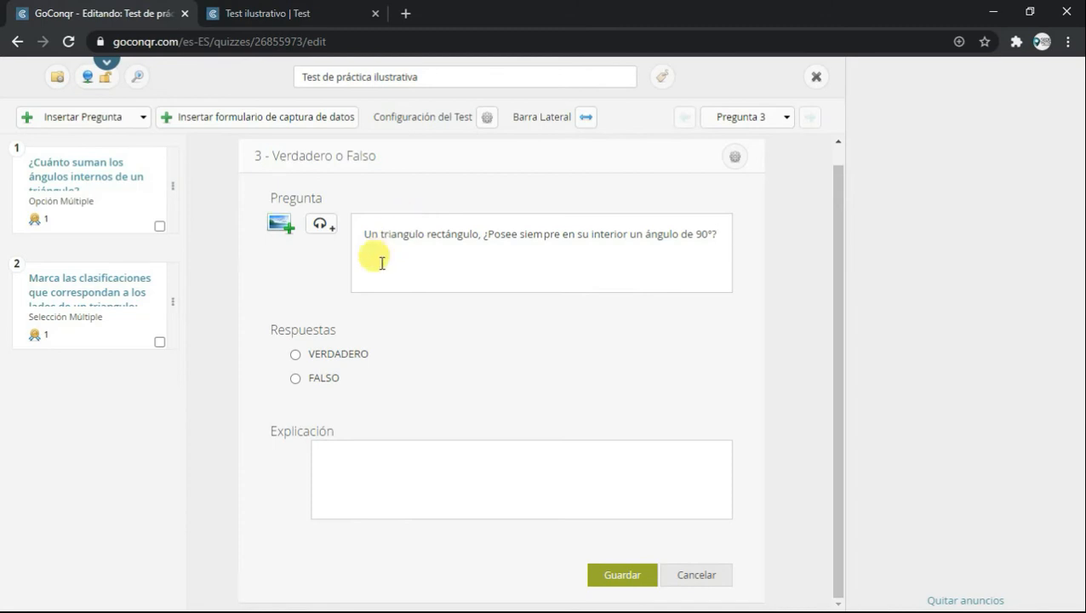
left_click(295, 355)
Check the true-or-false question's score setting and save the question without an explanation.
left_click(507, 478)
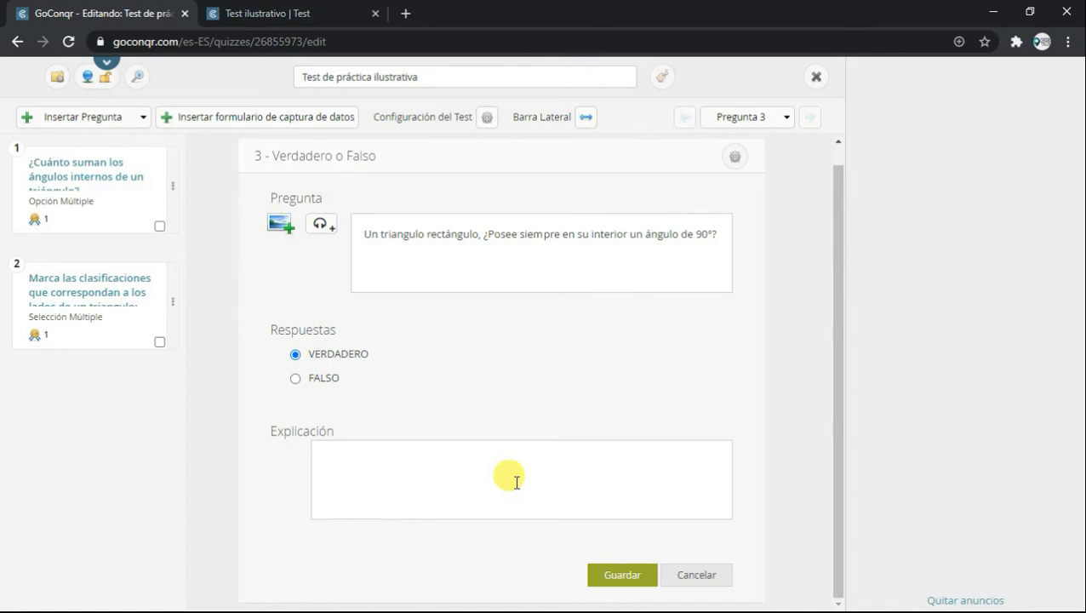
left_click(733, 158)
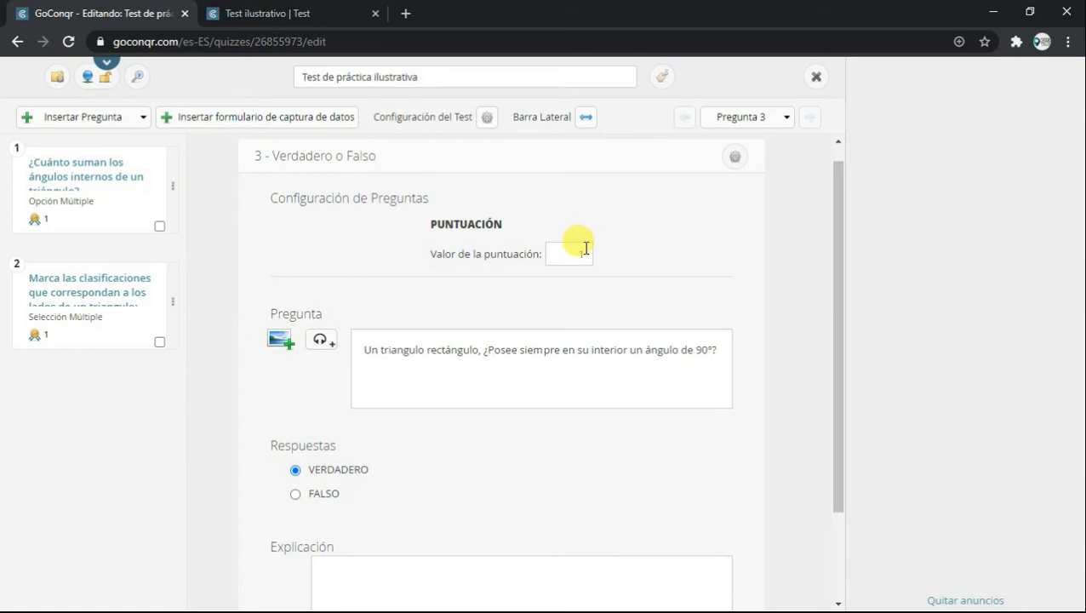
left_click(734, 158)
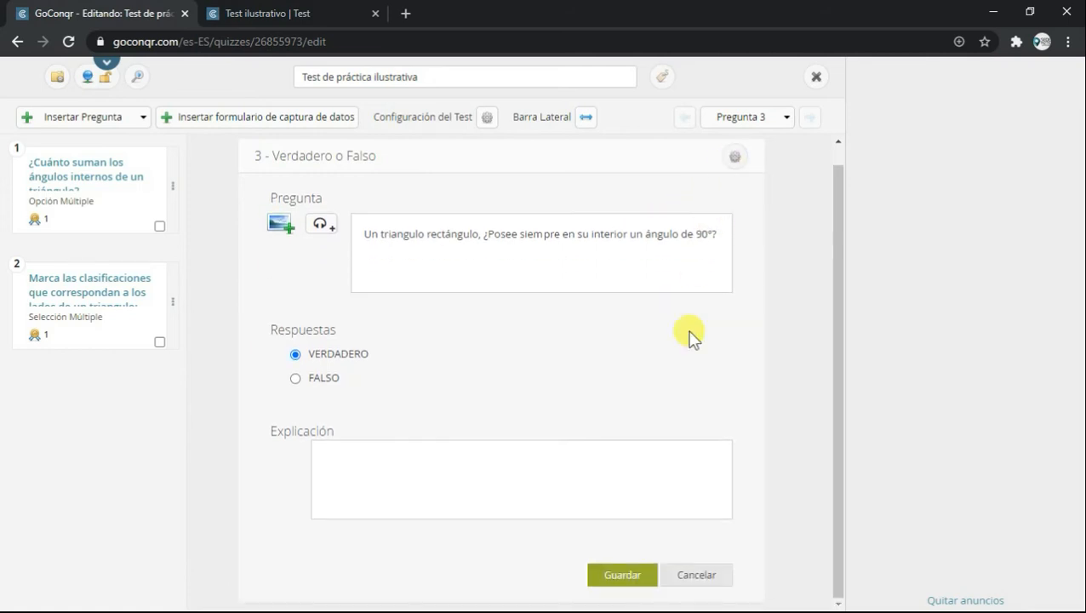
left_click(619, 578)
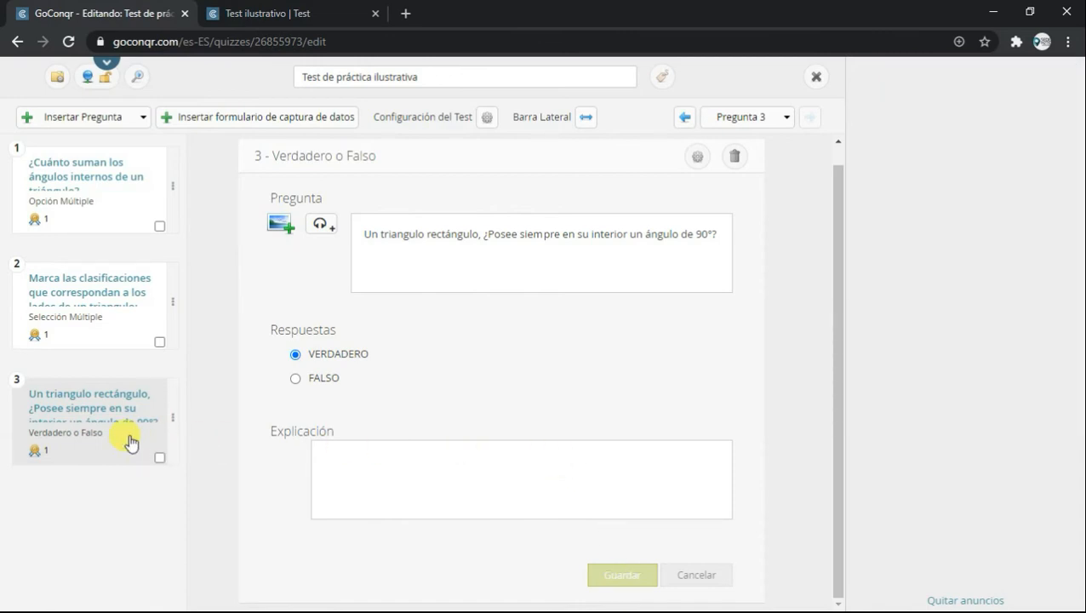
Try out the text fill-in question in the Test ilustrativo sample by answering "hipotenusa", and return to the test being edited.
left_click(88, 122)
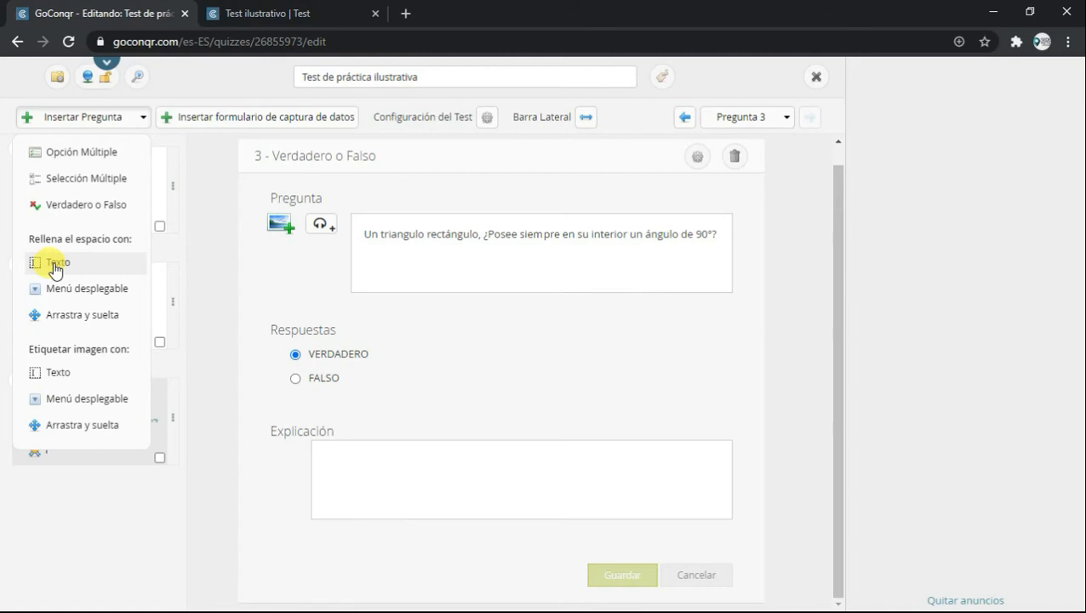
left_click(284, 10)
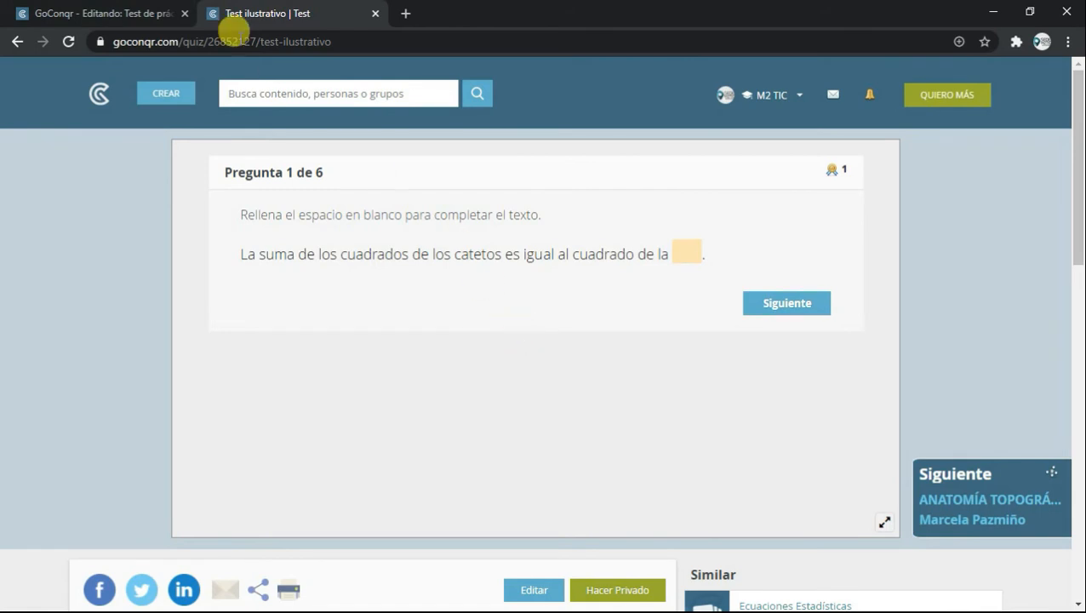
left_click(117, 12)
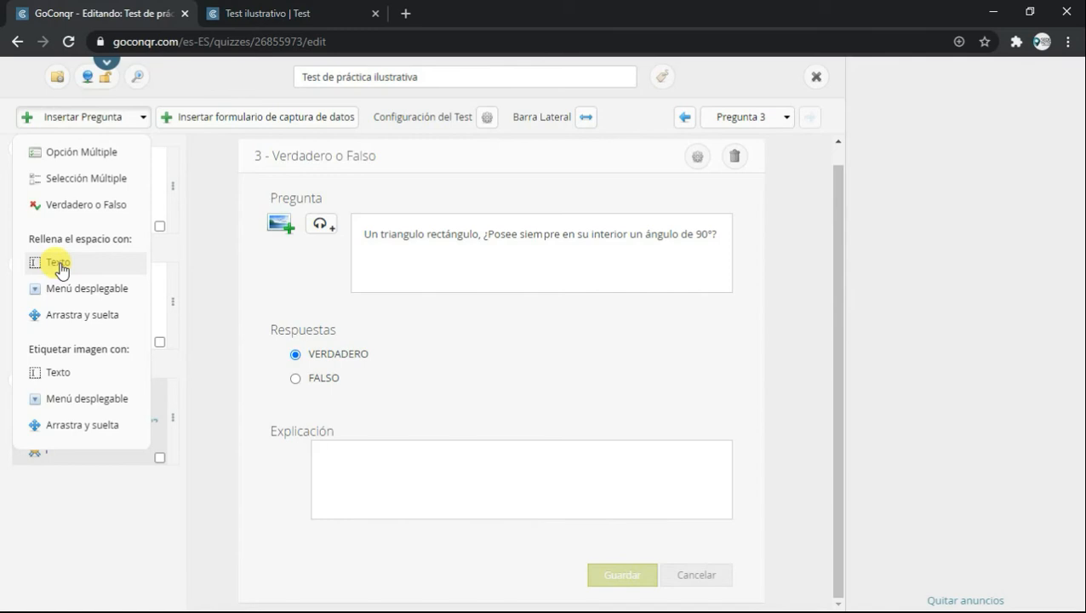
left_click(298, 12)
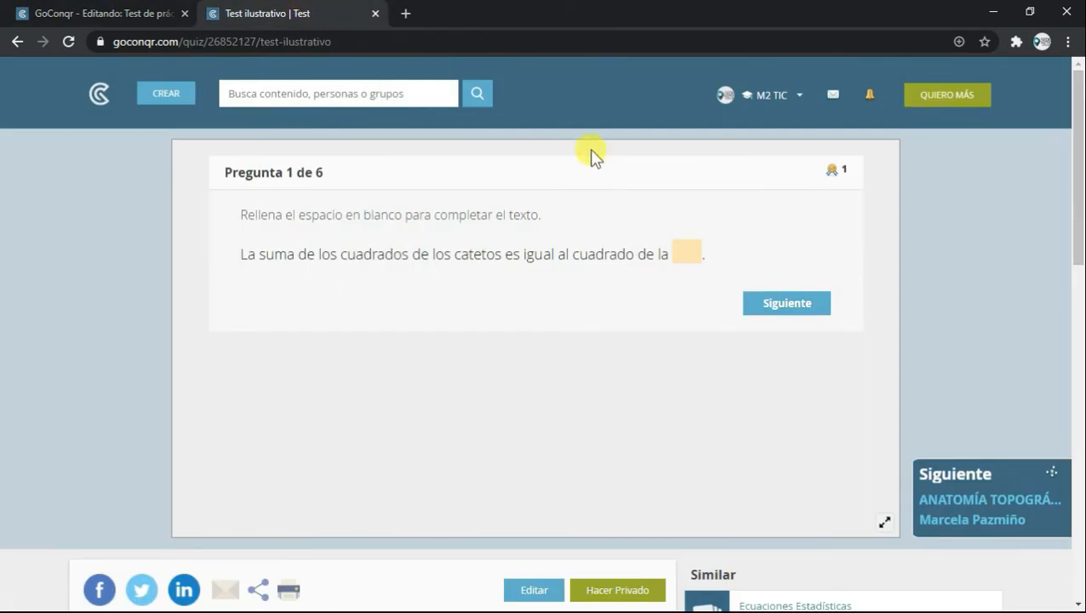
left_click(682, 256)
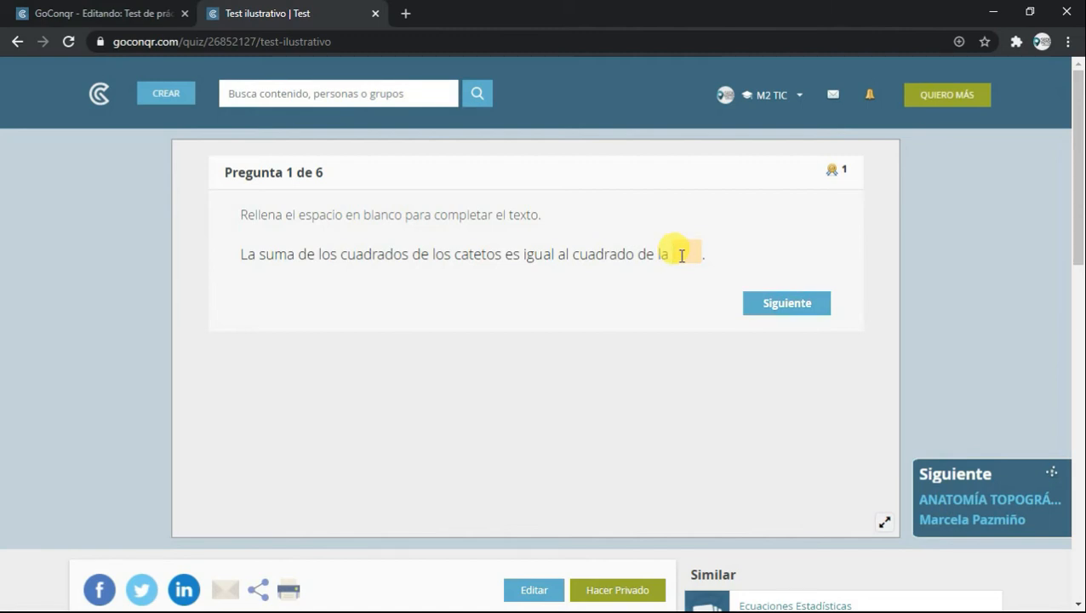
type("hipotenusa")
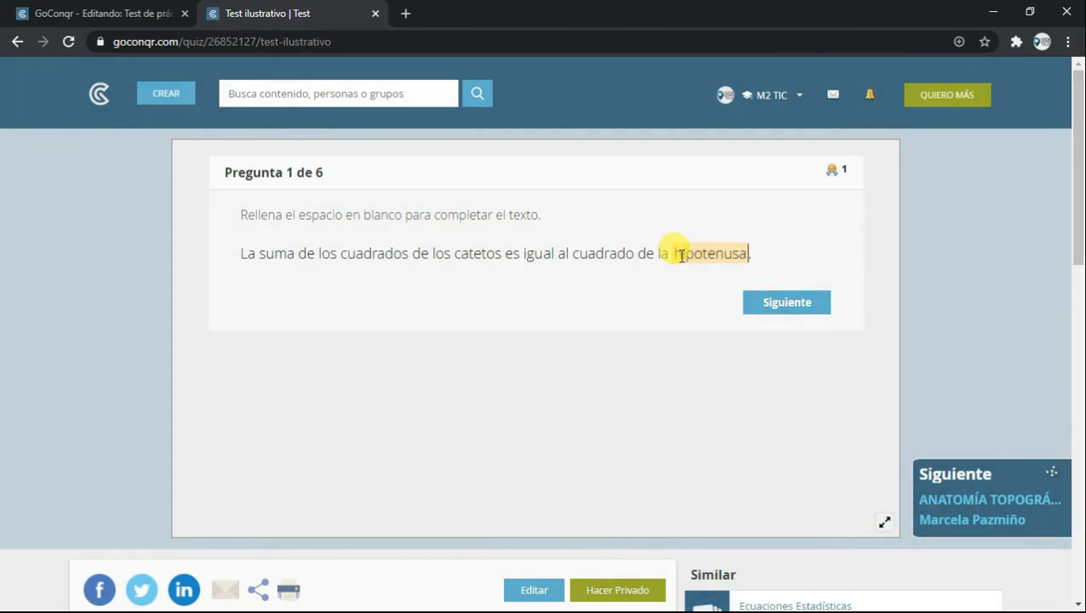
left_click(92, 10)
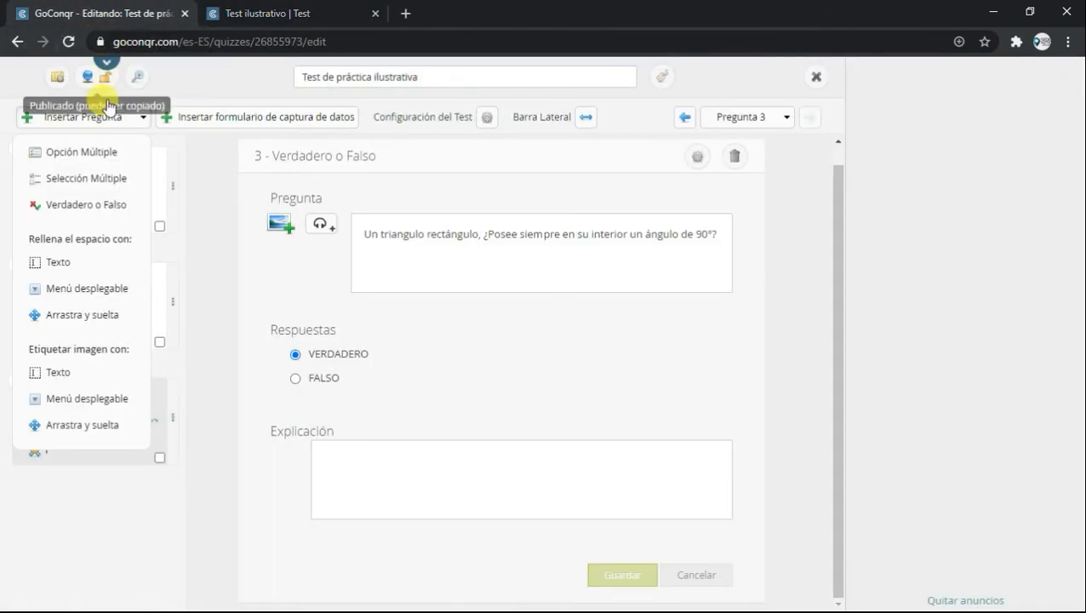
Insert a fill-in-the-blank text question reading "La suma de los cuadrados de los catetos es igual al cuadrado de la hipotenusa.".
left_click(66, 262)
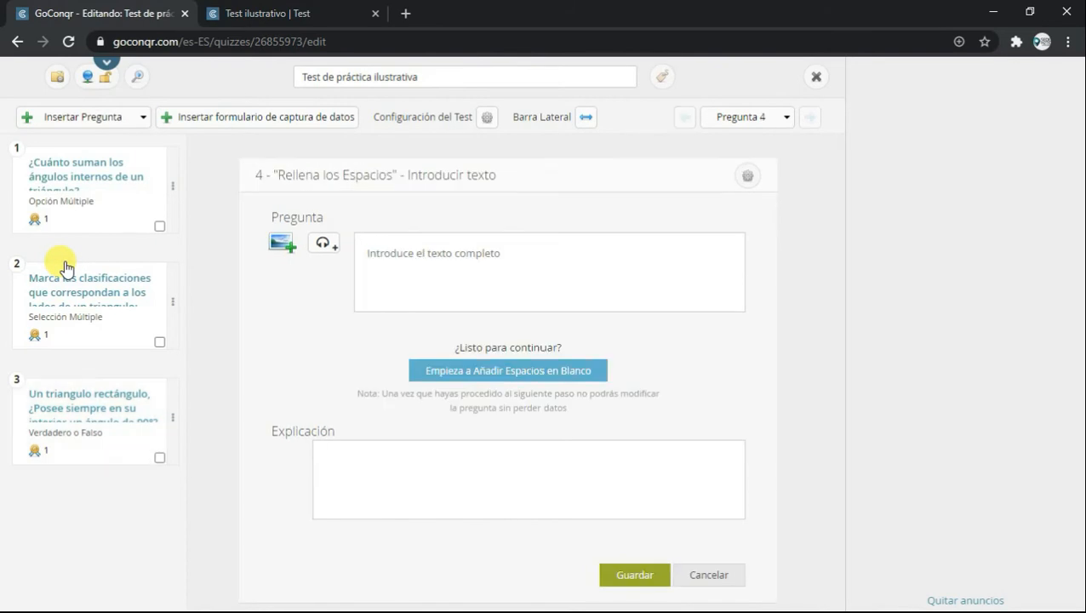
left_click(462, 260)
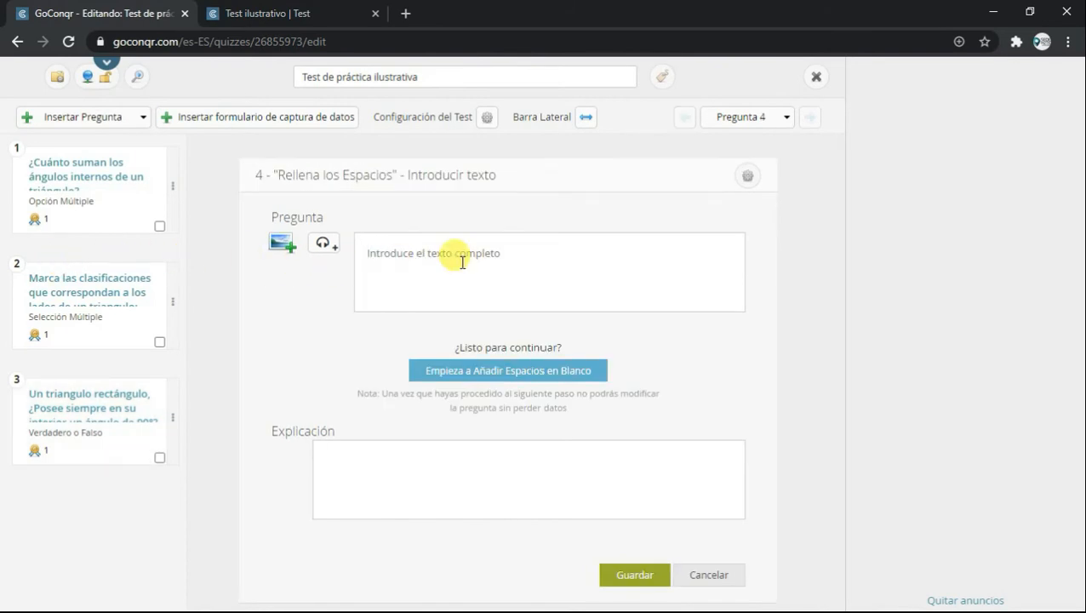
type("La suma de los cuadrados de los catetos es igual al cuadrado de la hipotenusa.")
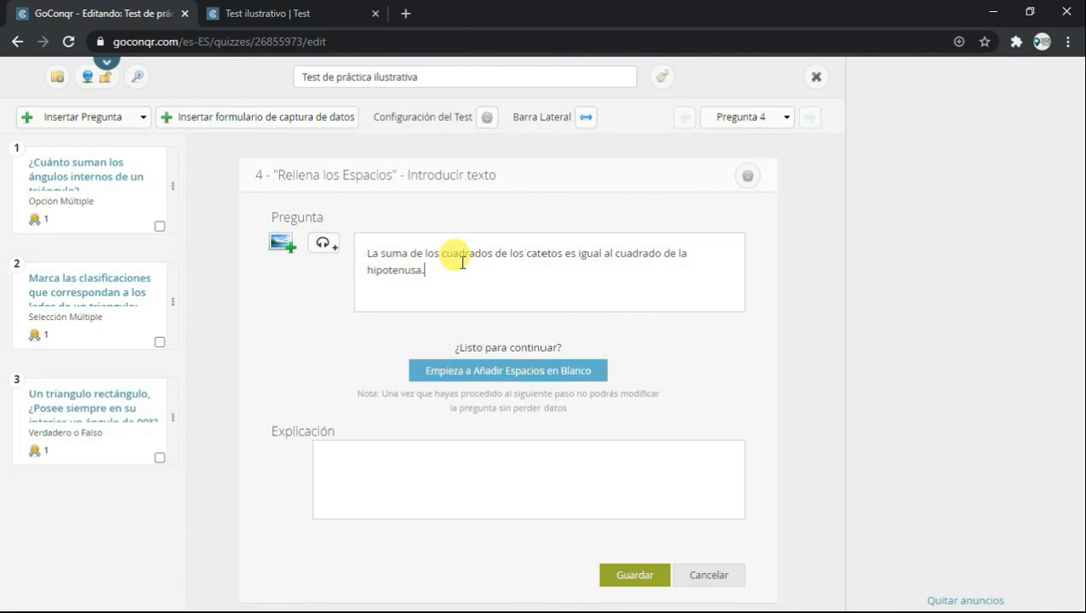
Turn the word "hipotenusa" into a blank without case sensitivity and save the fourth question.
left_click(507, 372)
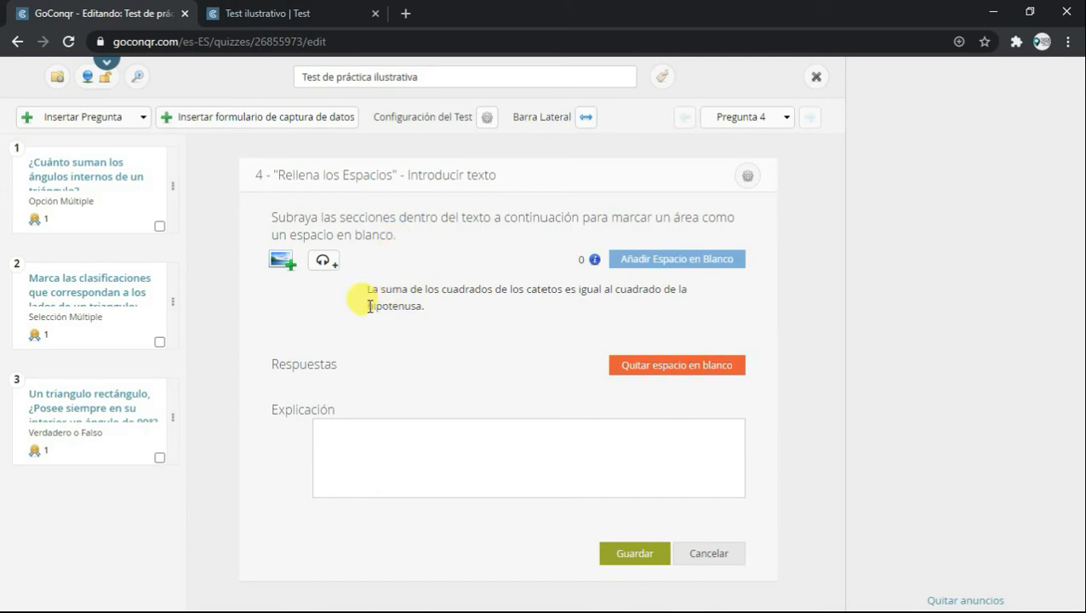
left_click_drag(369, 306, 420, 307)
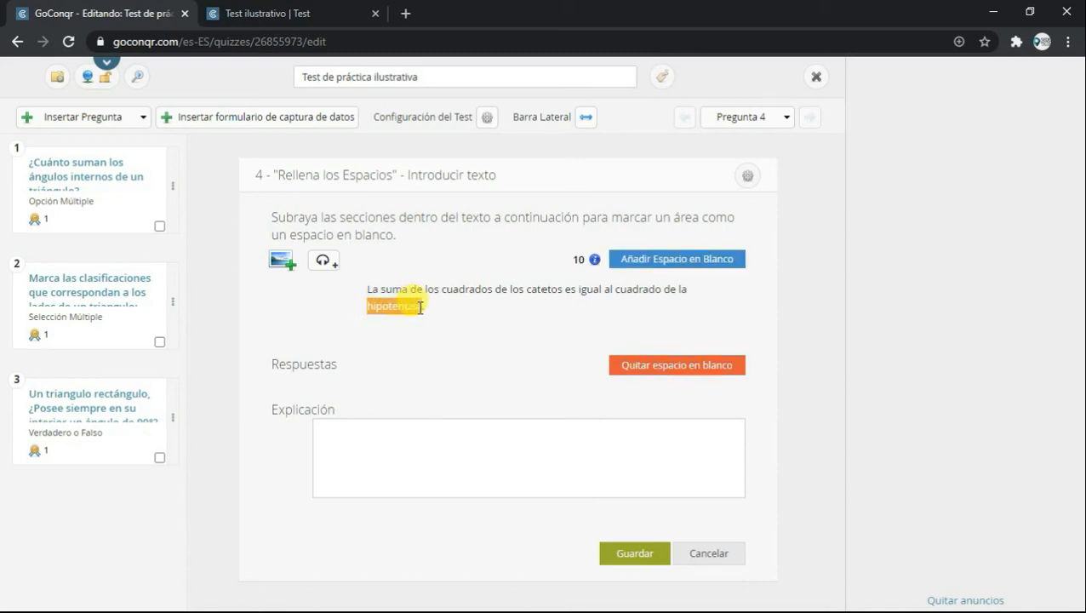
left_click(651, 263)
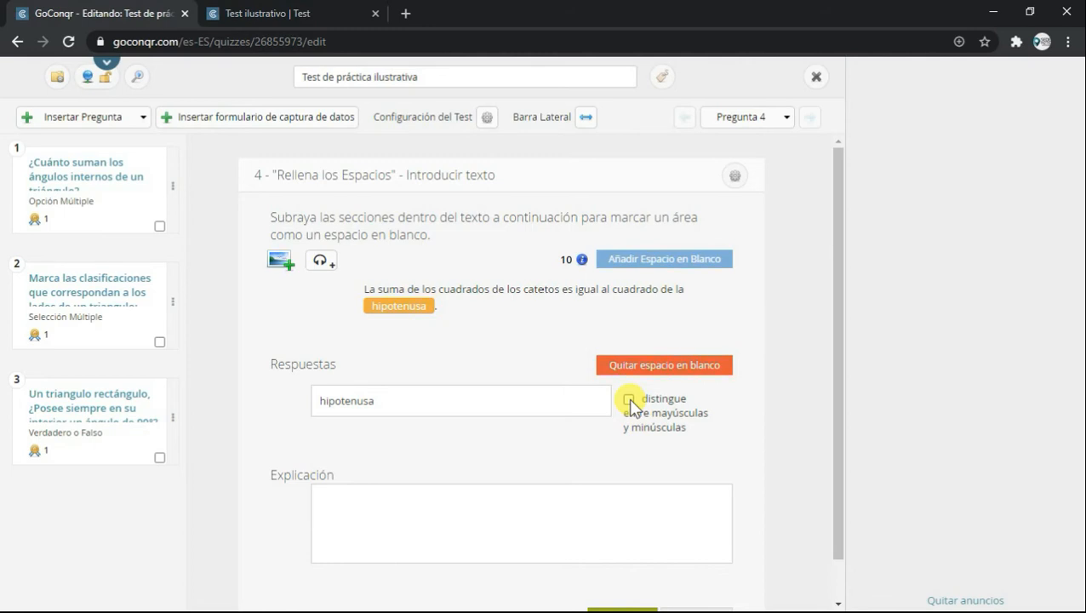
scroll(631, 408, "down", 1)
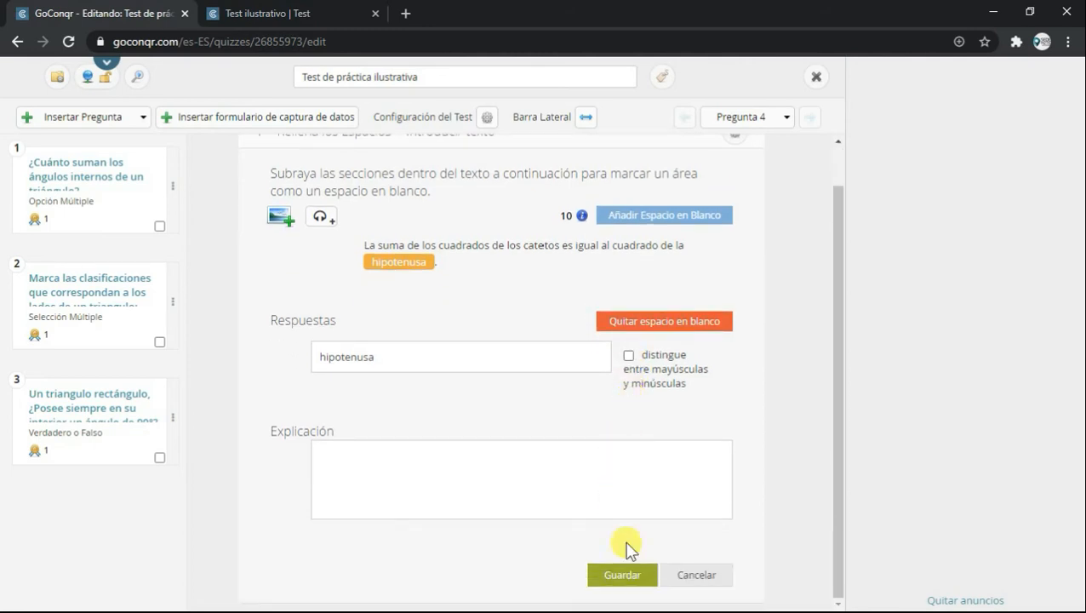
left_click(623, 575)
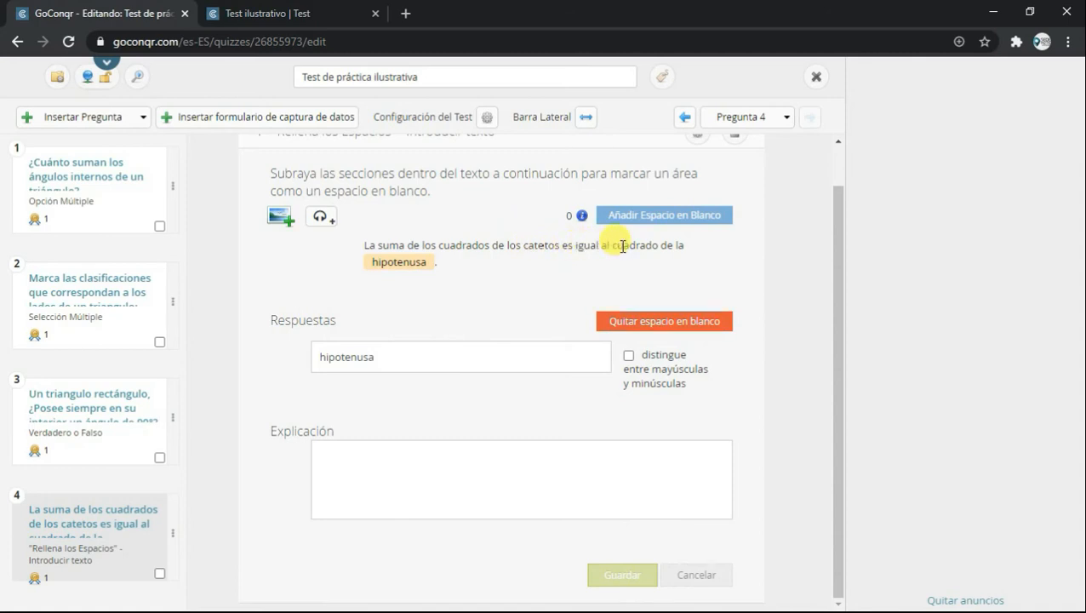
Add the word "cuadrado" as a second blank in the fourth question and save the change.
left_click_drag(611, 245, 660, 245)
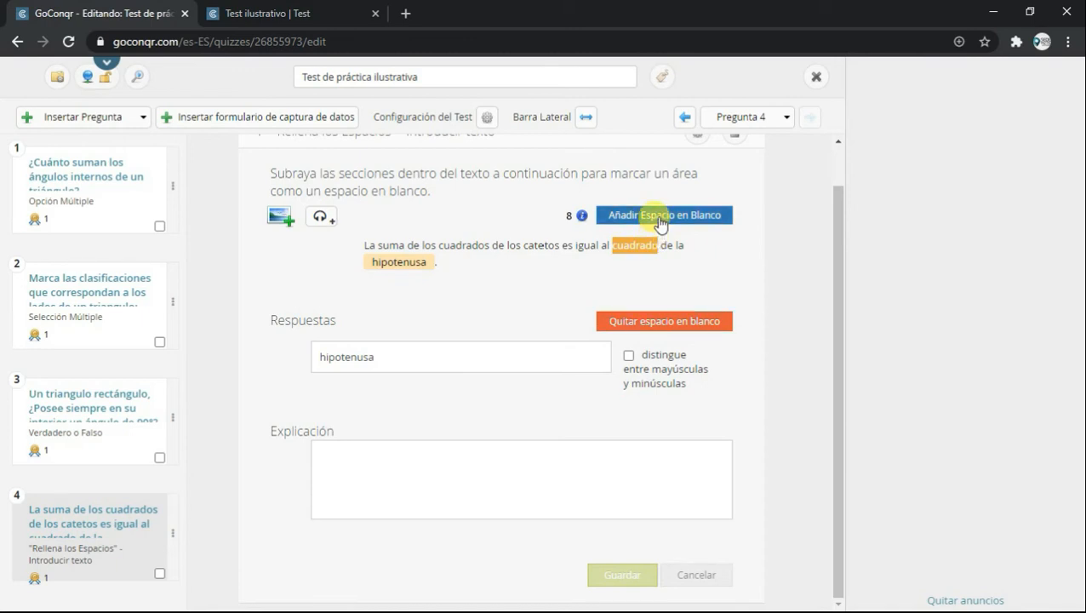
left_click(659, 216)
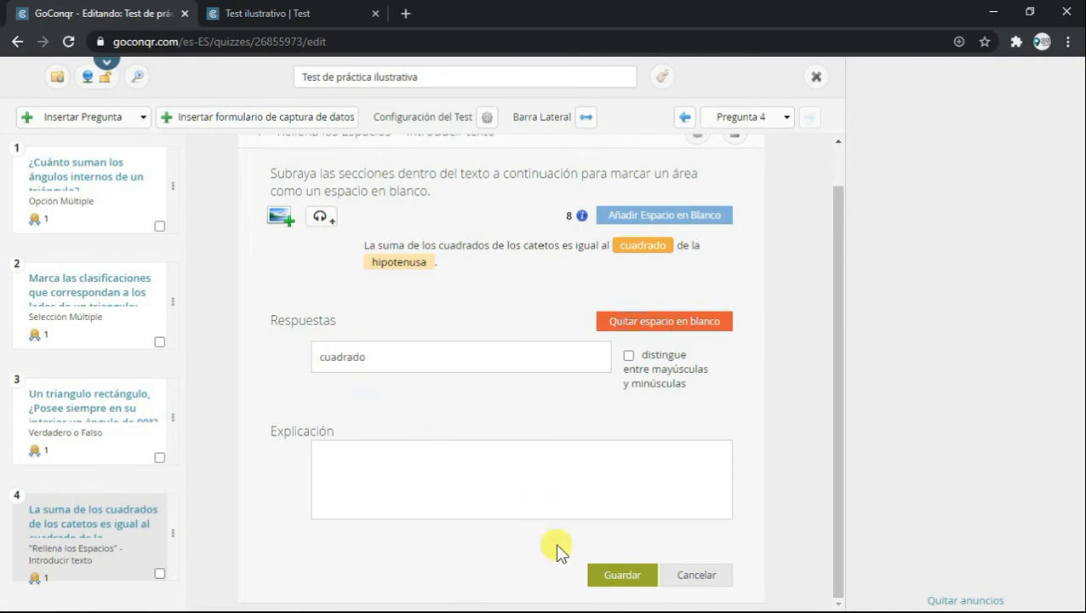
left_click(601, 582)
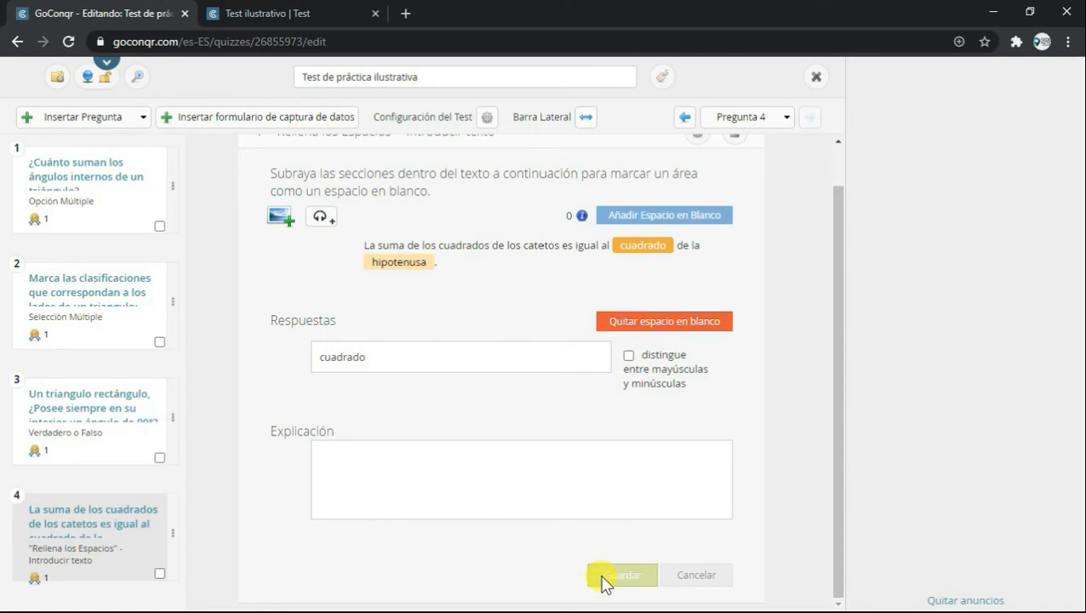
Insert a fifth question of the fill-in-the-blank type with a dropdown menu.
left_click(102, 127)
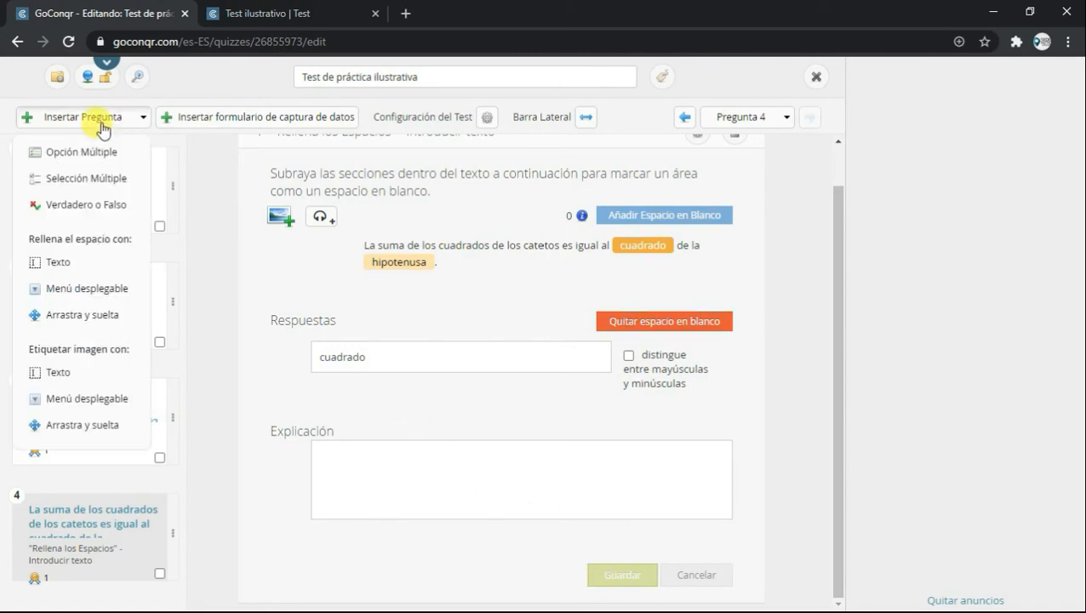
left_click(60, 293)
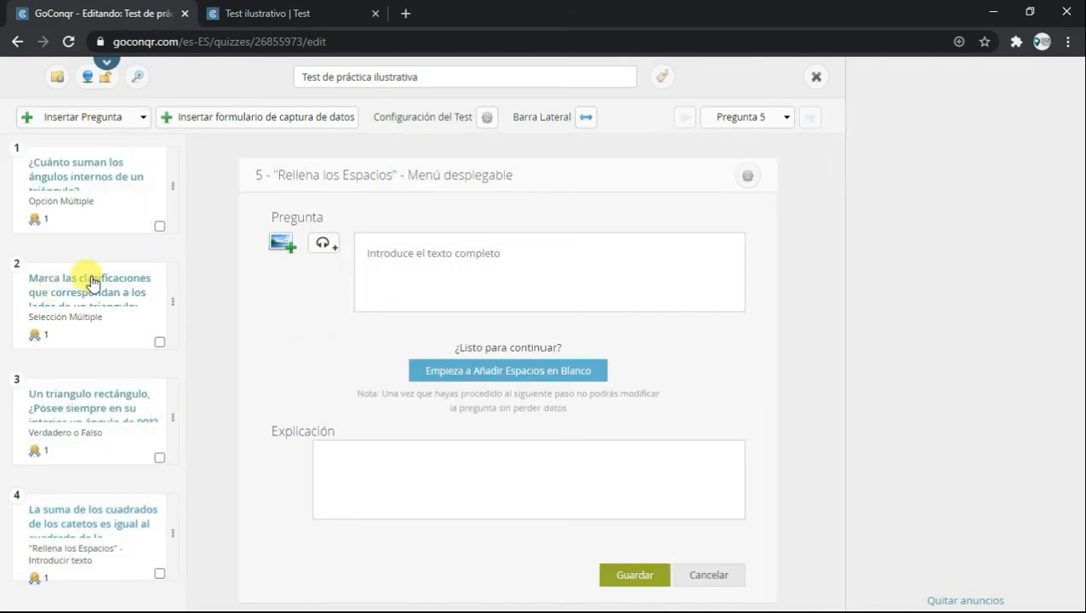
Try out the dropdown question in the Test ilustrativo sample by choosing "cuadrados", and return to the test being edited.
left_click(247, 10)
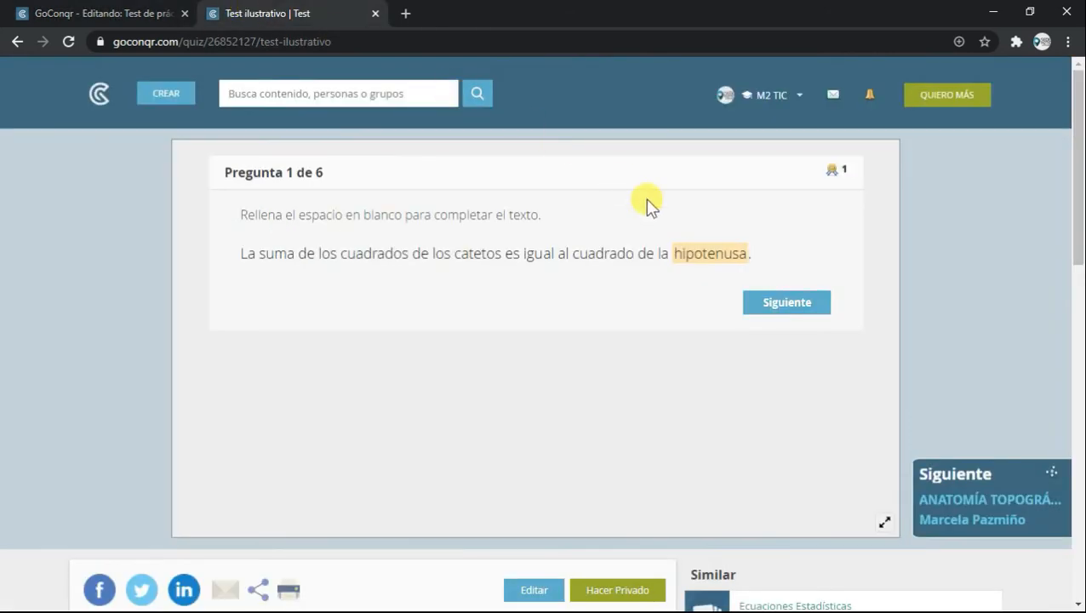
left_click(772, 313)
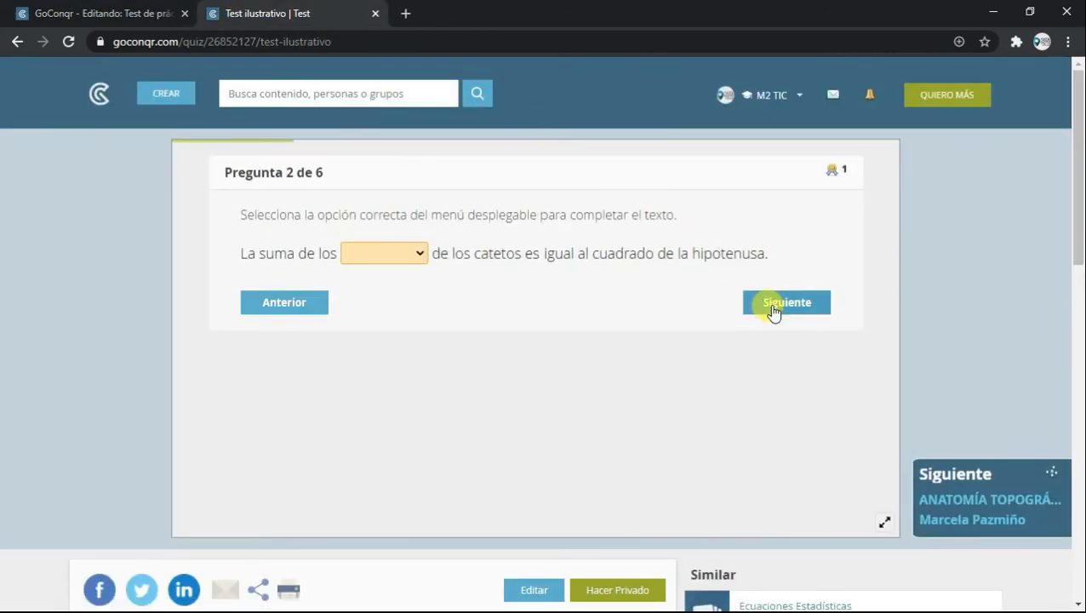
left_click(420, 254)
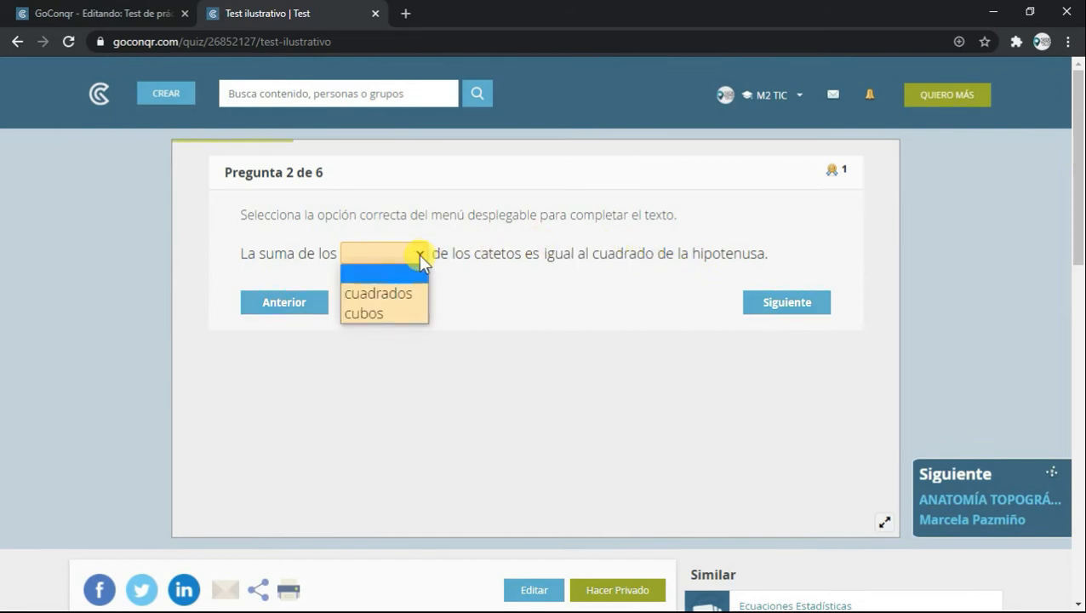
left_click(382, 294)
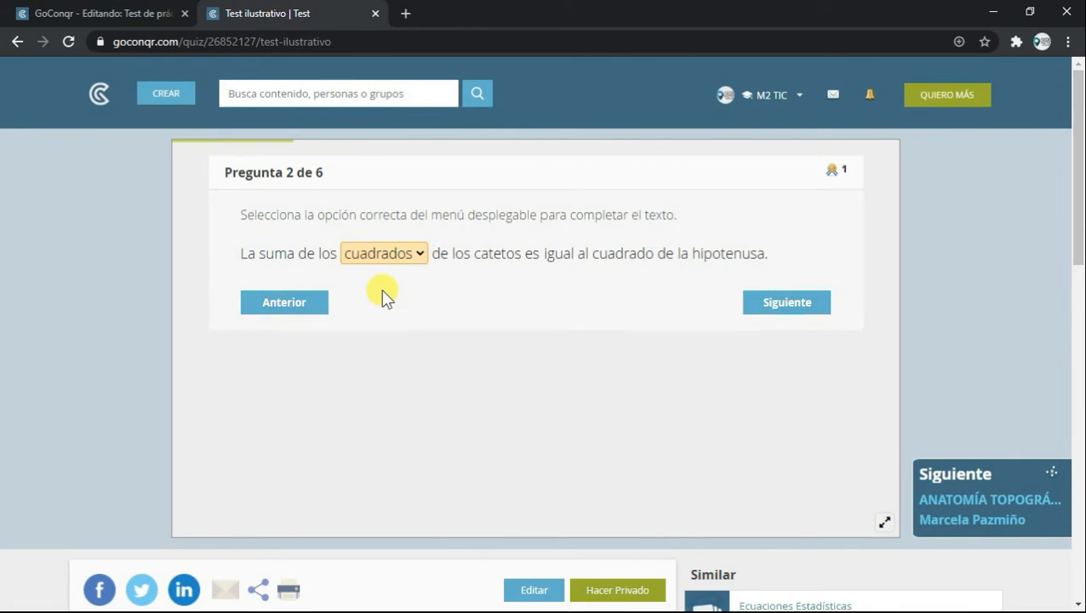
left_click(149, 10)
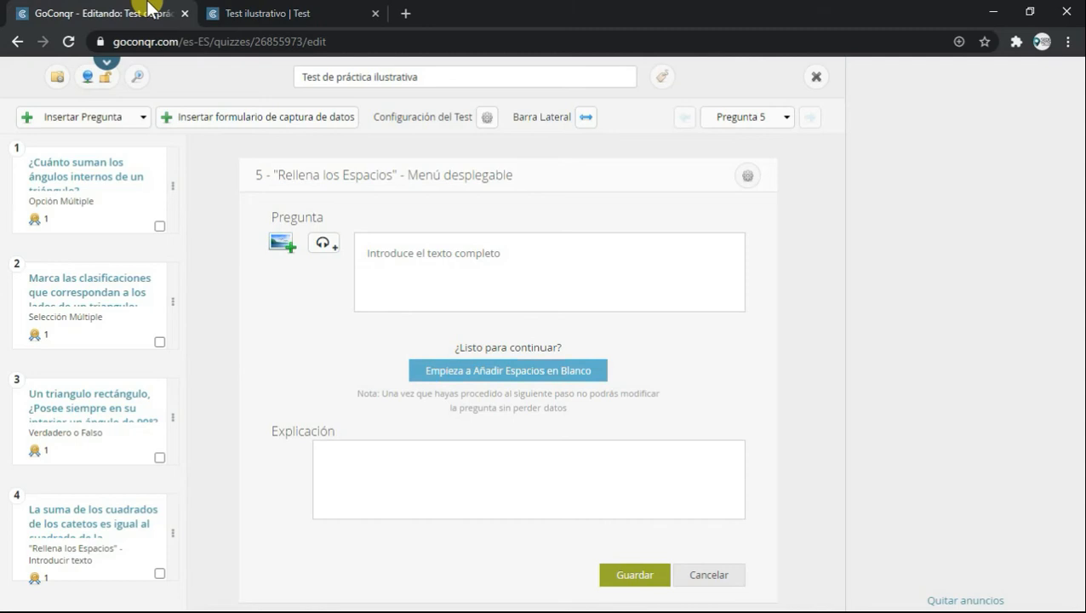
Enter "La suma de los cuadrados es igual al cuadrado de la hipotenusa." as the fifth question's text and proceed to adding blanks.
left_click(447, 274)
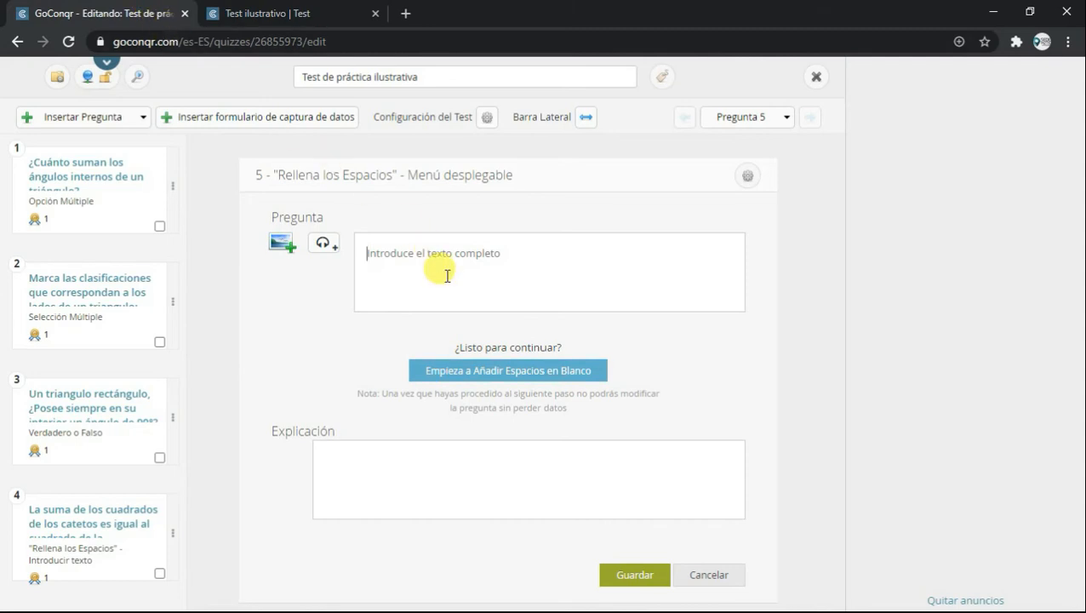
type("La suma de los cuadrados es igual al cuadrado de la hipotenusa.")
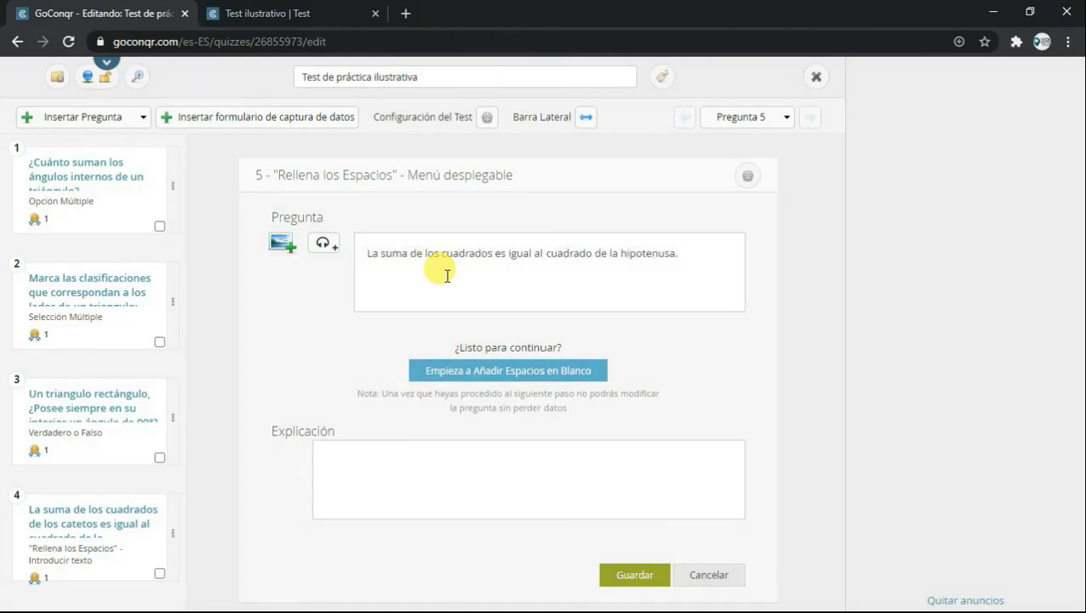
left_click(483, 375)
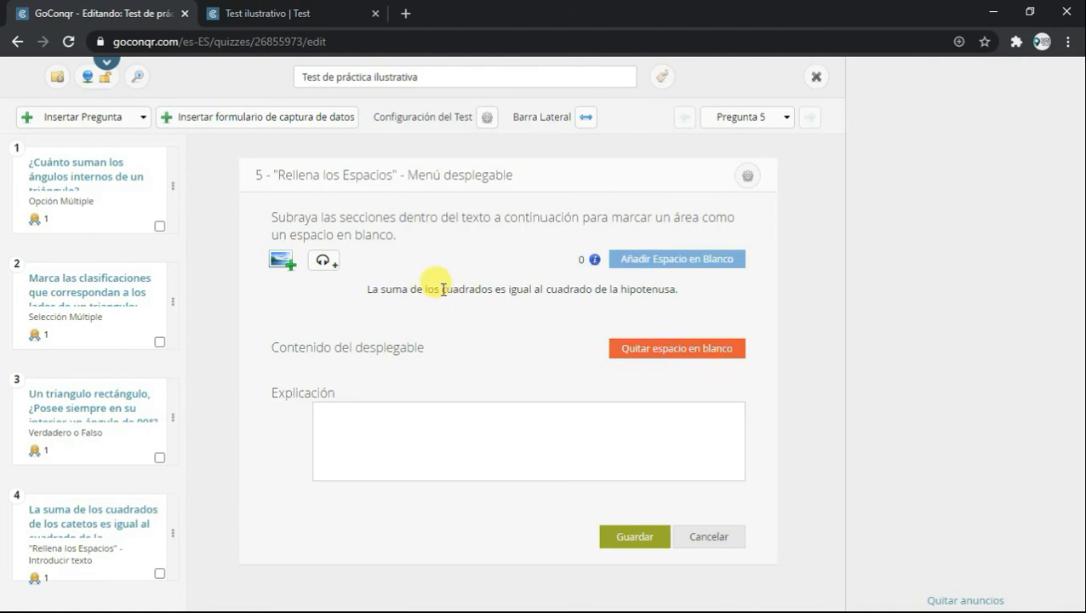
Turn "cuadrados" into a dropdown blank with "cubos" as the alternative, mark "cuadrados" as correct and save the fifth question.
left_click_drag(443, 289, 493, 289)
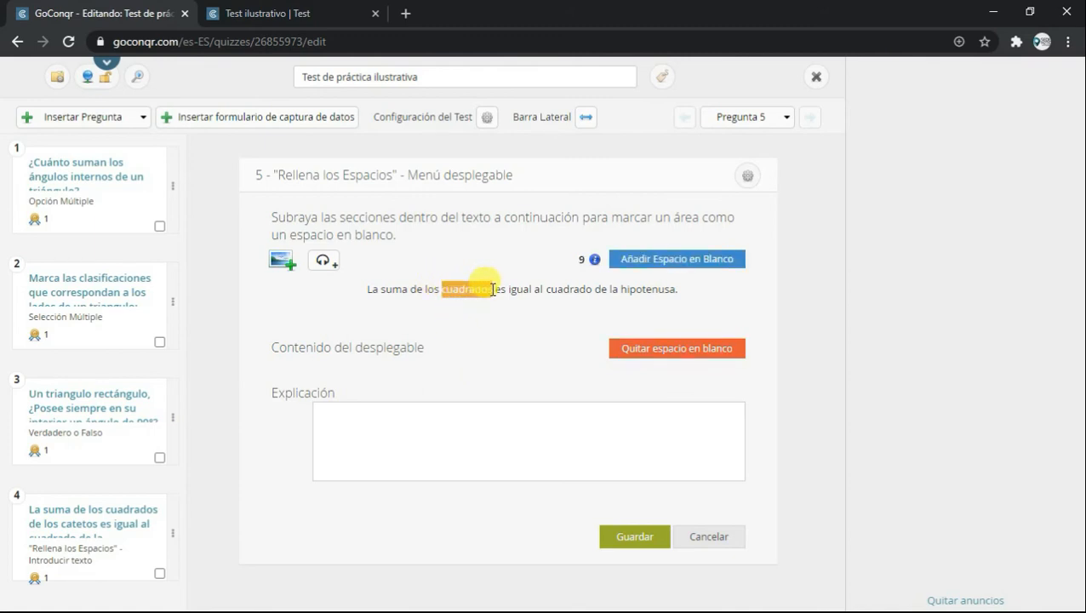
left_click(695, 265)
left_click(382, 430)
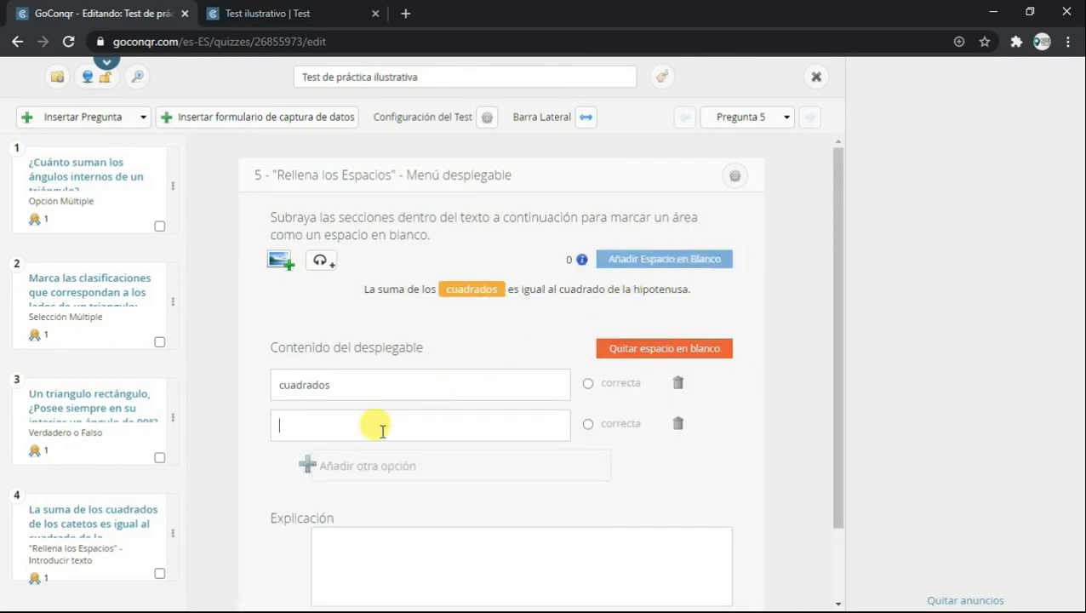
type("cubos")
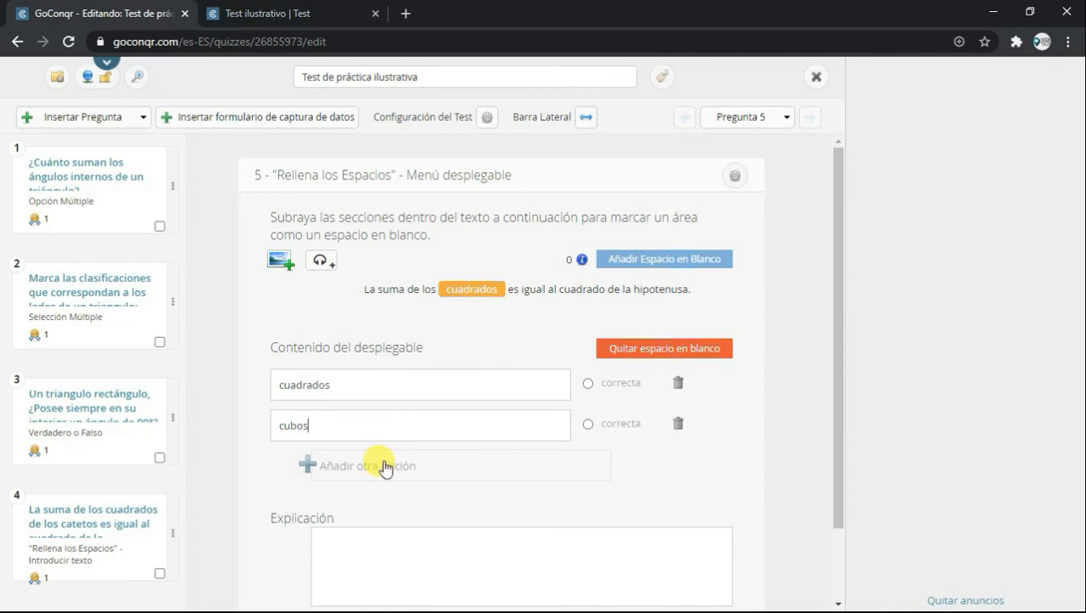
left_click(587, 384)
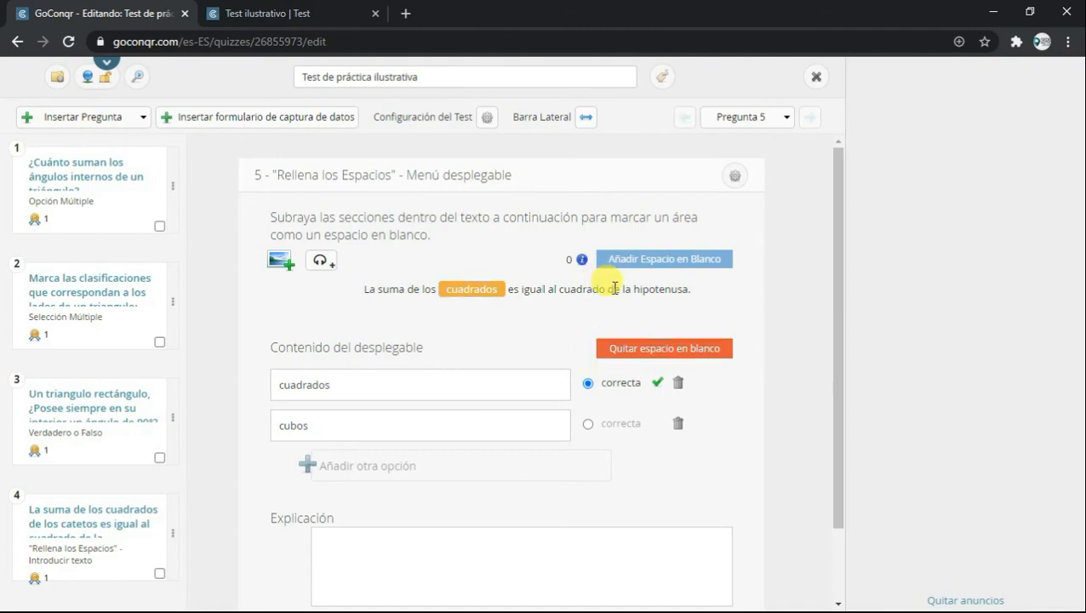
left_click_drag(635, 292, 689, 292)
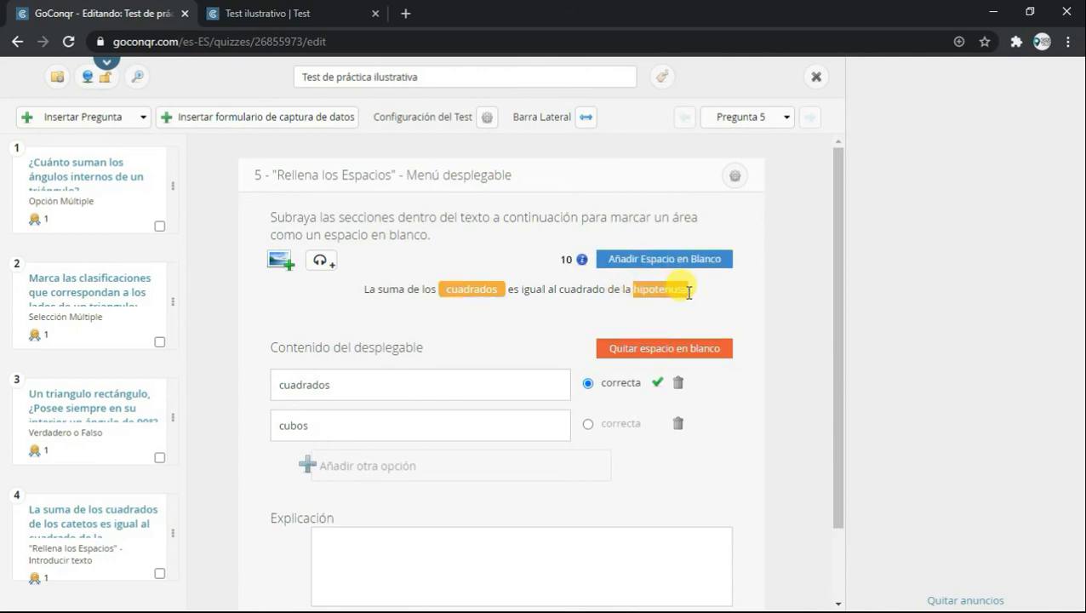
left_click(690, 291)
scroll(681, 276, "down", 2)
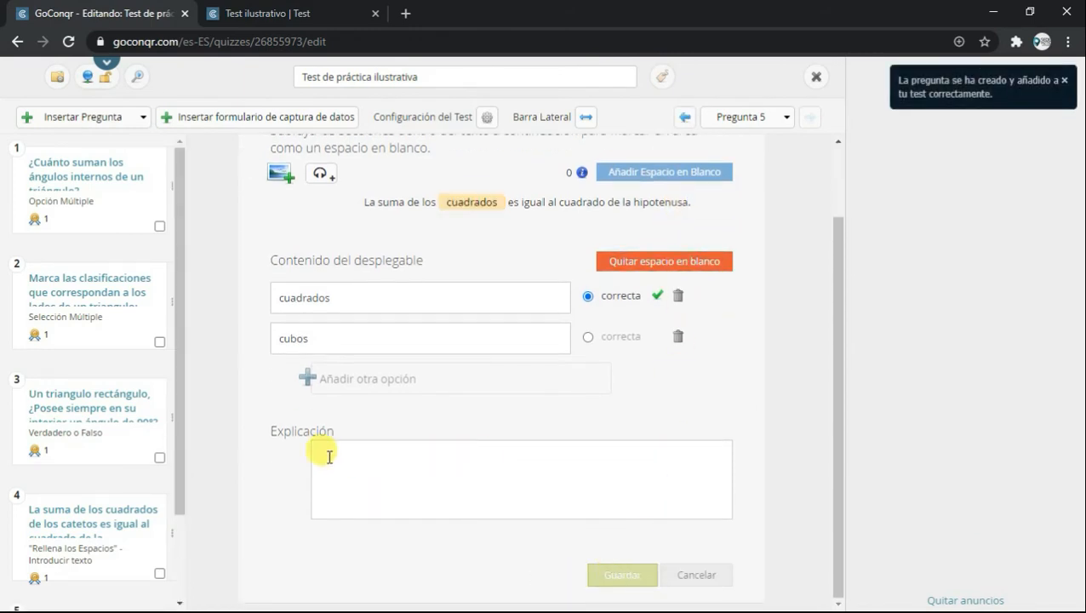
scroll(43, 527, "down", 2)
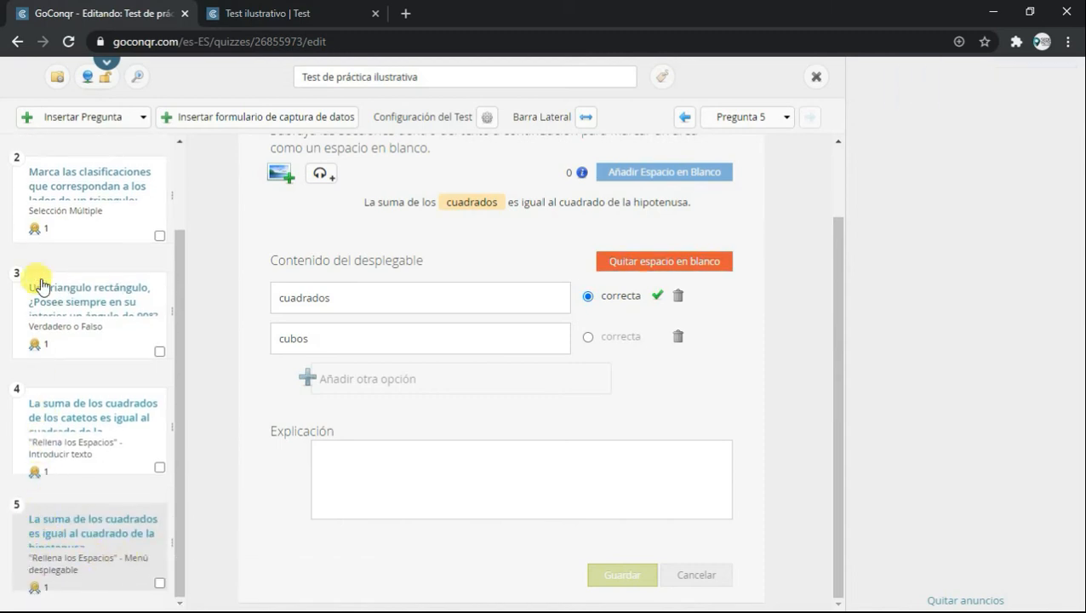
Insert a sixth question of the fill-in-the-blank type with drag-and-drop answers.
left_click(78, 126)
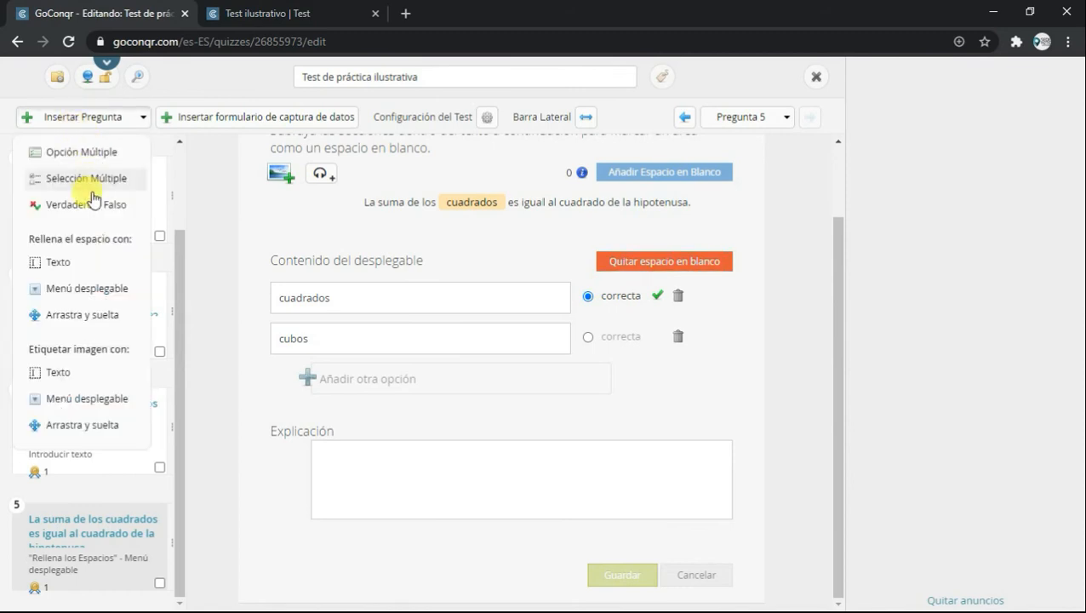
left_click(68, 323)
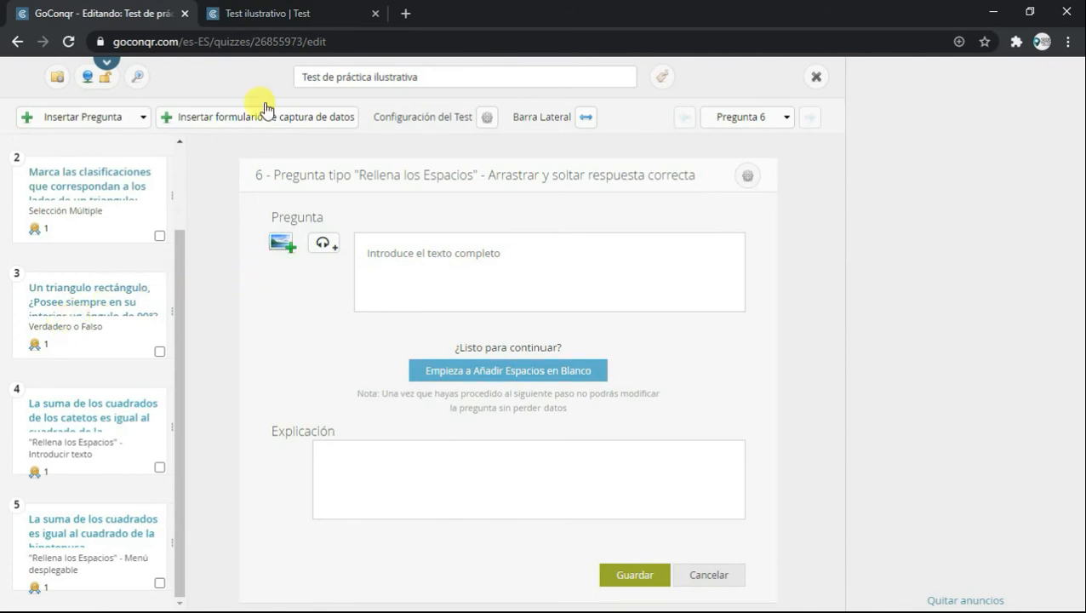
Try out the sample's drag-and-drop question by placing "suma" and "cuadrados", and return to the edited test, declining the upgrade offer.
left_click(260, 12)
left_click(783, 302)
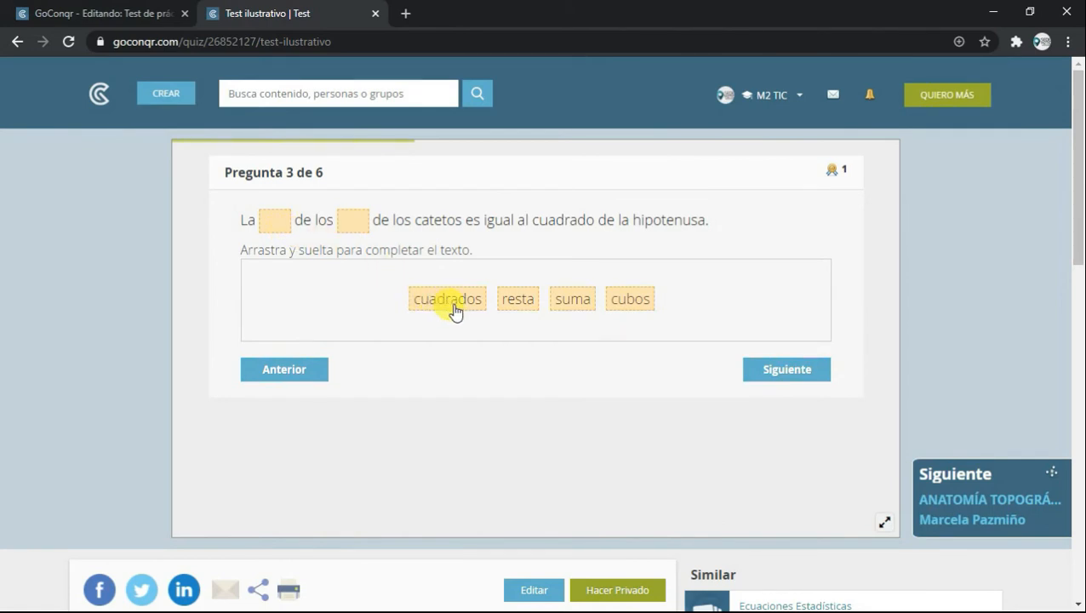
left_click_drag(570, 311, 284, 228)
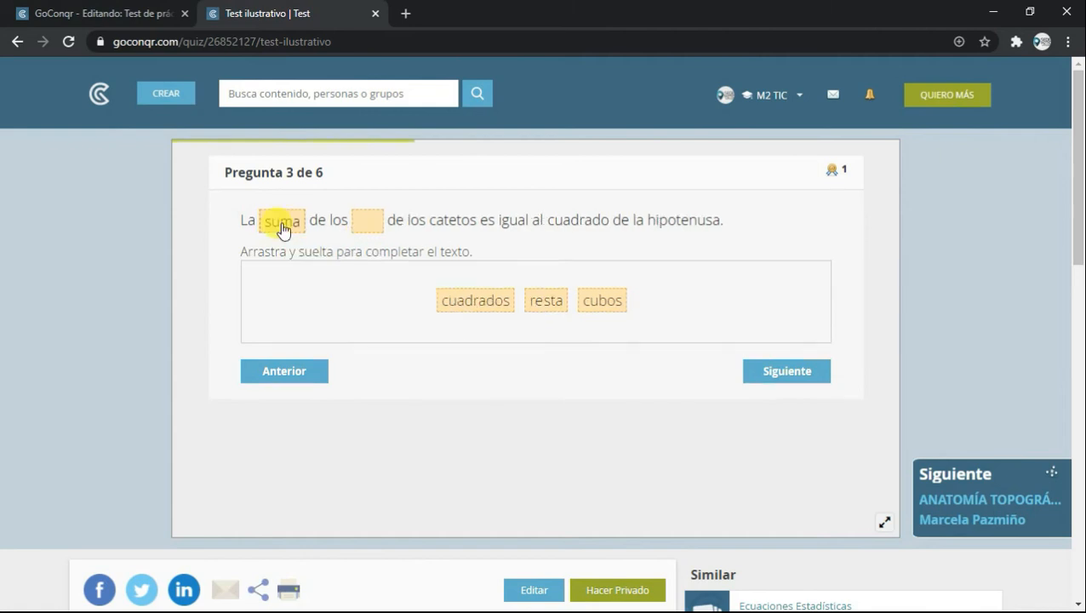
left_click_drag(503, 303, 369, 233)
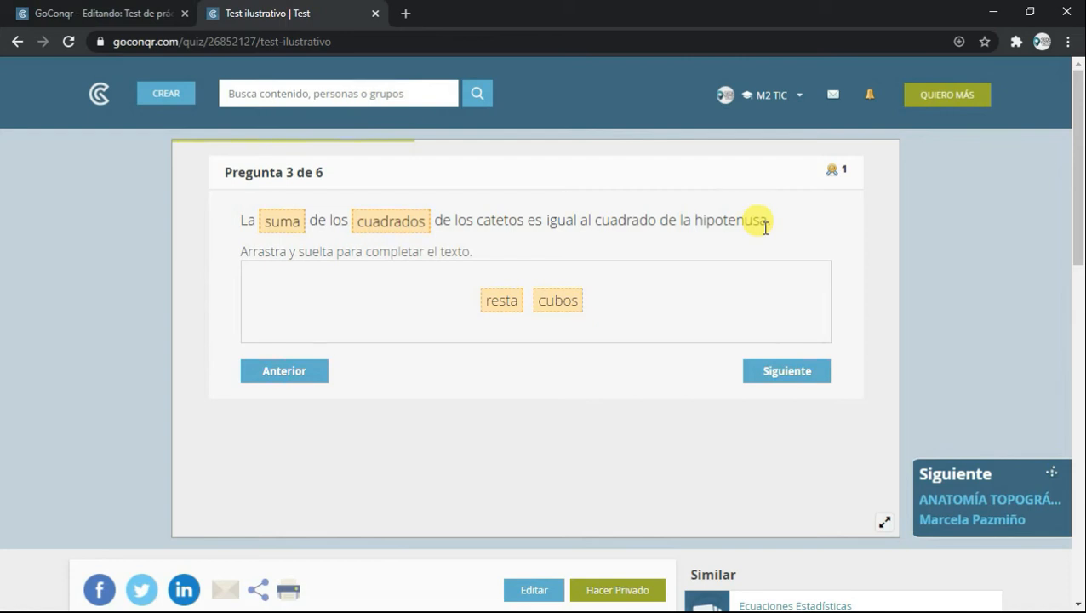
left_click(170, 12)
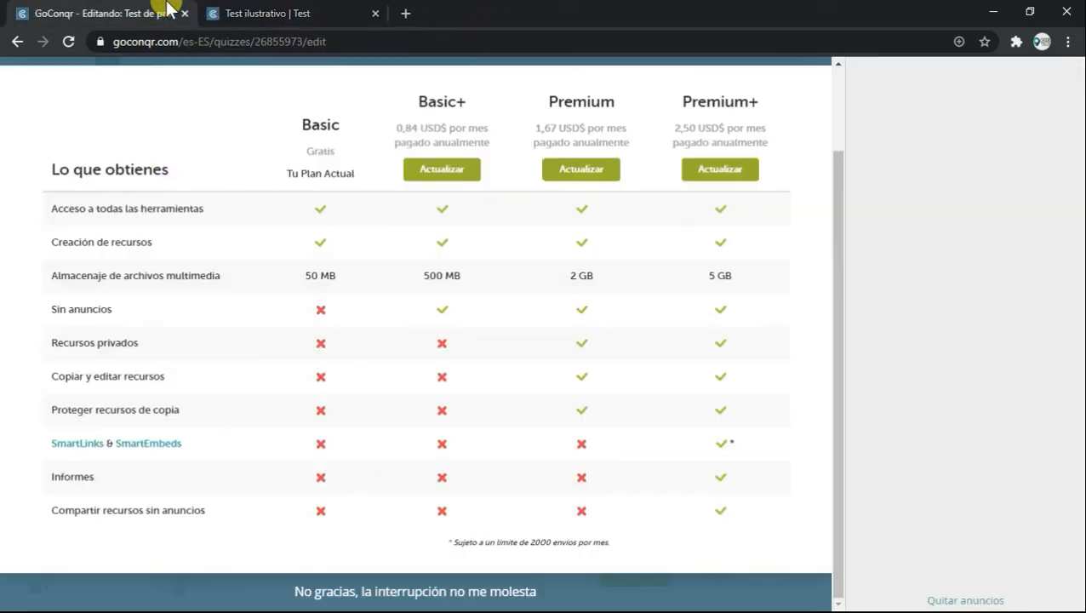
left_click(369, 589)
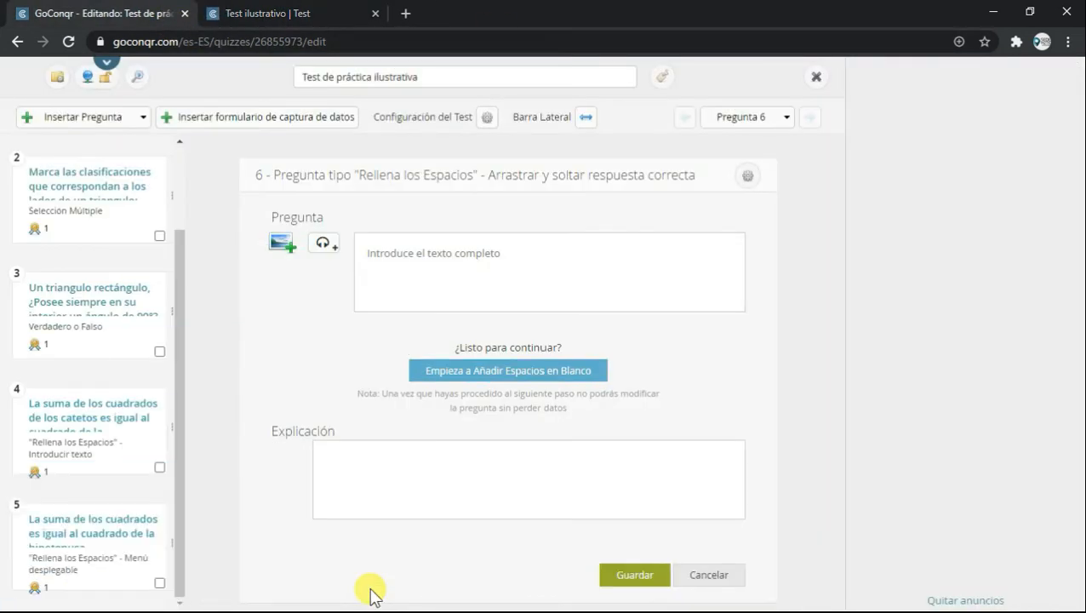
Enter "La suma de los cuadrados es igual al cuadrado de la hipotenusa." as the sixth question's text and proceed to adding blanks.
left_click(507, 265)
type("La suma de los cuadrados es igual al cuadrado de la hipotenusa.")
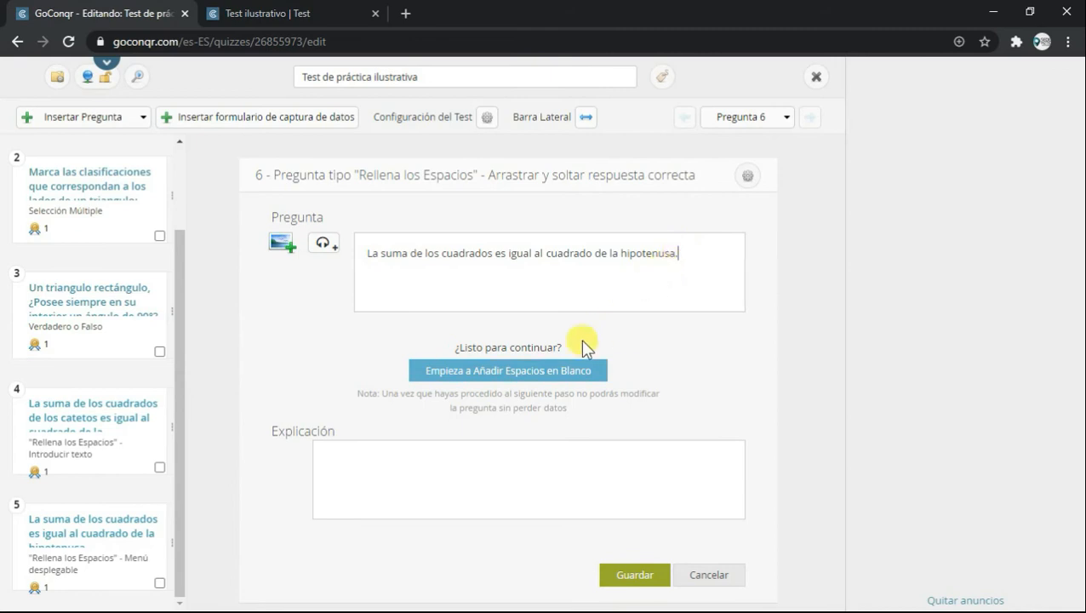
left_click(496, 379)
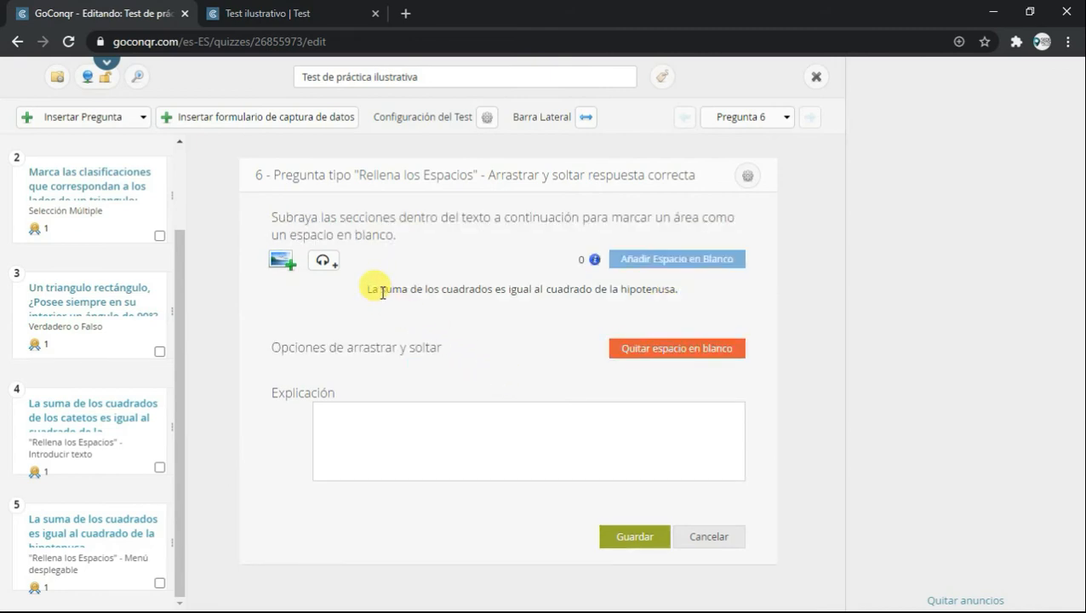
Turn "suma" into a drag-and-drop blank, add "resta" as another option and mark "suma" as correct.
left_click_drag(379, 290, 407, 291)
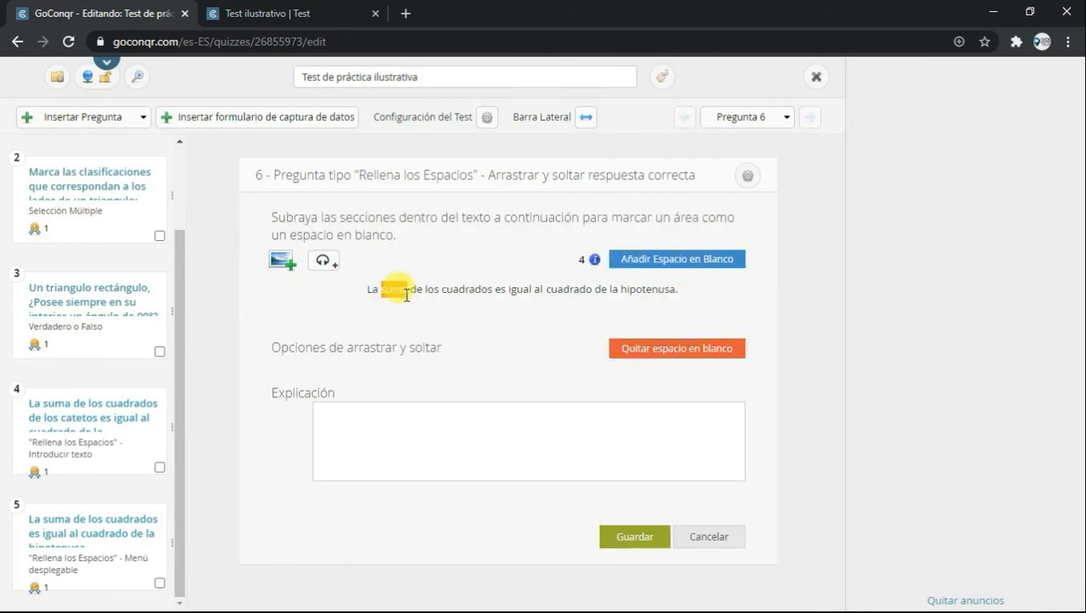
left_click(657, 257)
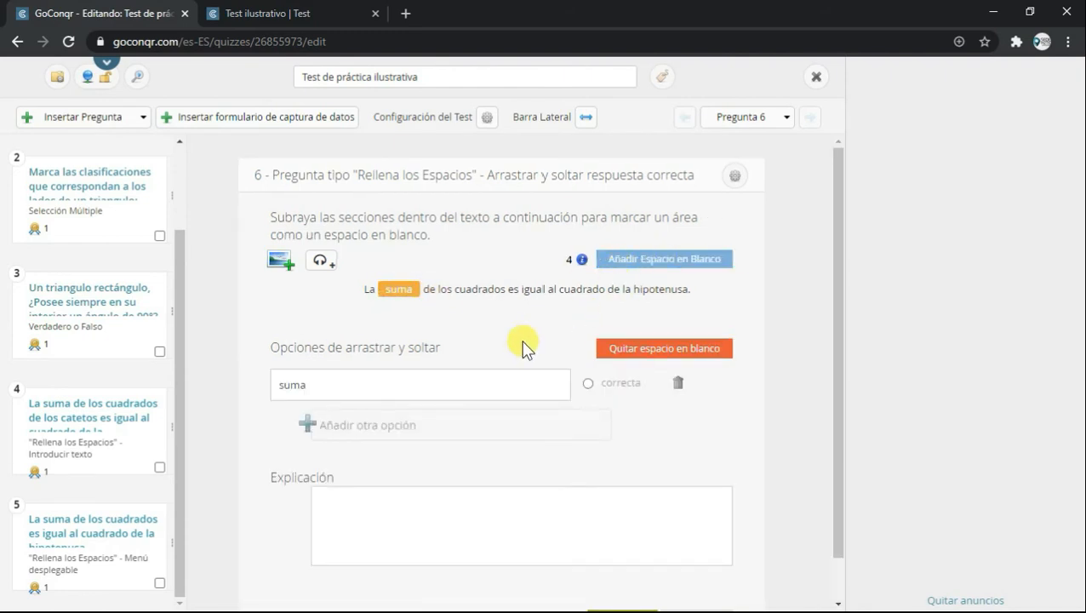
left_click(361, 430)
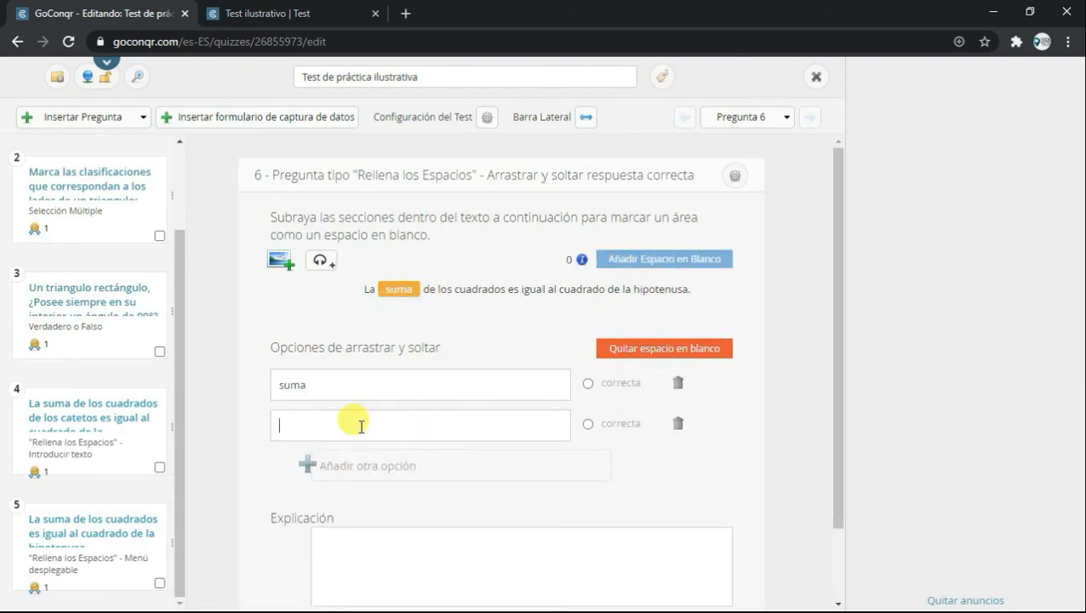
type("resta")
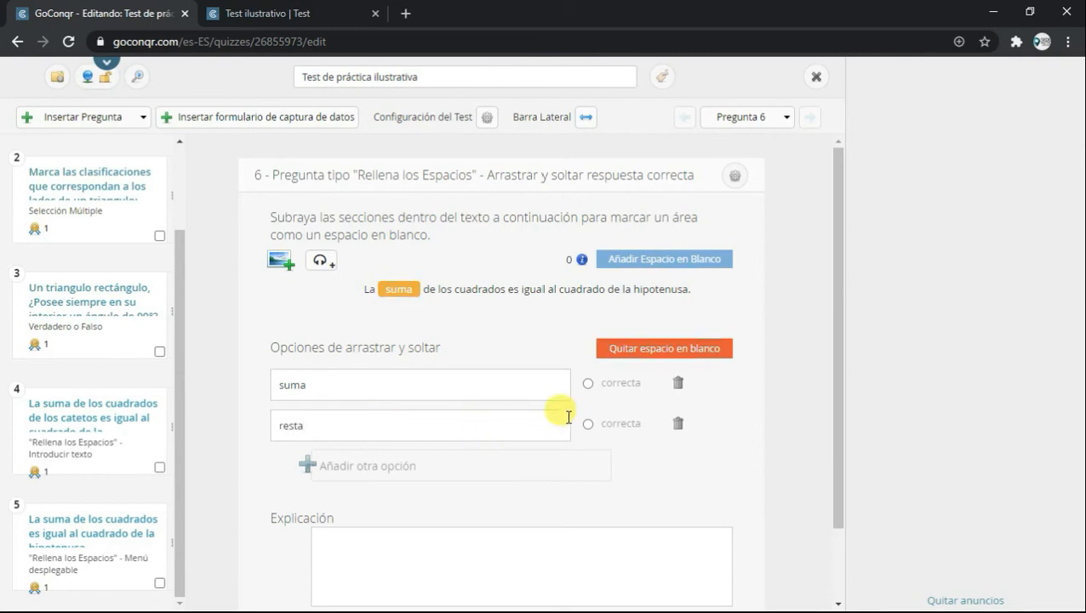
left_click(587, 383)
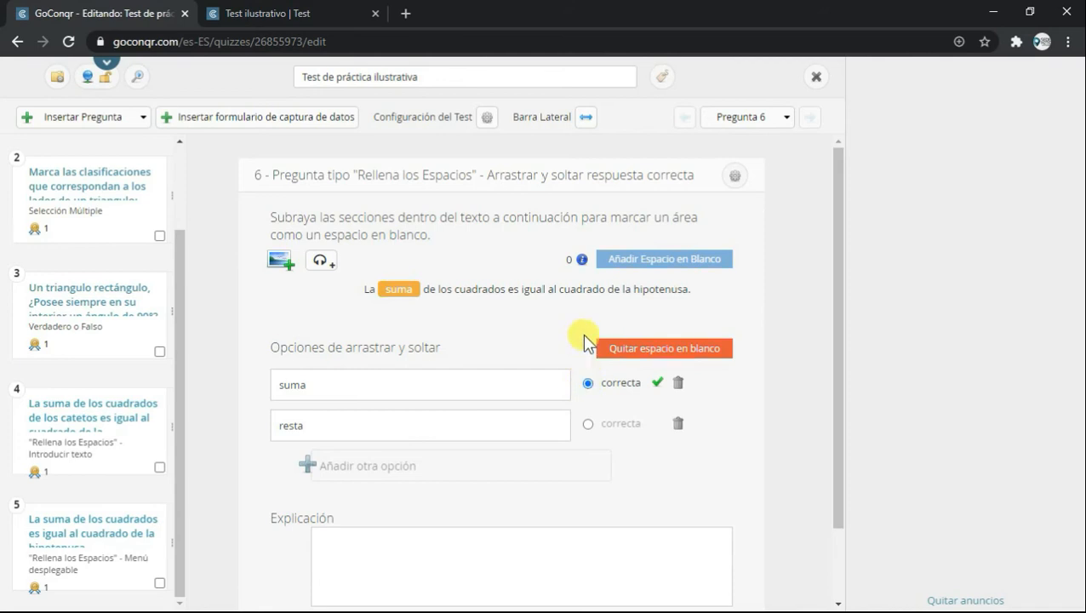
Turn "cuadrado" into a second drag-and-drop blank, add "cubo" as another option and mark "cuadrado" as correct.
left_click_drag(604, 289, 561, 289)
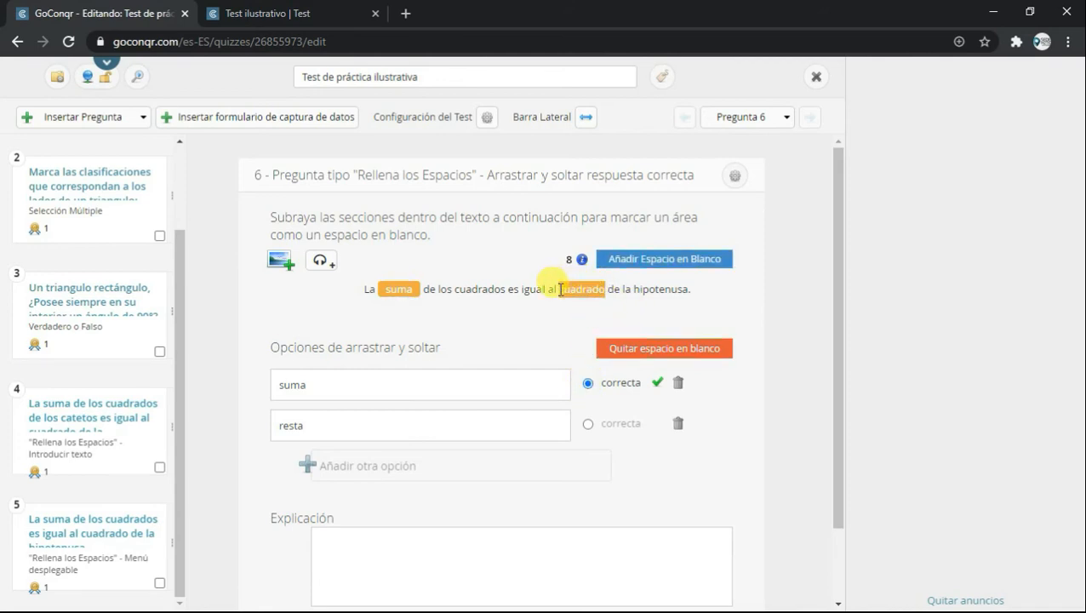
left_click(635, 259)
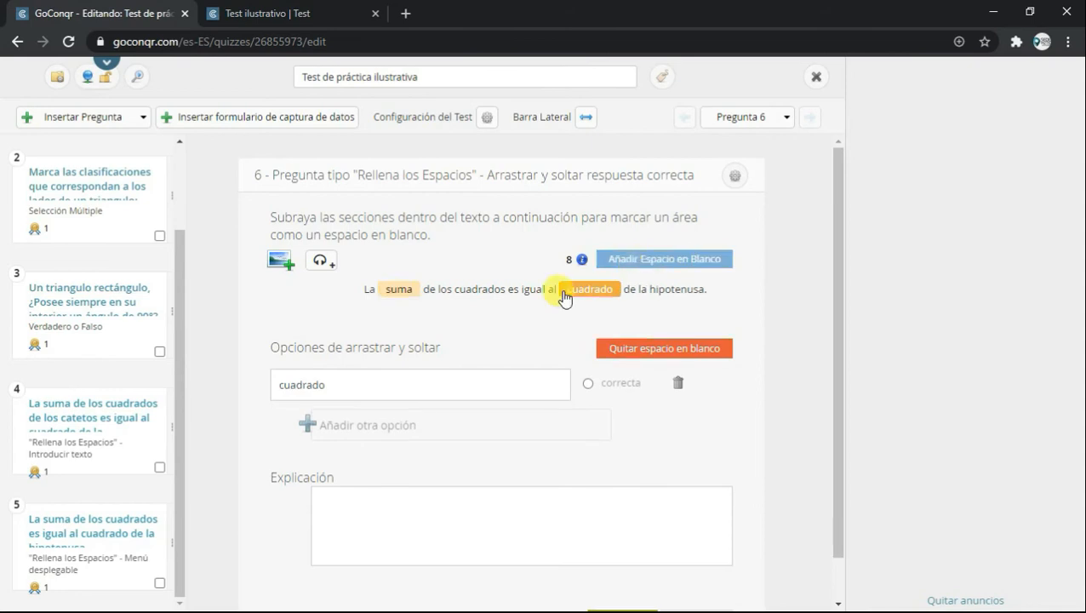
left_click(362, 418)
type("cubo")
left_click(587, 384)
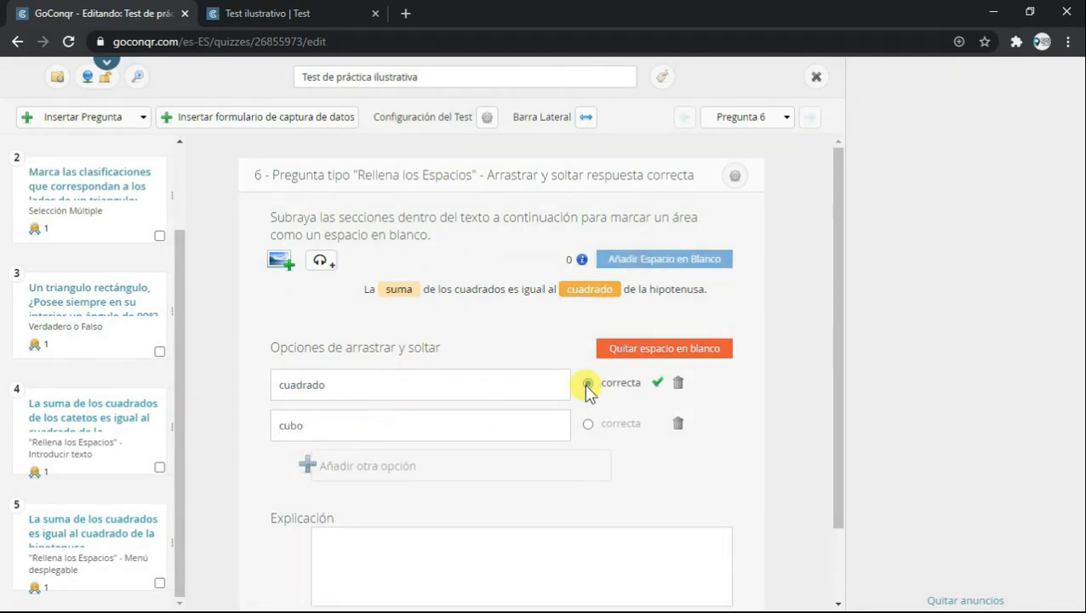
scroll(587, 391, "down", 1)
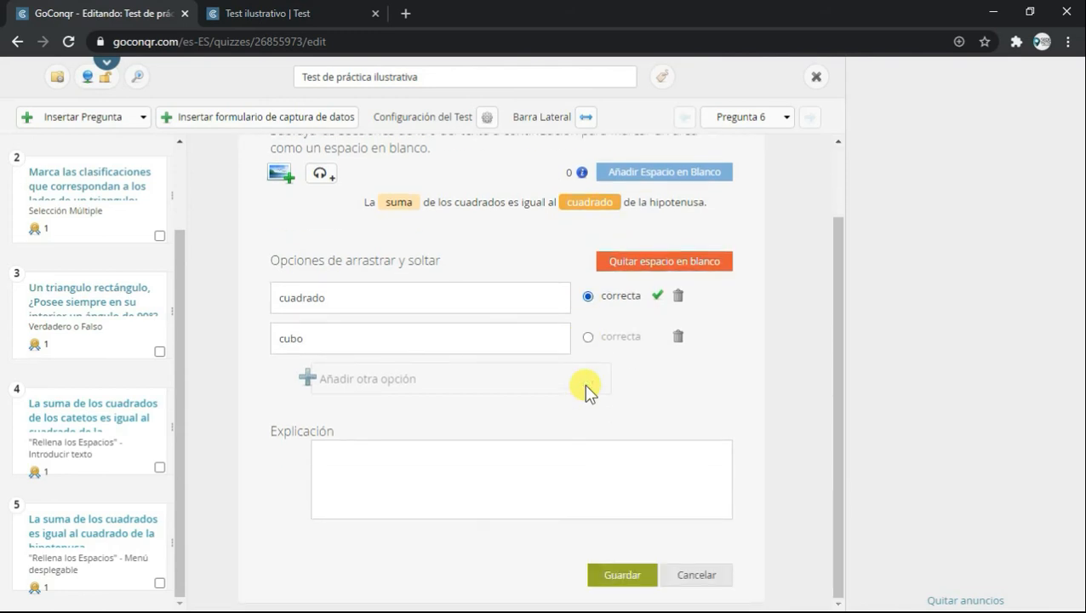
Save the sixth question without an explanation and insert an image-labelling question answered with text.
left_click(460, 479)
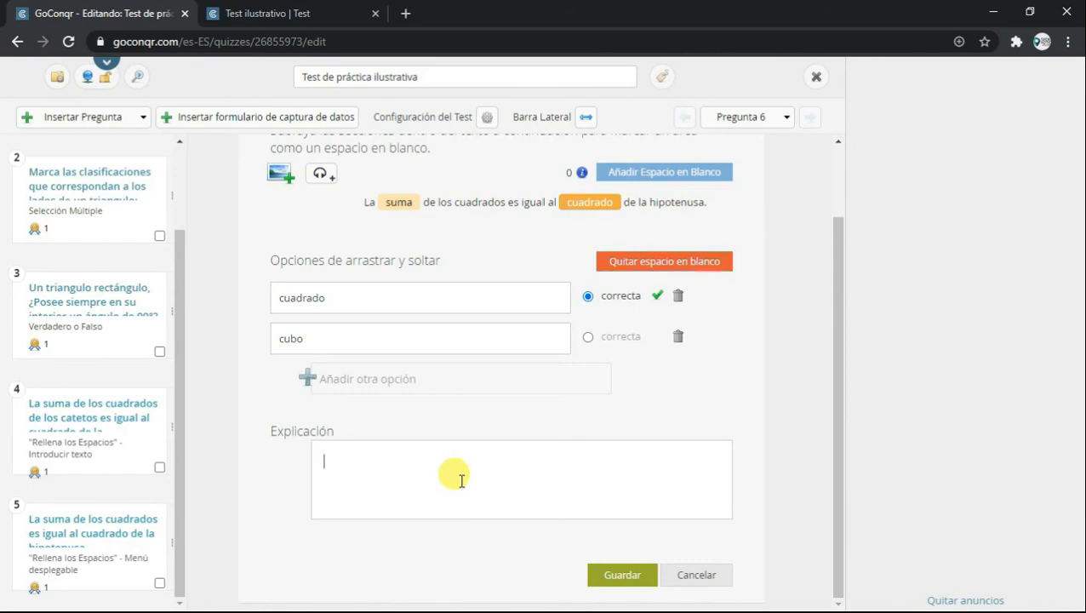
left_click(613, 574)
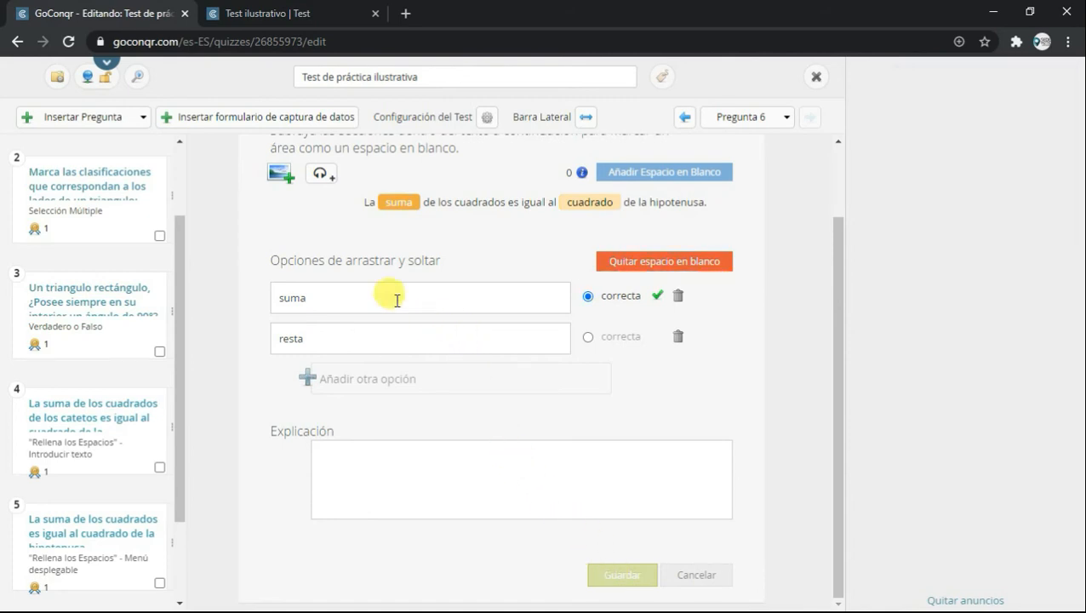
left_click(134, 124)
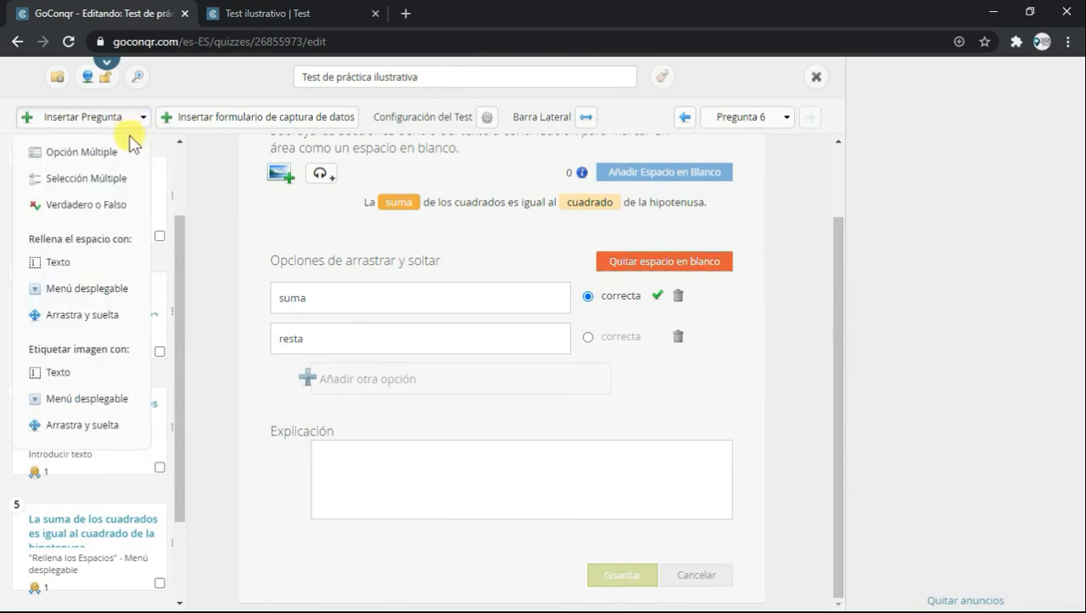
left_click(59, 374)
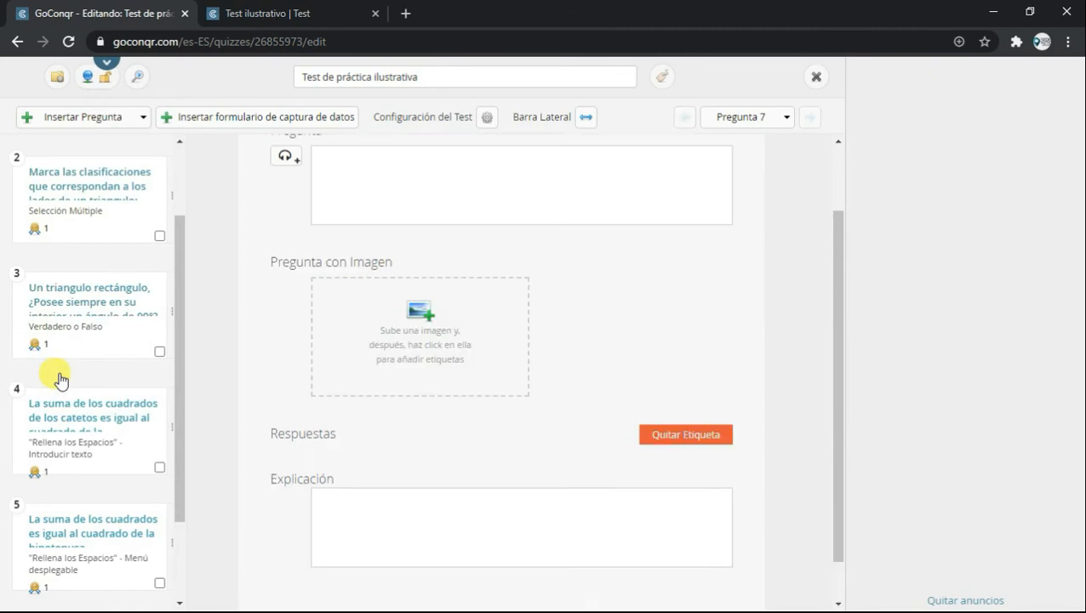
scroll(340, 349, "up", 2)
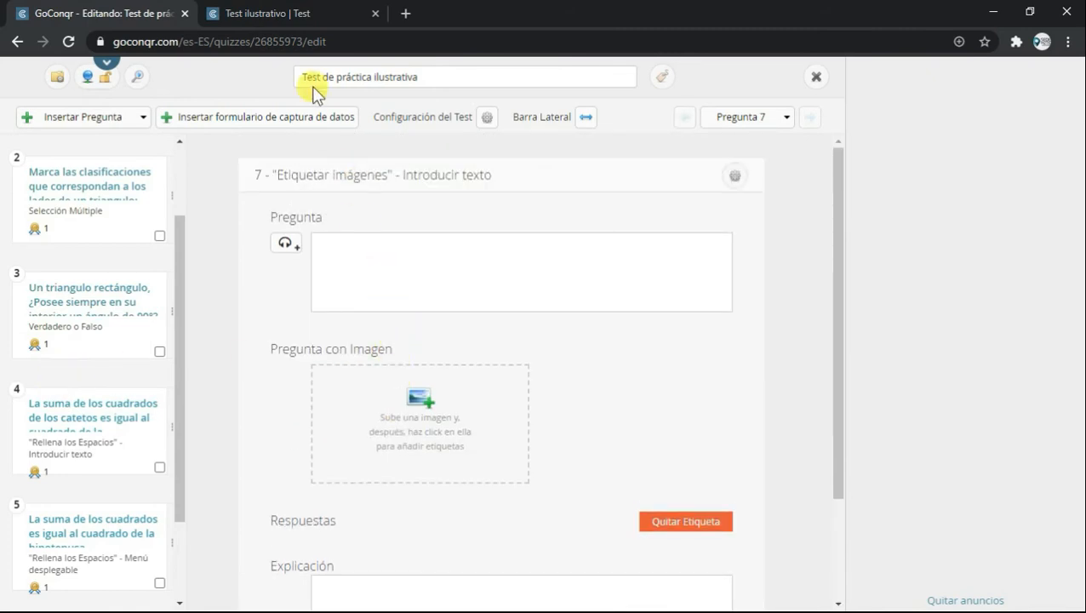
Switch to the sample test and examine its fourth question, which asks for labels on the animal's body parts.
left_click(299, 16)
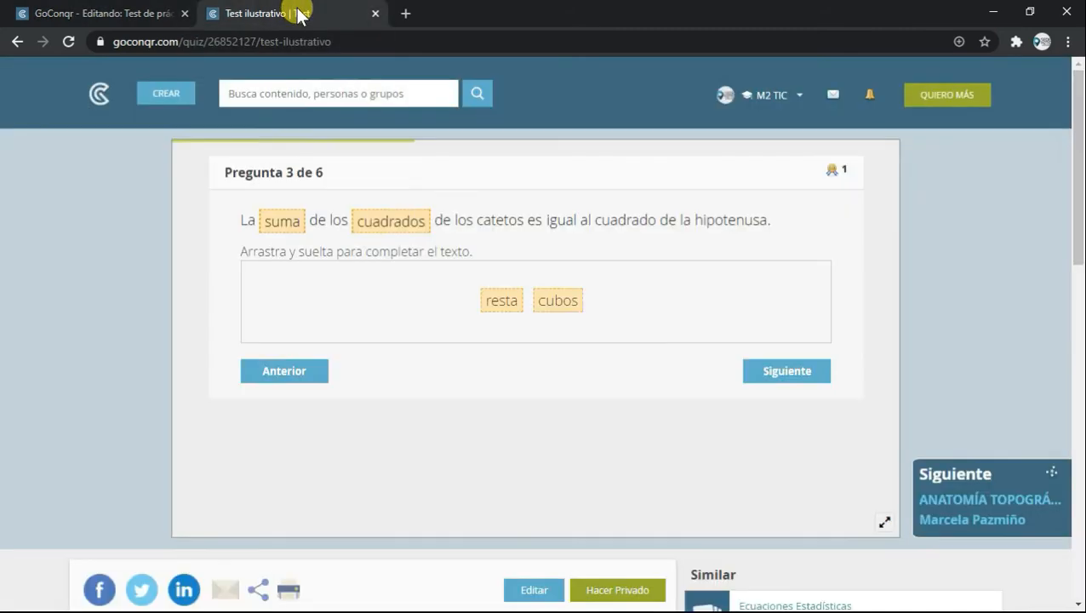
left_click(765, 374)
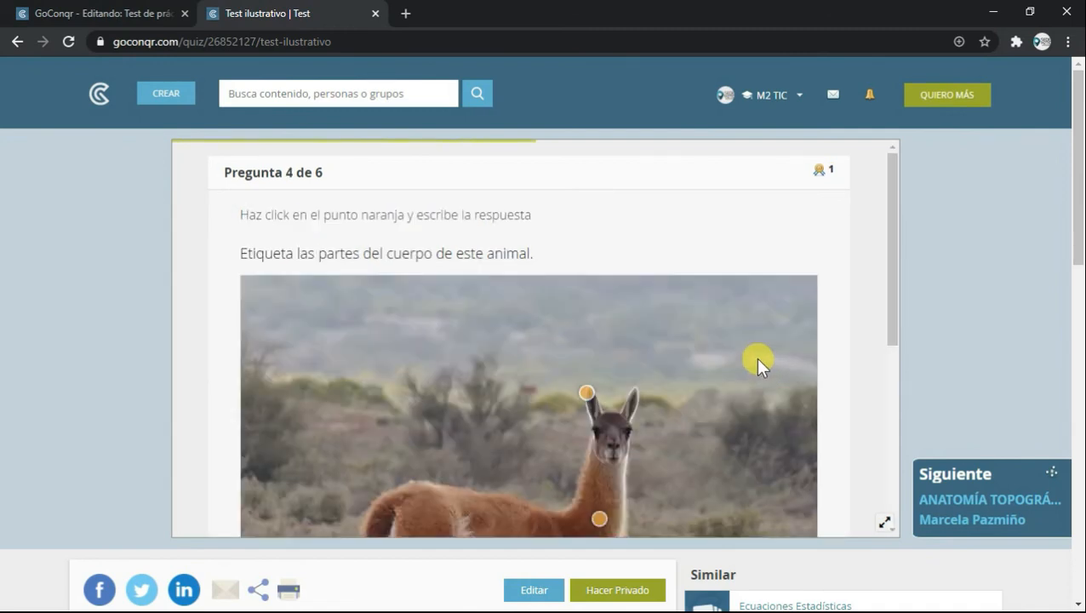
scroll(756, 360, "down", 1)
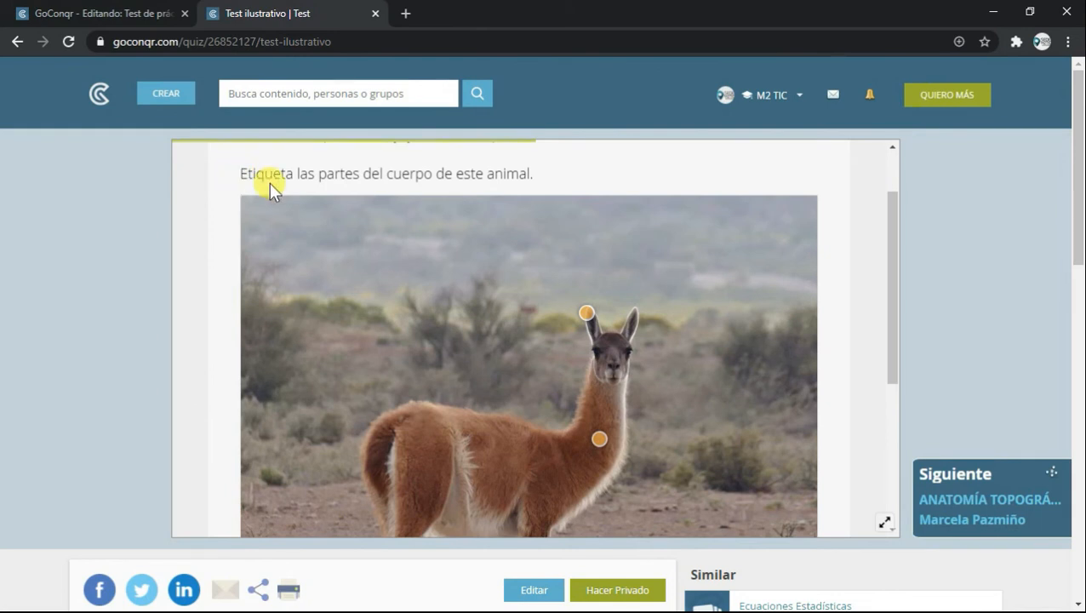
scroll(371, 223, "down", 1)
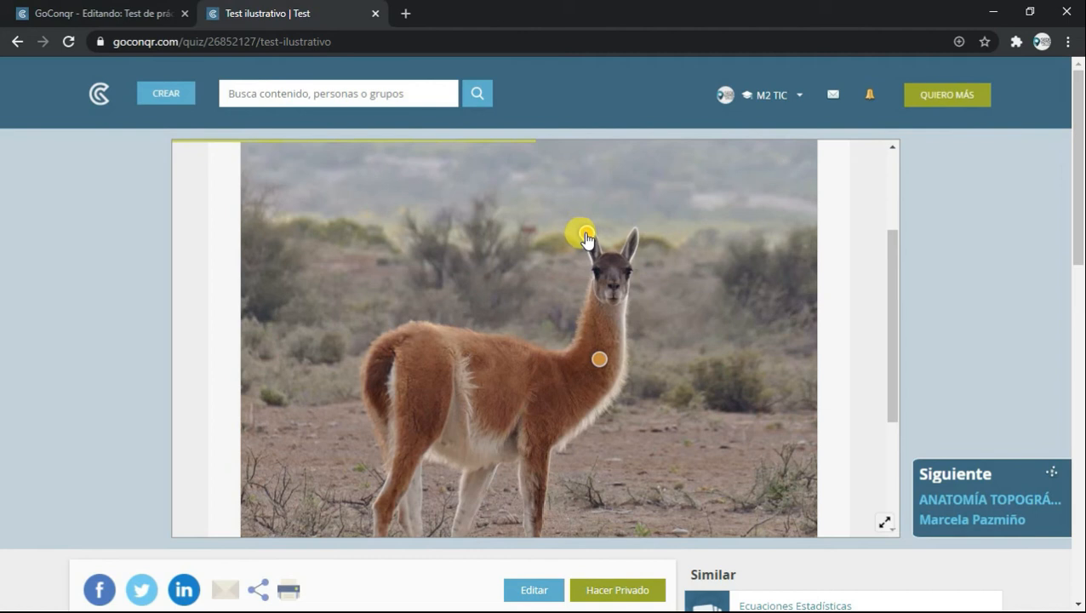
Try out the sample's labelling question by entering "Orejas", "Pelaje" and "Patas" at the orange points, and return to the edited test.
left_click(583, 236)
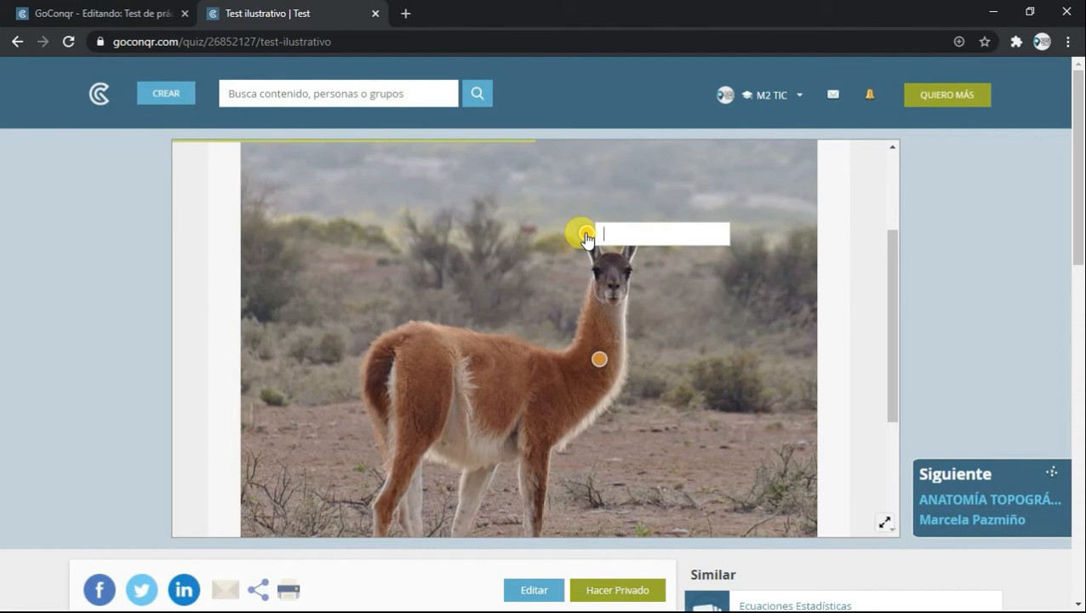
type("Orejas")
left_click(599, 364)
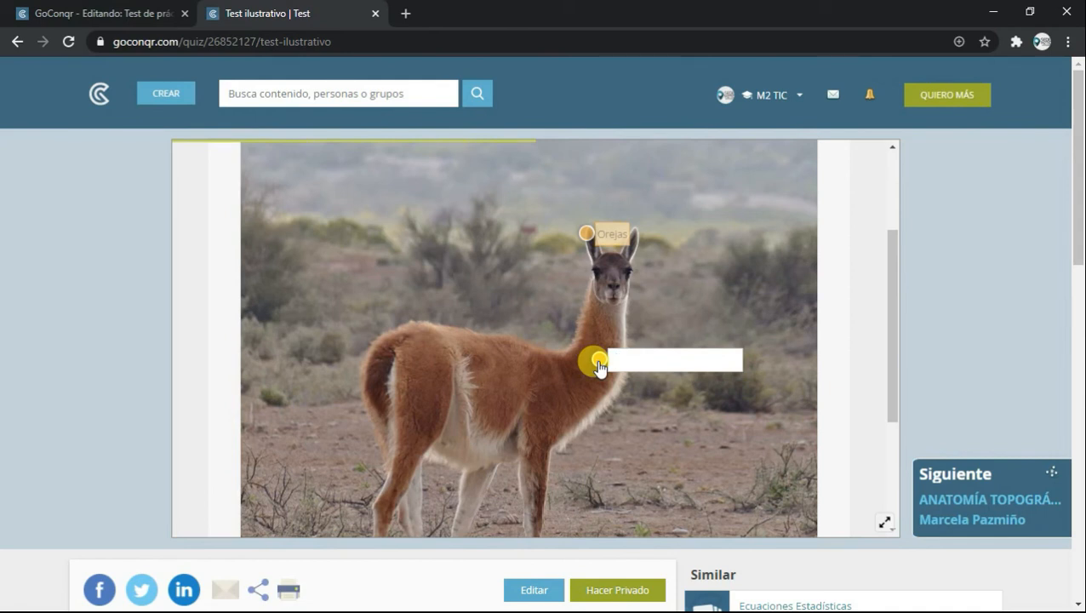
type("Pelaje")
scroll(599, 370, "down", 2)
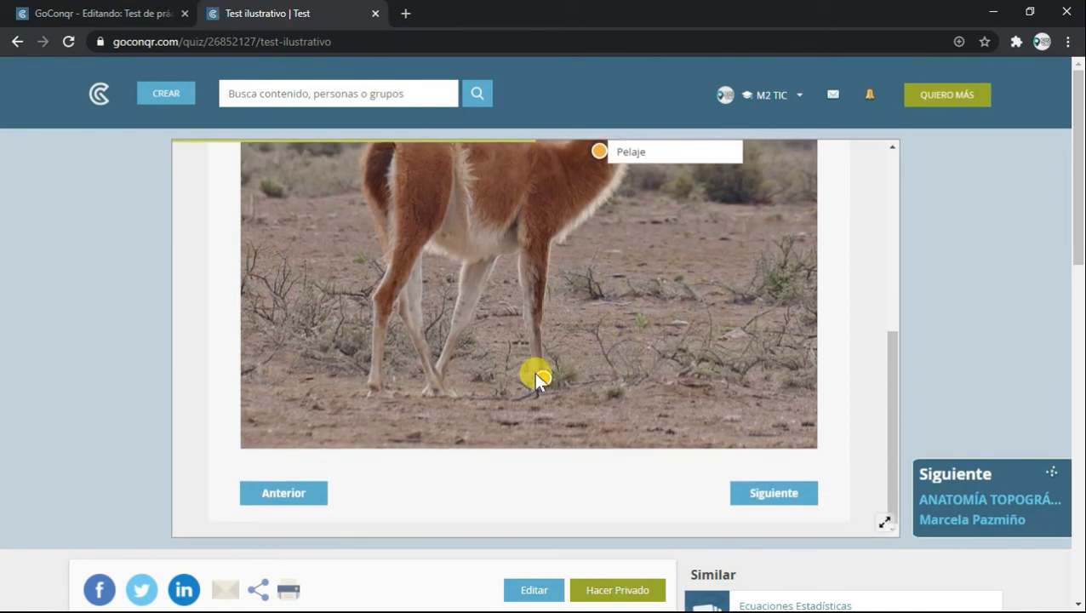
left_click(538, 379)
type("Patas")
left_click(681, 432)
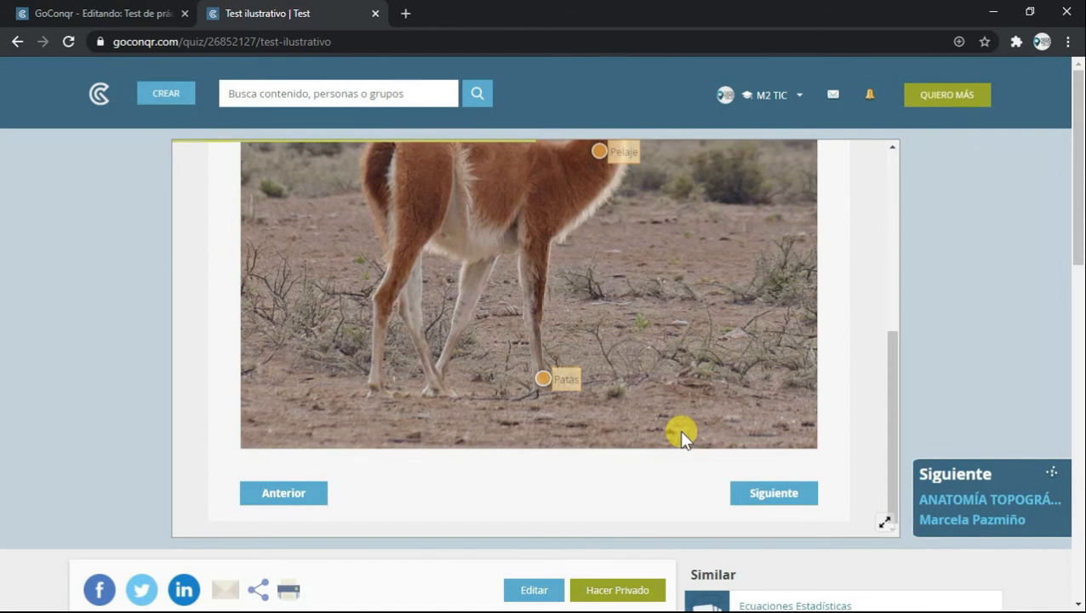
left_click(158, 10)
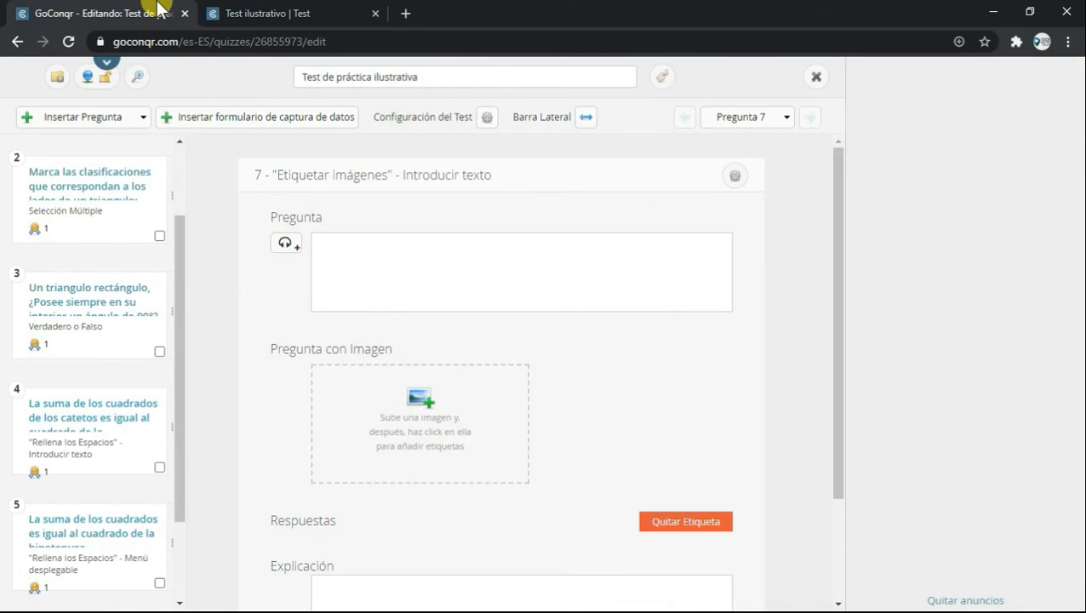
Upload Guanaco.jpg from the Imágenes ilustrativas folder and insert it as the seventh question's image.
left_click(419, 400)
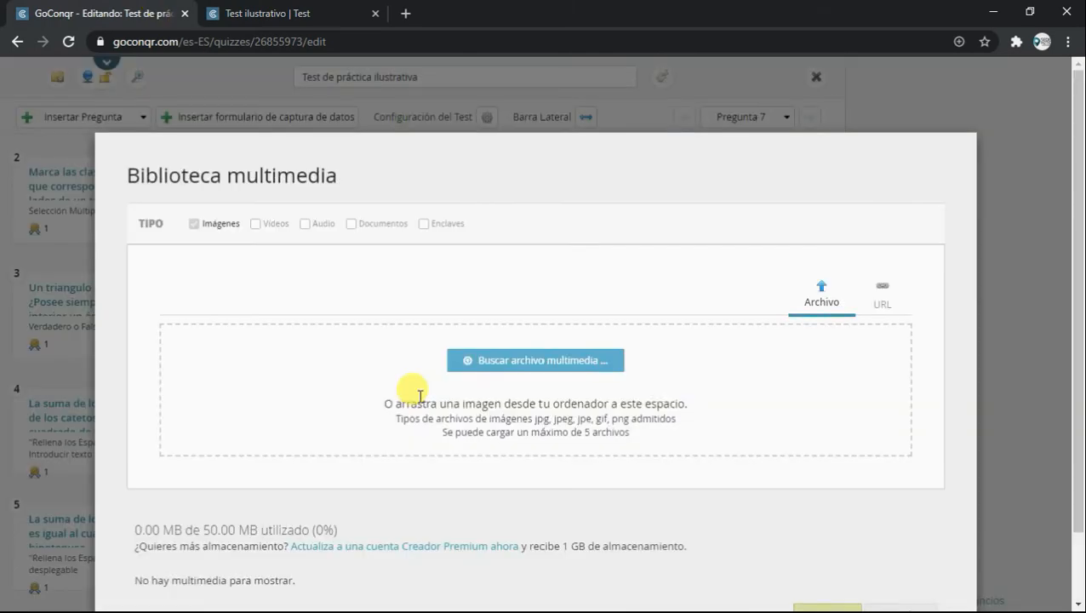
left_click(521, 363)
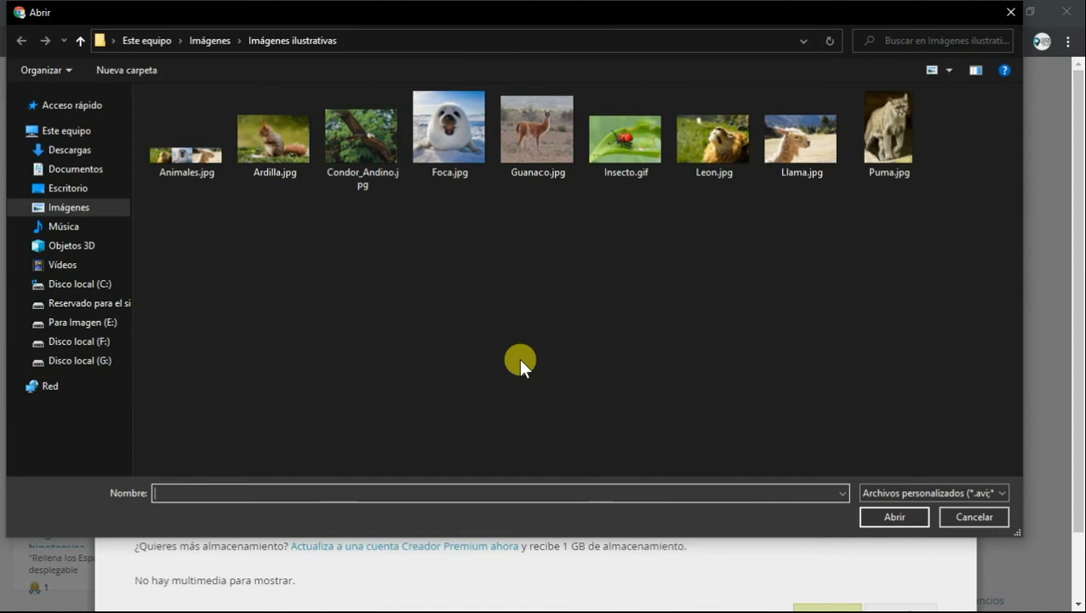
left_click(525, 127)
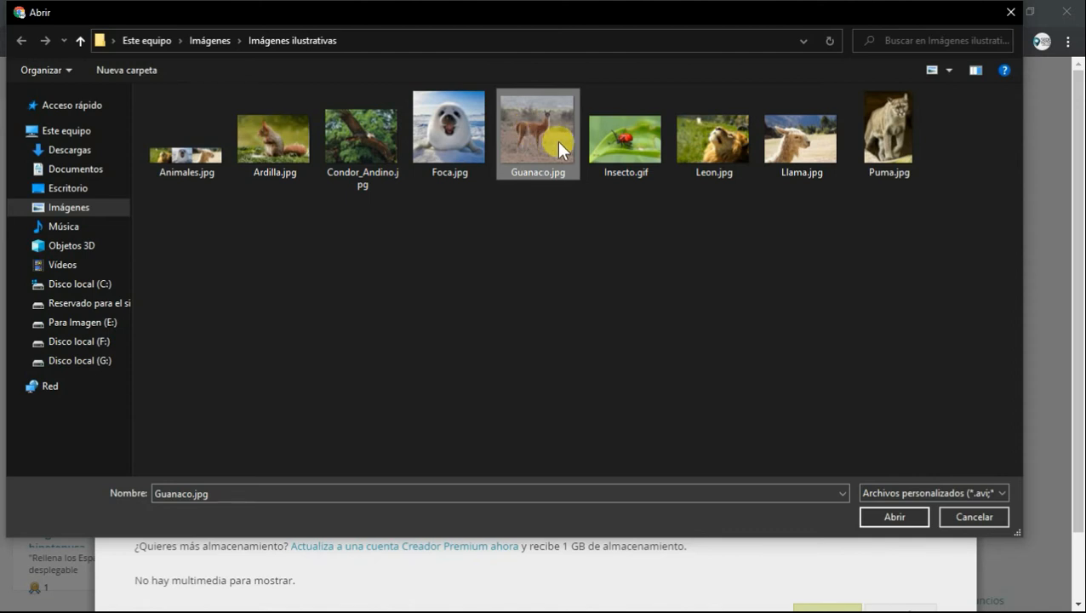
left_click(866, 512)
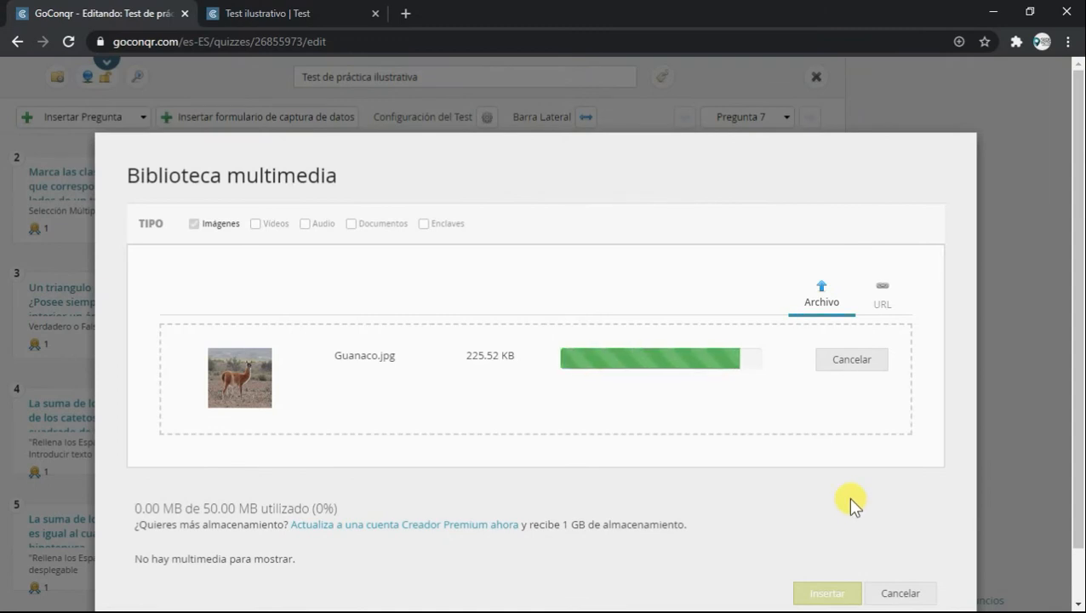
scroll(839, 482, "down", 1)
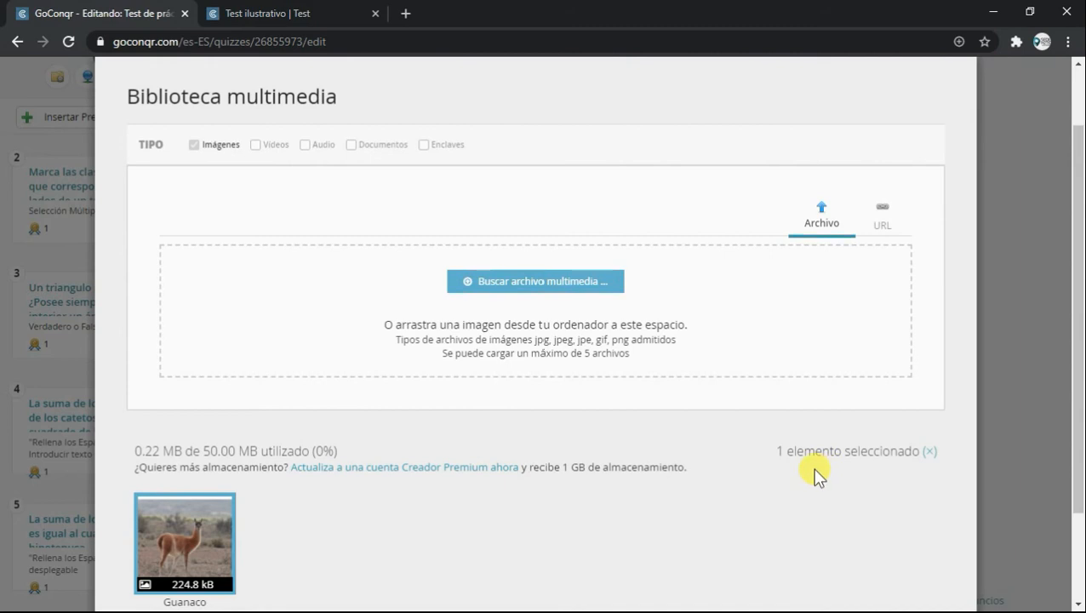
scroll(814, 475, "down", 3)
left_click(819, 546)
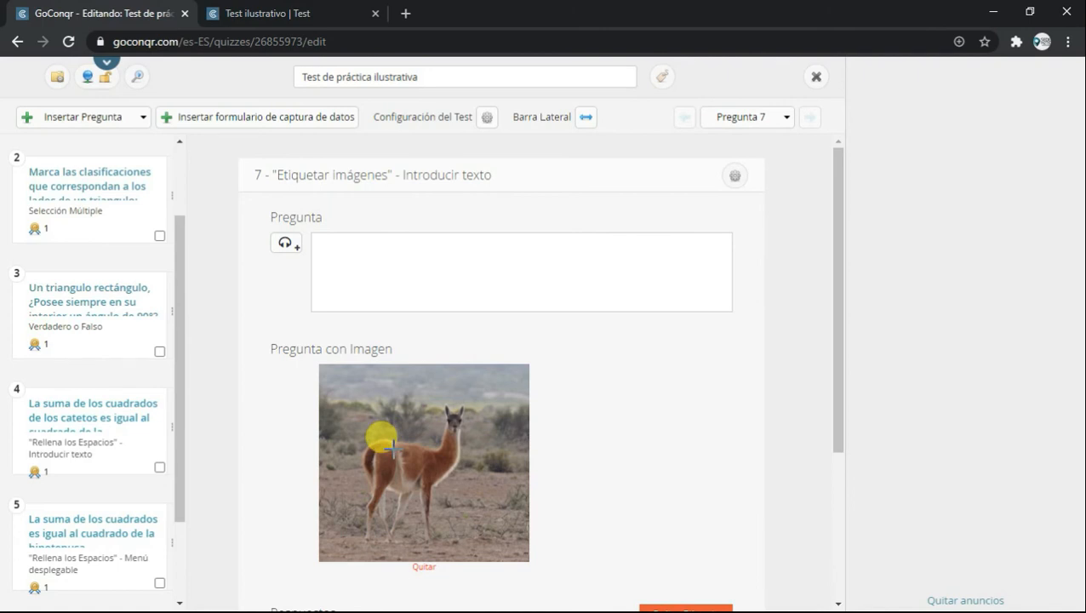
Enter "Etiqueta las partes del cuerpo de este animal." as the question text and add a label on the guanaco's neck with the answer "Pelaje".
left_click(341, 258)
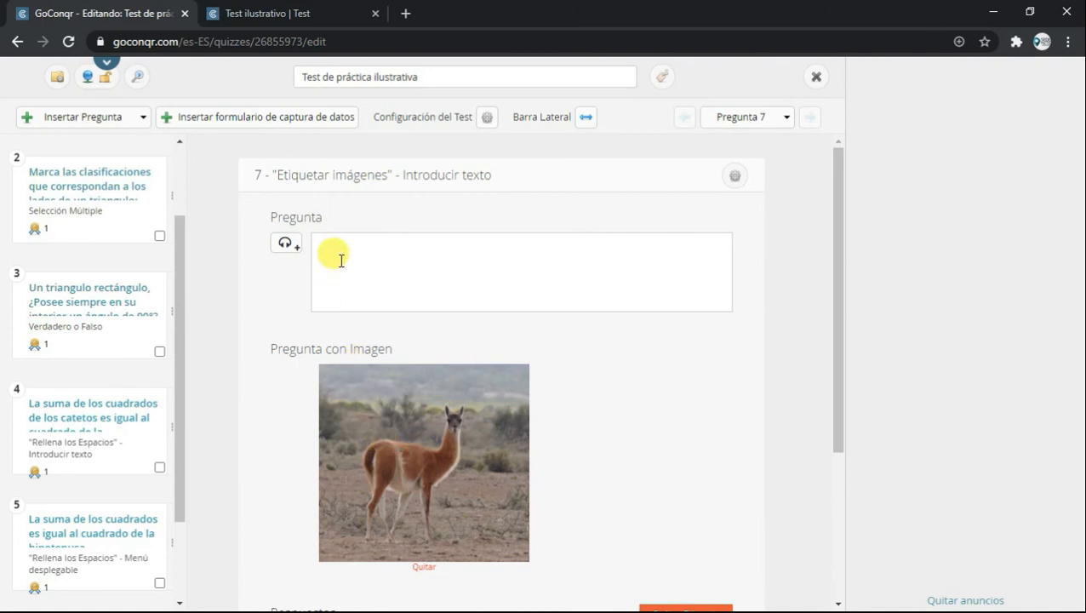
type("Etiqueta las partes del cuerpo de este animal.")
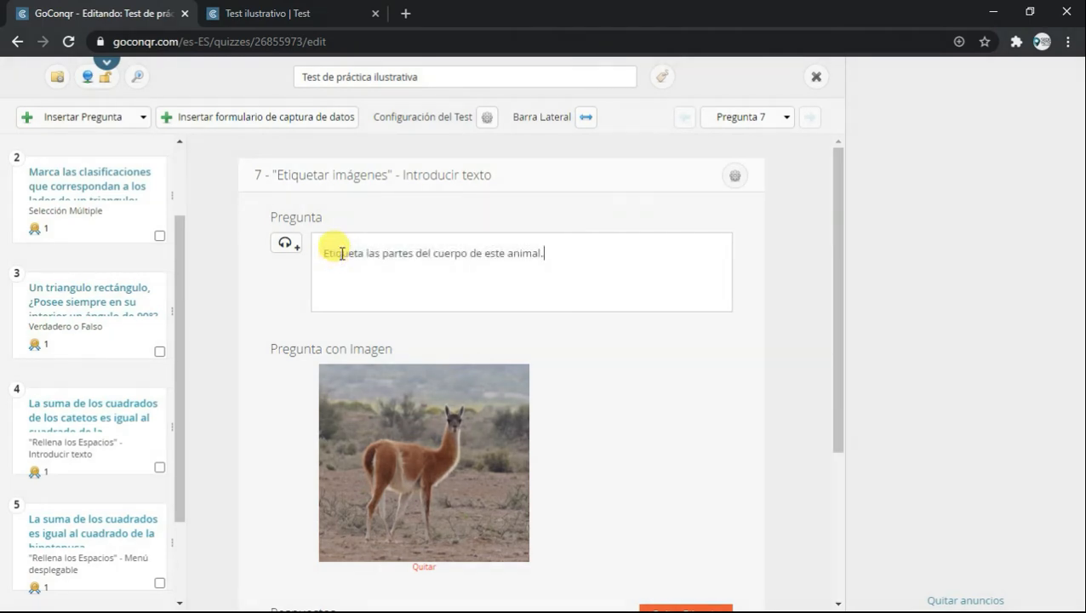
scroll(341, 253, "down", 3)
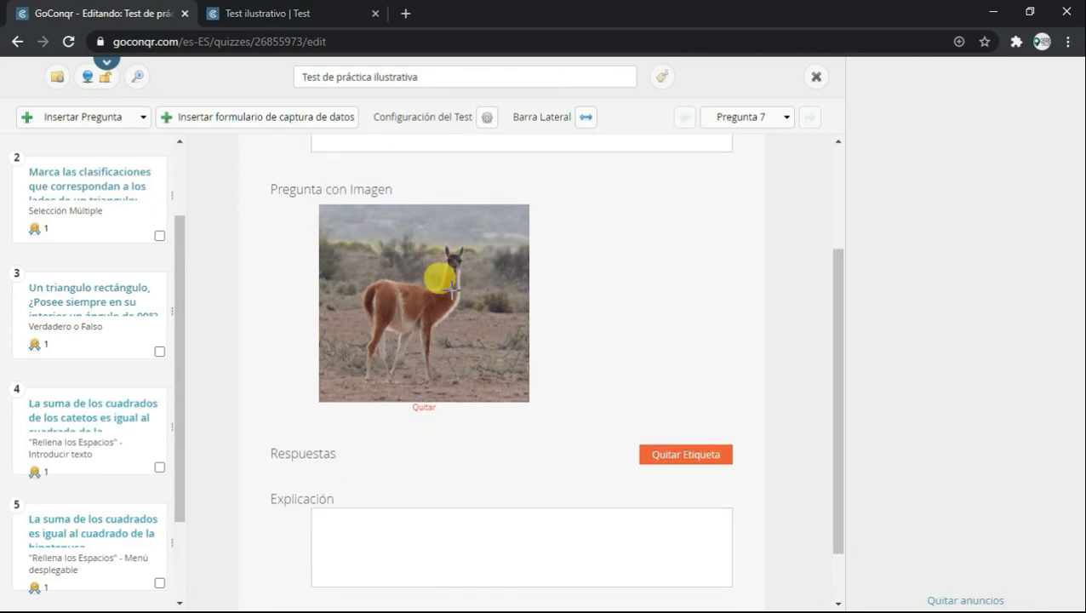
left_click(451, 292)
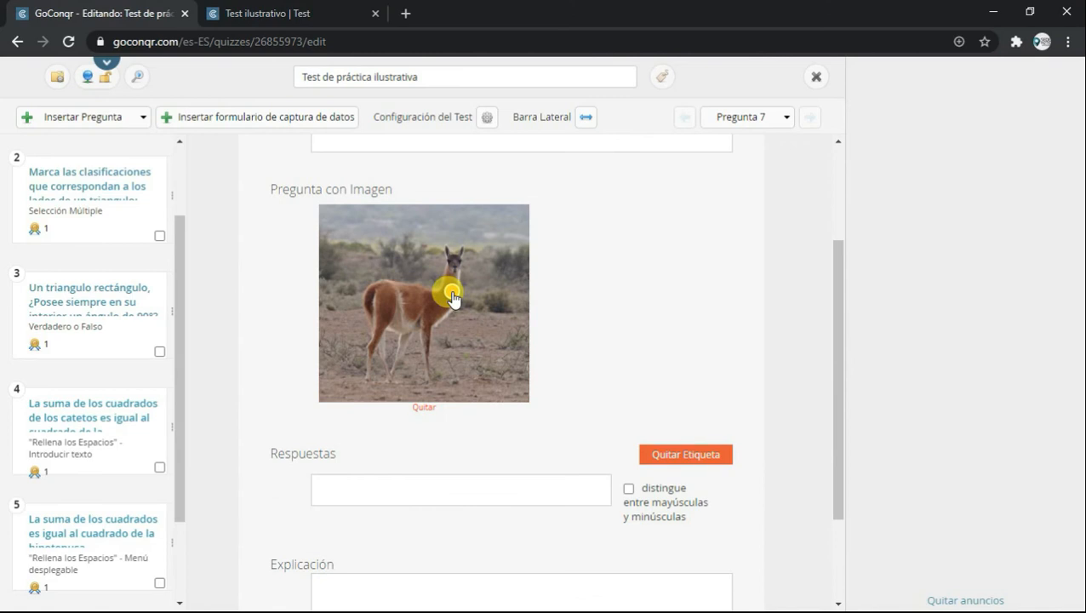
scroll(451, 296, "down", 2)
left_click(360, 352)
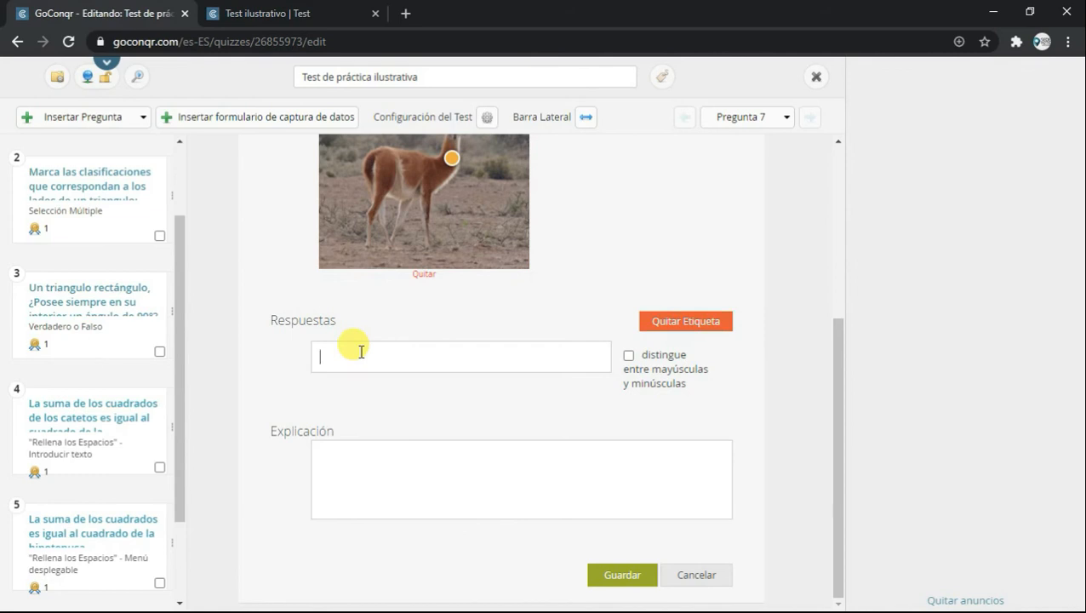
type("Pelaje")
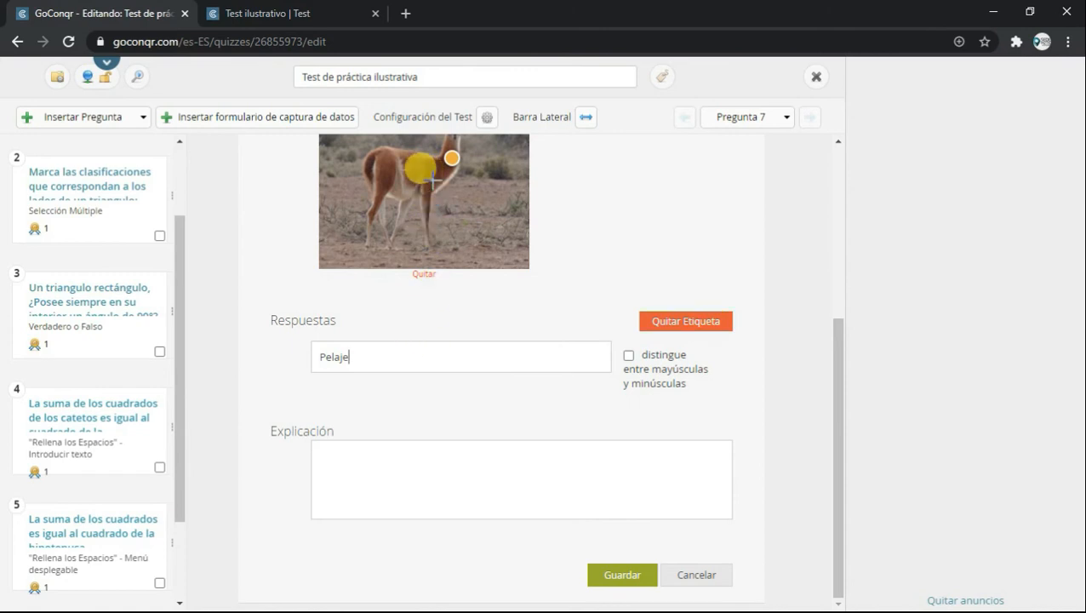
Add a second label at the guanaco's front foot with the answer "Patas" and save the seventh question.
left_click(423, 242)
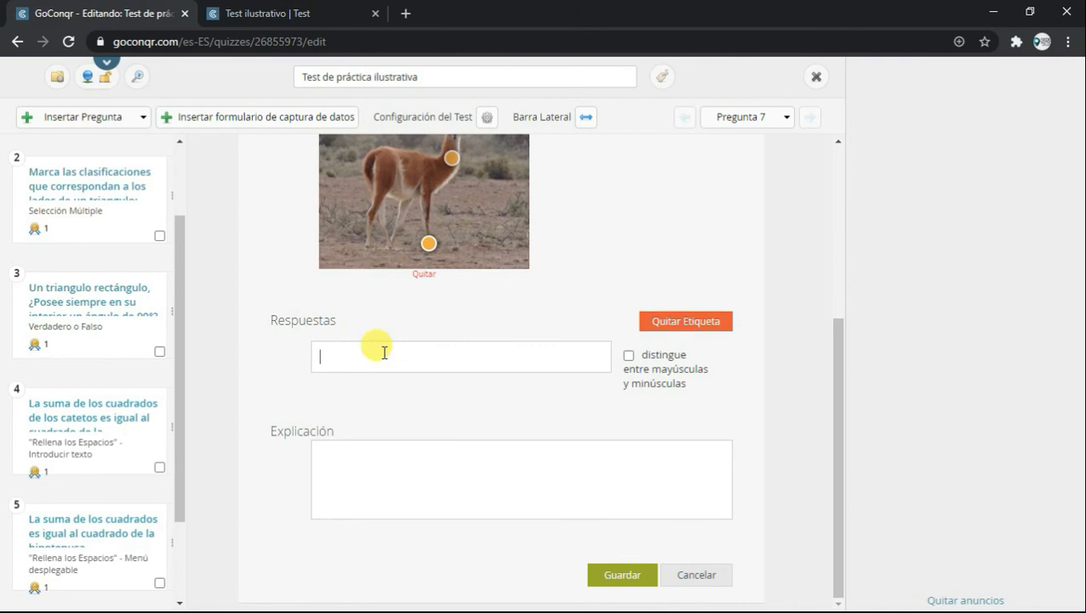
type("Patas")
scroll(383, 351, "up", 2)
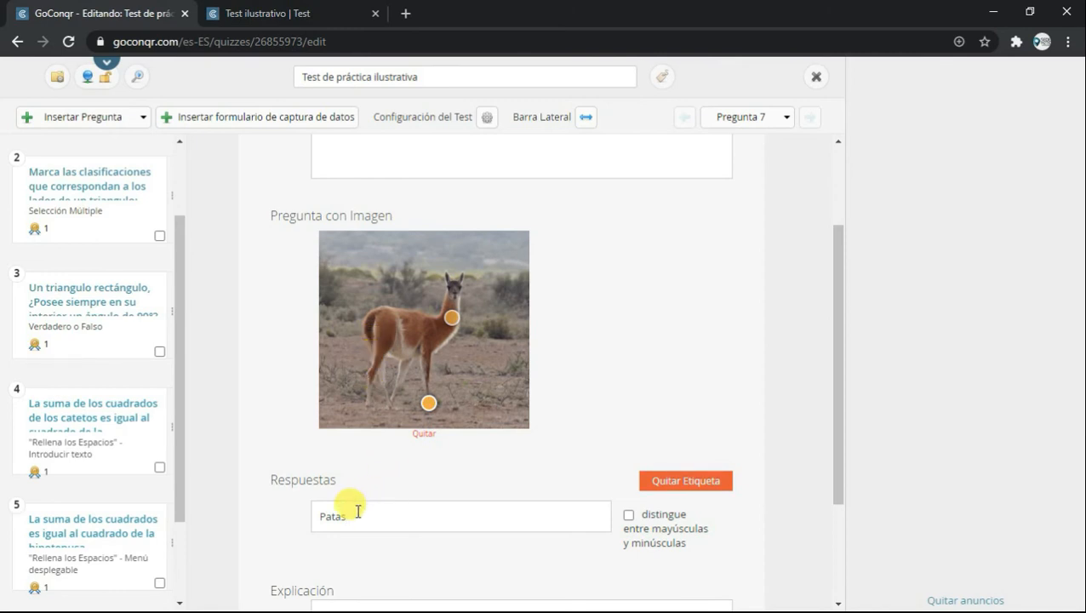
scroll(357, 509, "down", 2)
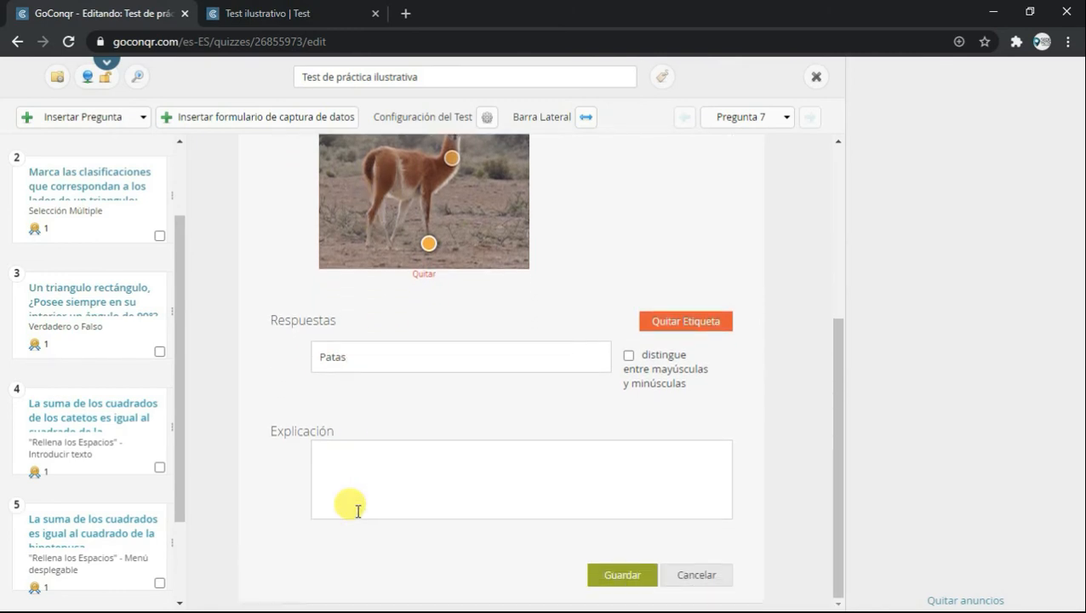
left_click(622, 575)
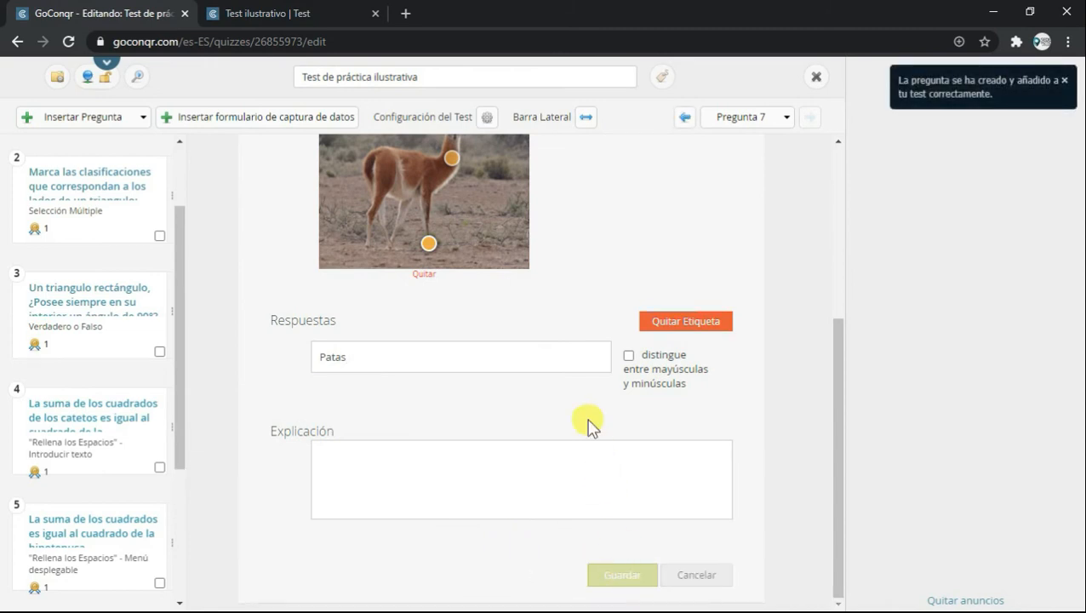
Insert an eighth question of the image-labelling type with a dropdown menu.
scroll(468, 228, "up", 1)
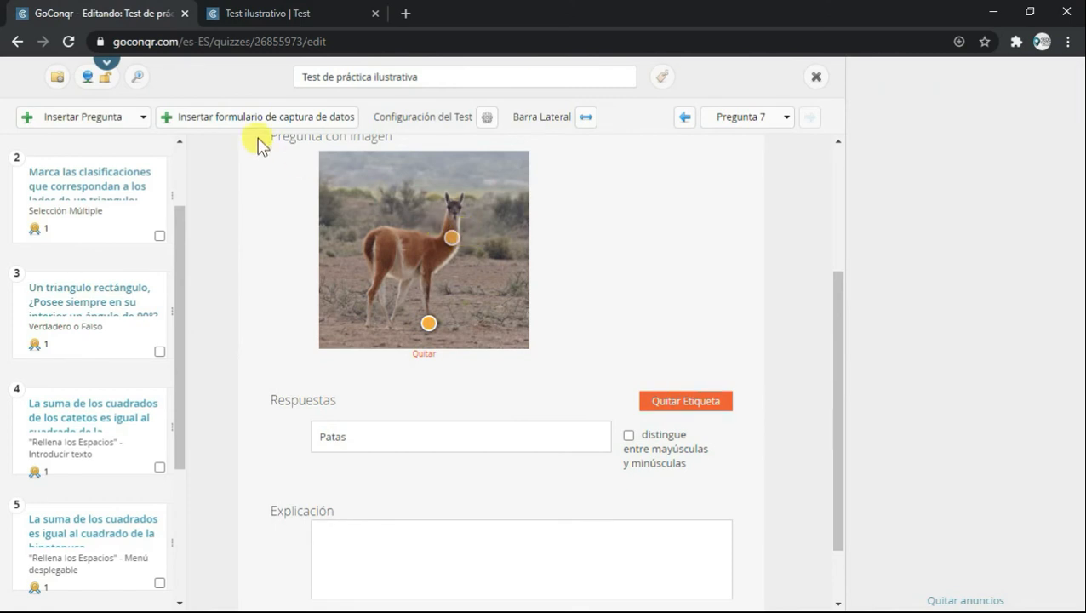
left_click(102, 116)
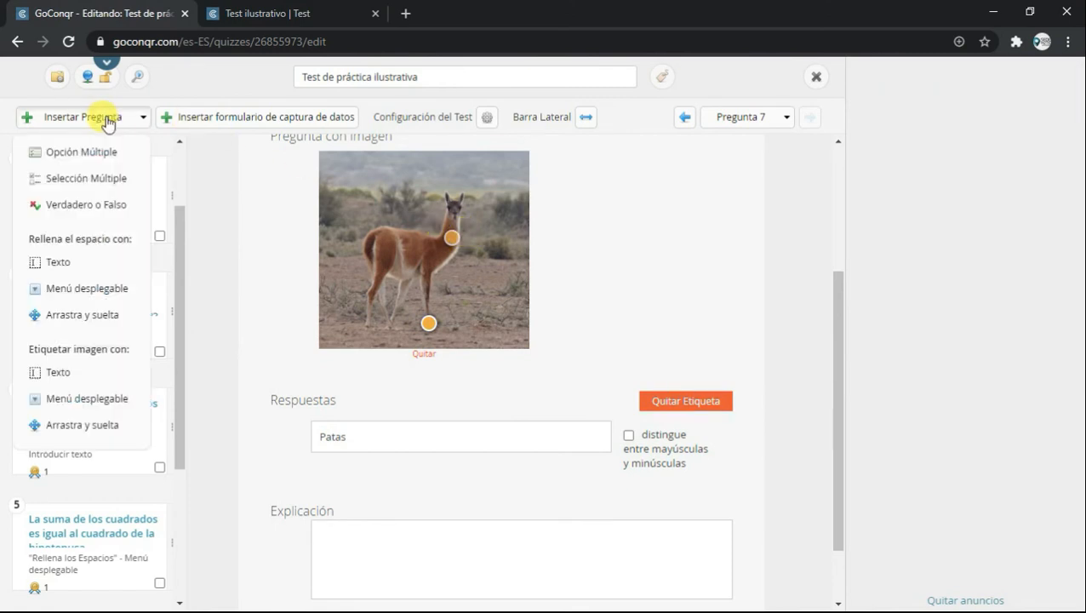
left_click(70, 400)
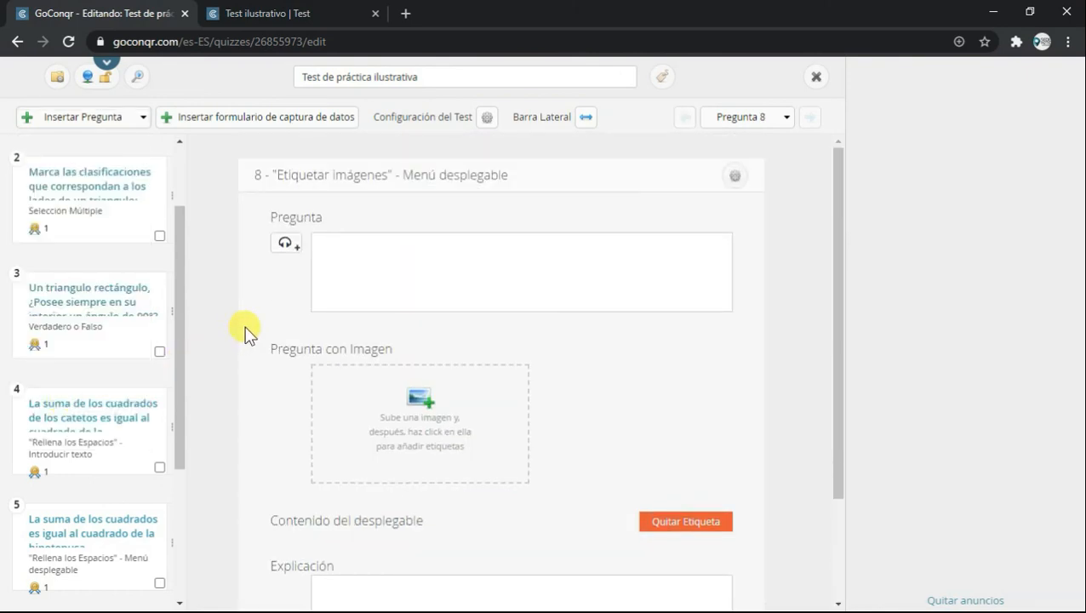
In the sample test, advance to question 5 and choose "Puma" for the label on the animal.
left_click(293, 15)
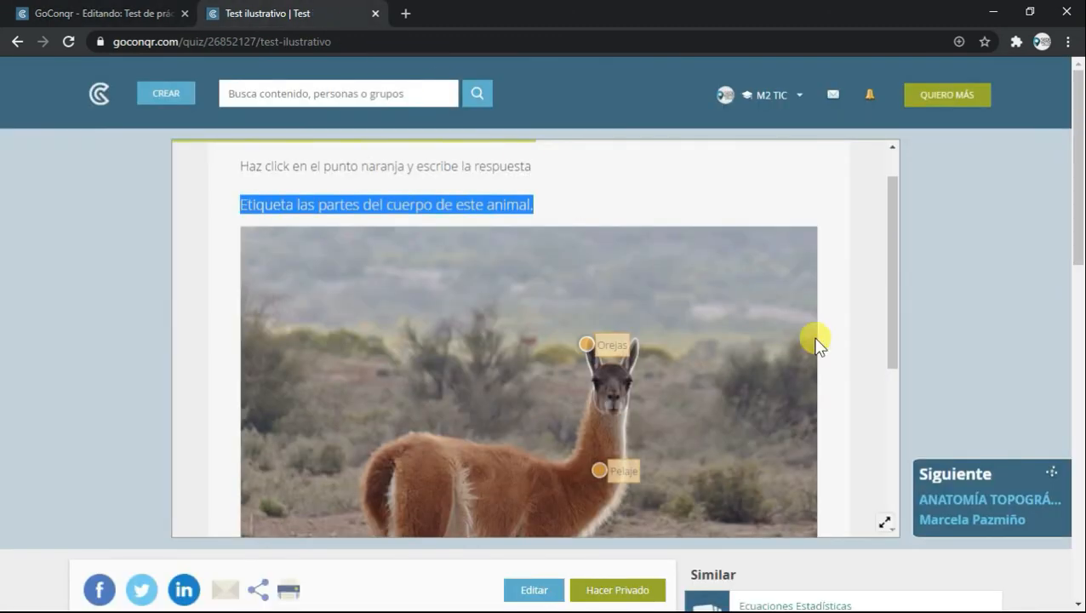
scroll(820, 340, "down", 4)
left_click(781, 492)
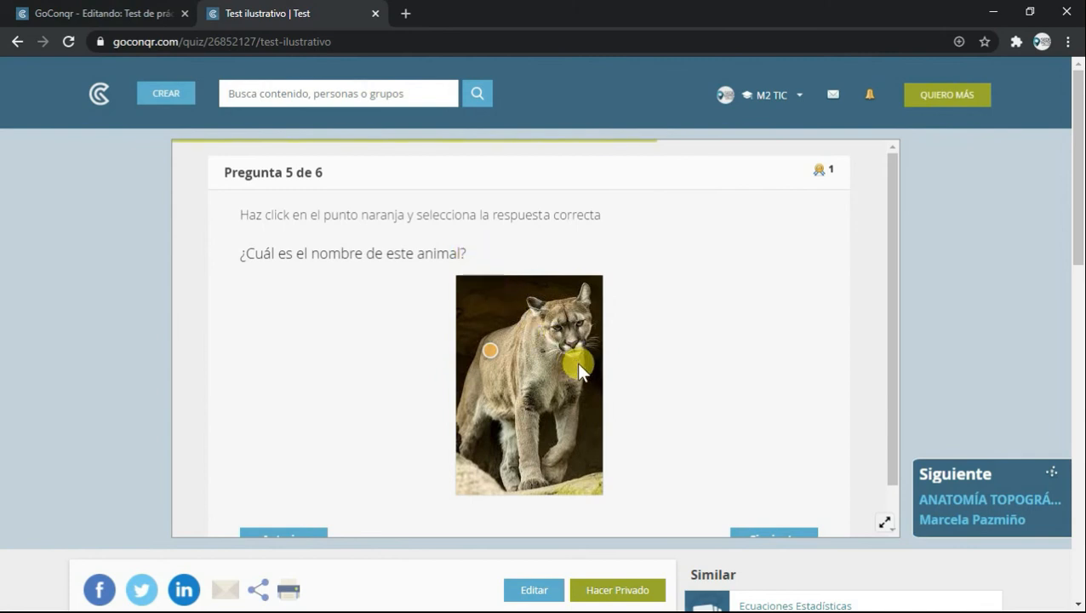
left_click(490, 356)
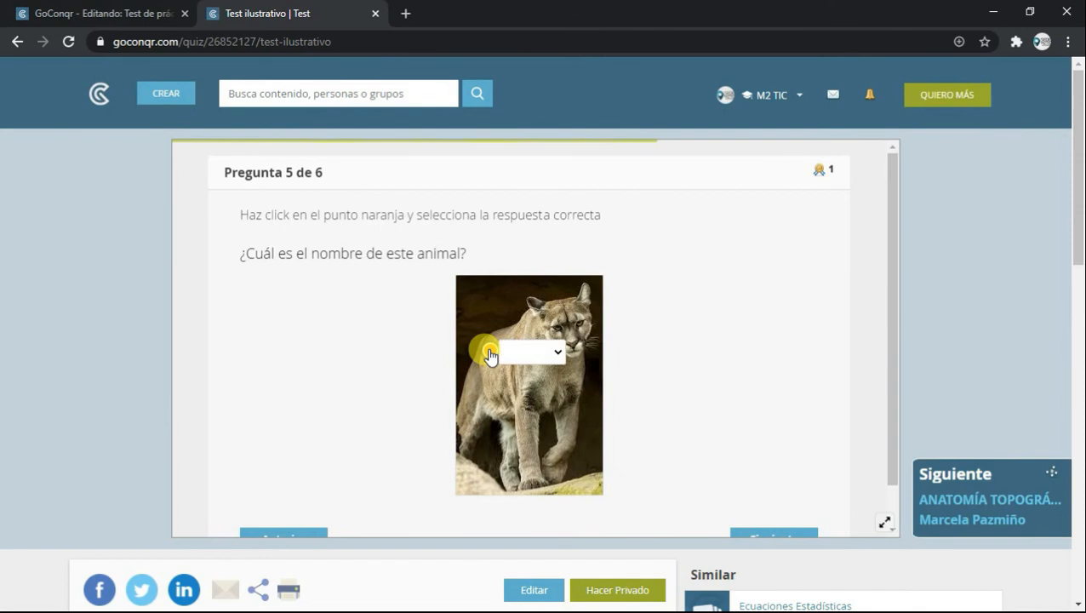
left_click(559, 352)
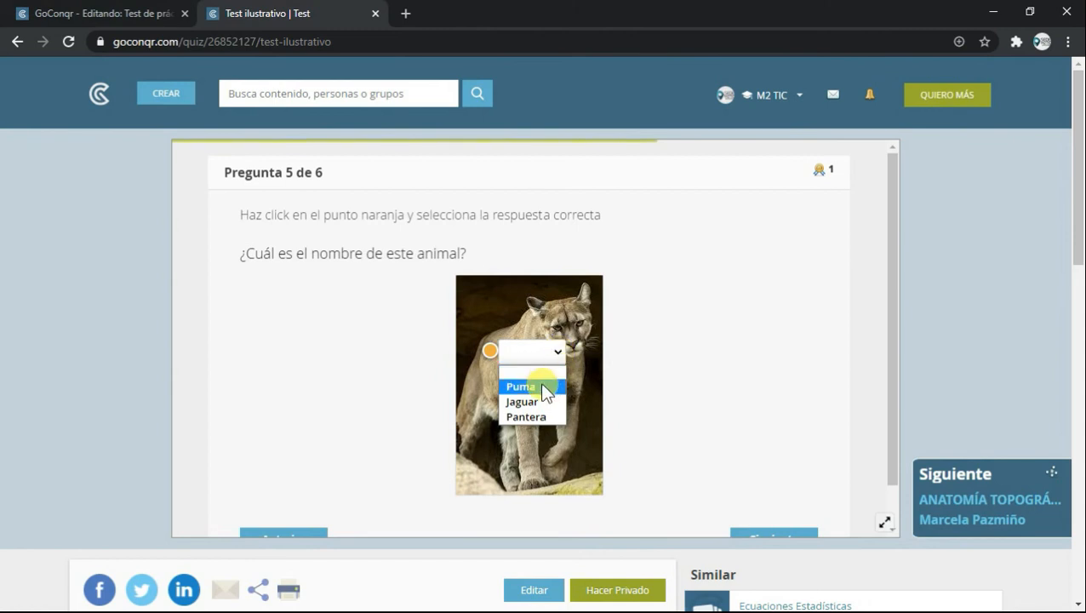
left_click(542, 387)
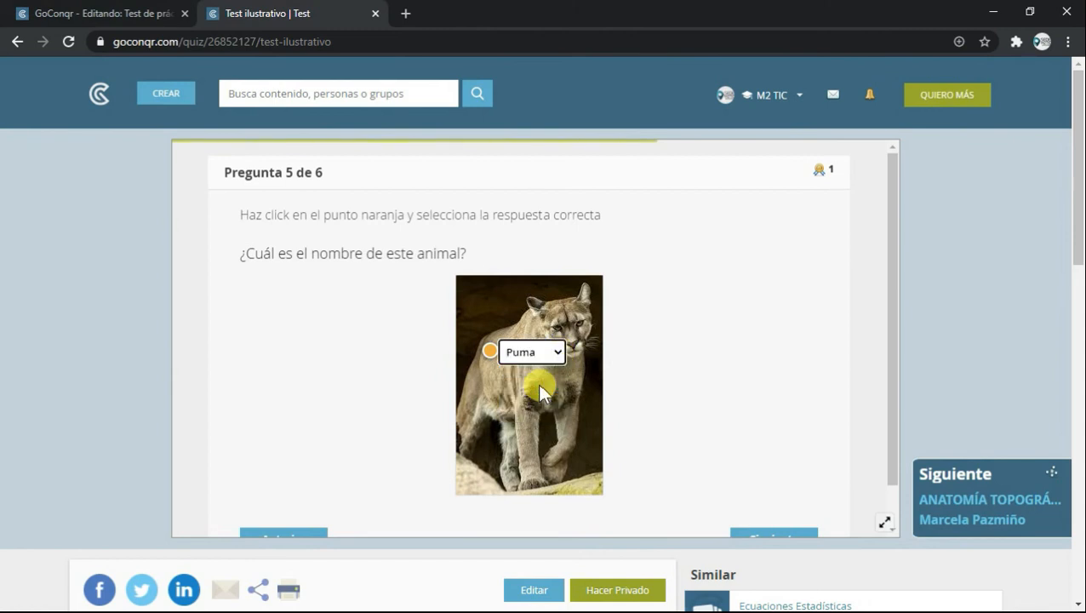
scroll(540, 392, "down", 1)
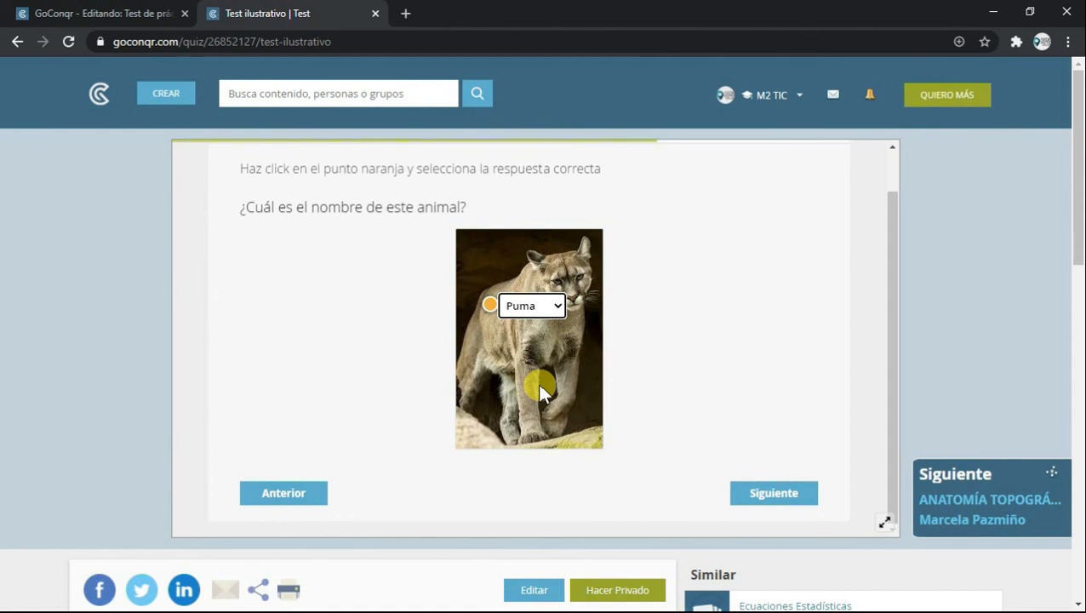
Return to the practice test editor and enter "¿Cuál es el nombre de este animal?" as the eighth question's text.
left_click(99, 15)
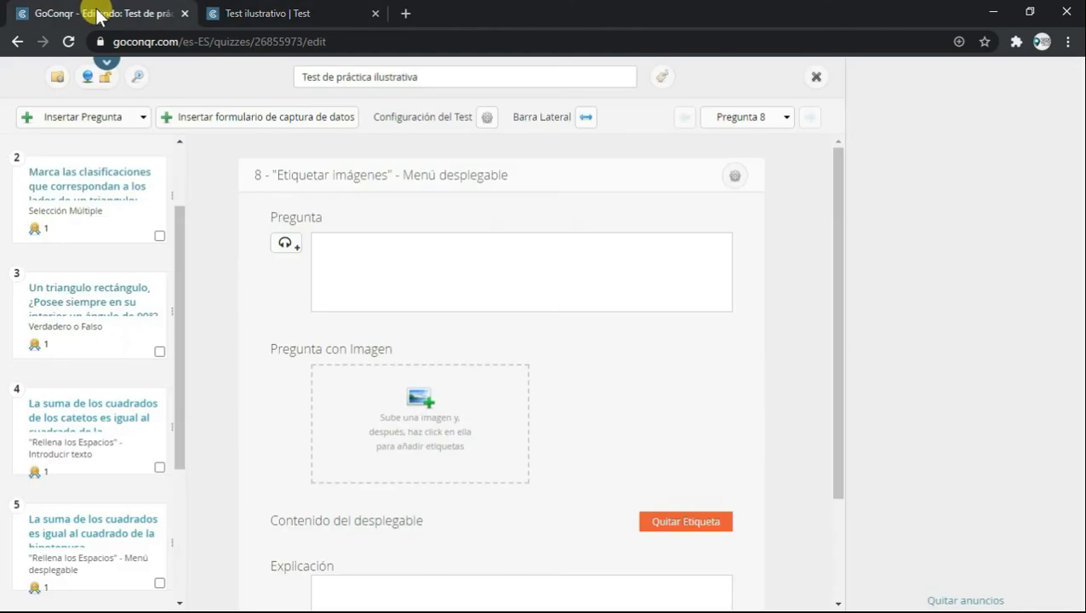
left_click(396, 241)
type("¿Cuál es el nombre de este animal?")
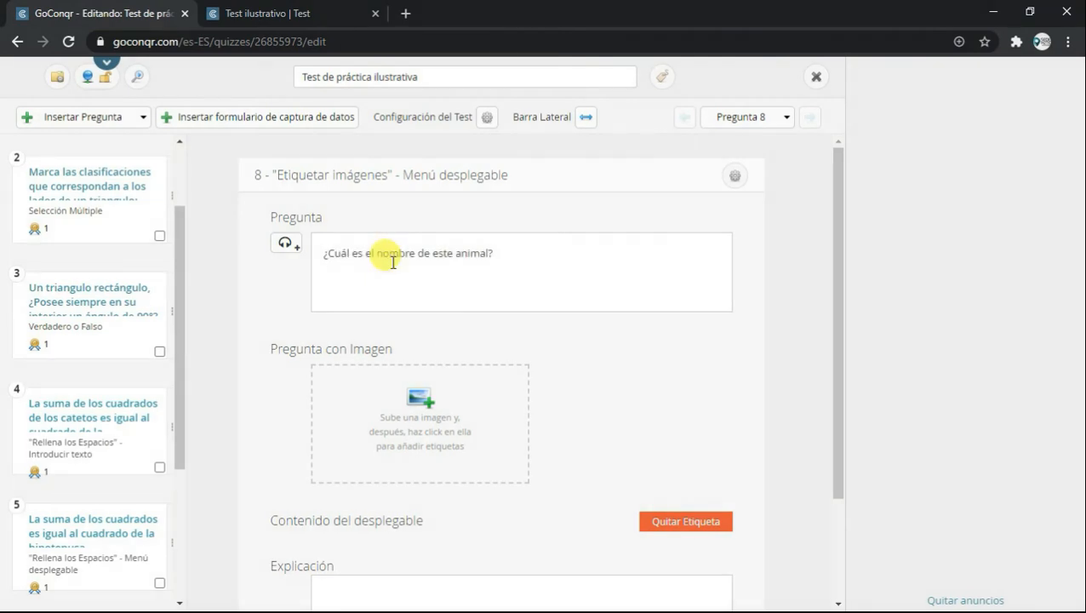
Upload Puma.jpg from the Imágenes ilustrativas folder and insert it as the eighth question's image.
left_click(420, 401)
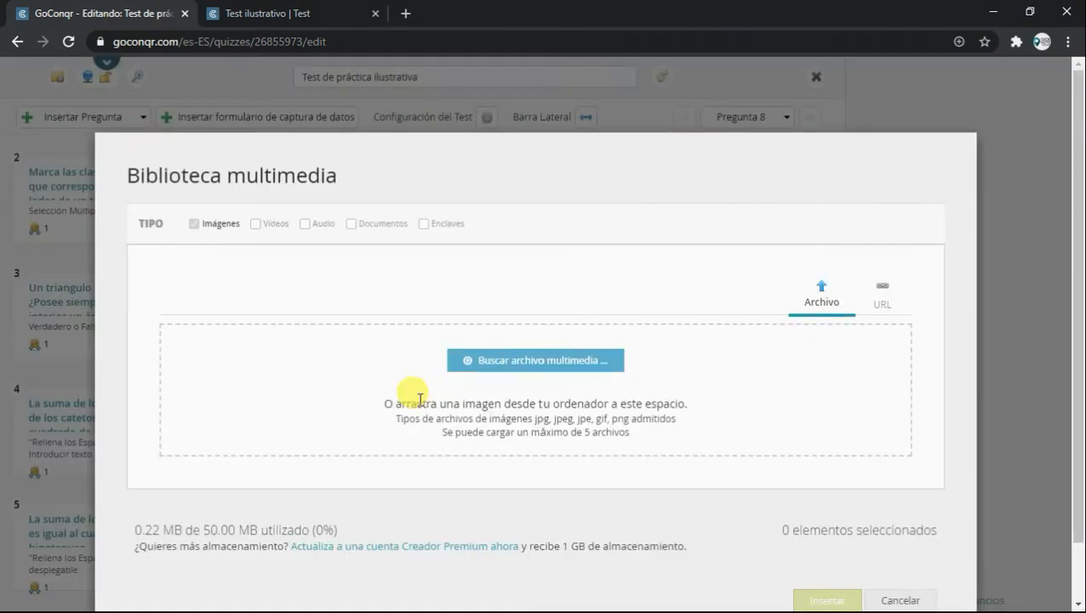
left_click(481, 375)
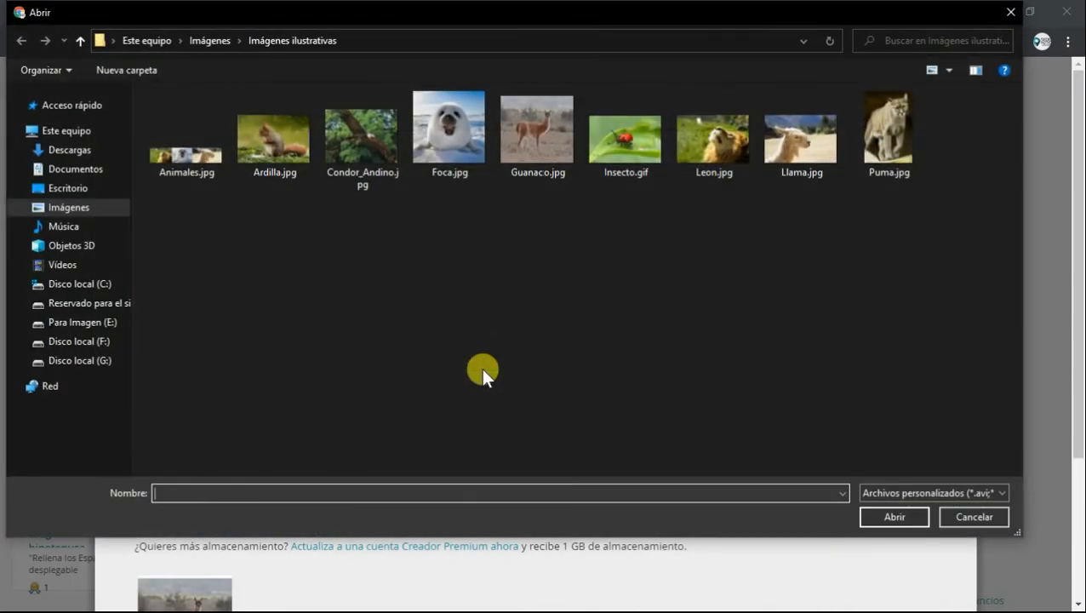
left_click(875, 122)
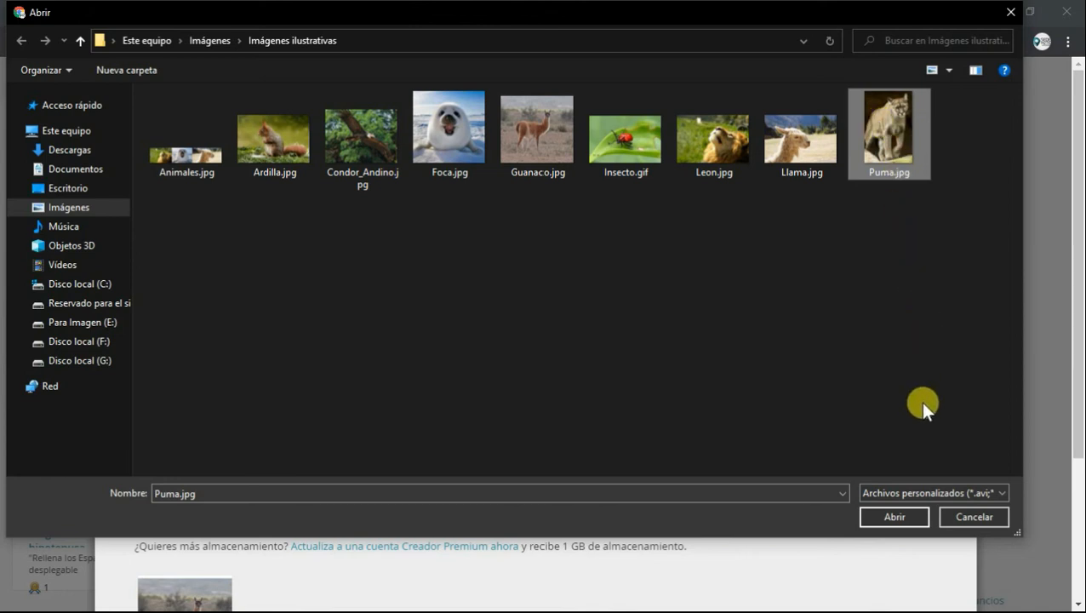
left_click(864, 517)
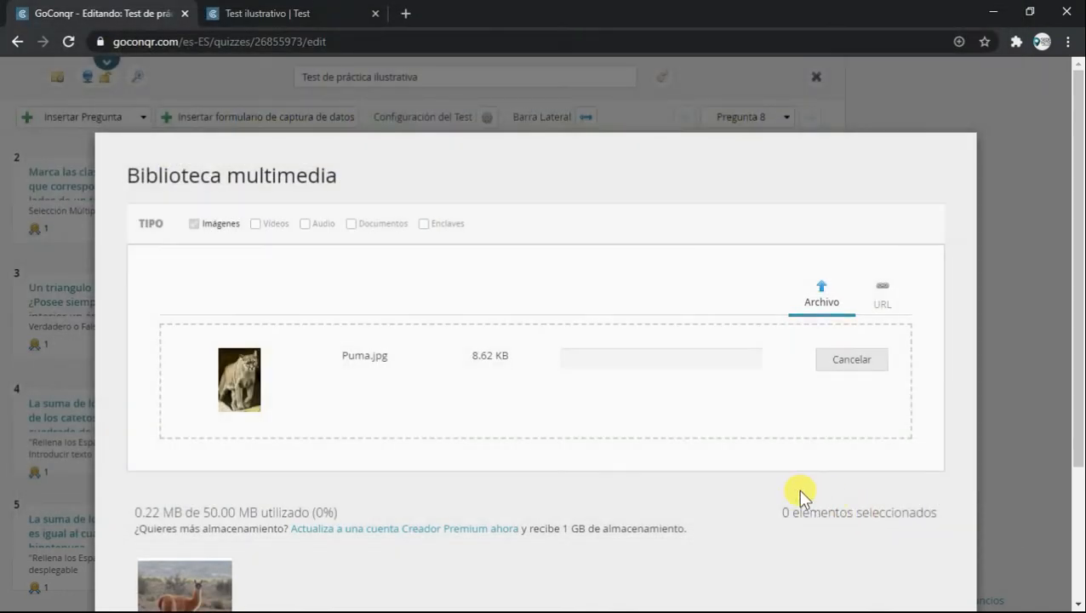
scroll(689, 438, "down", 2)
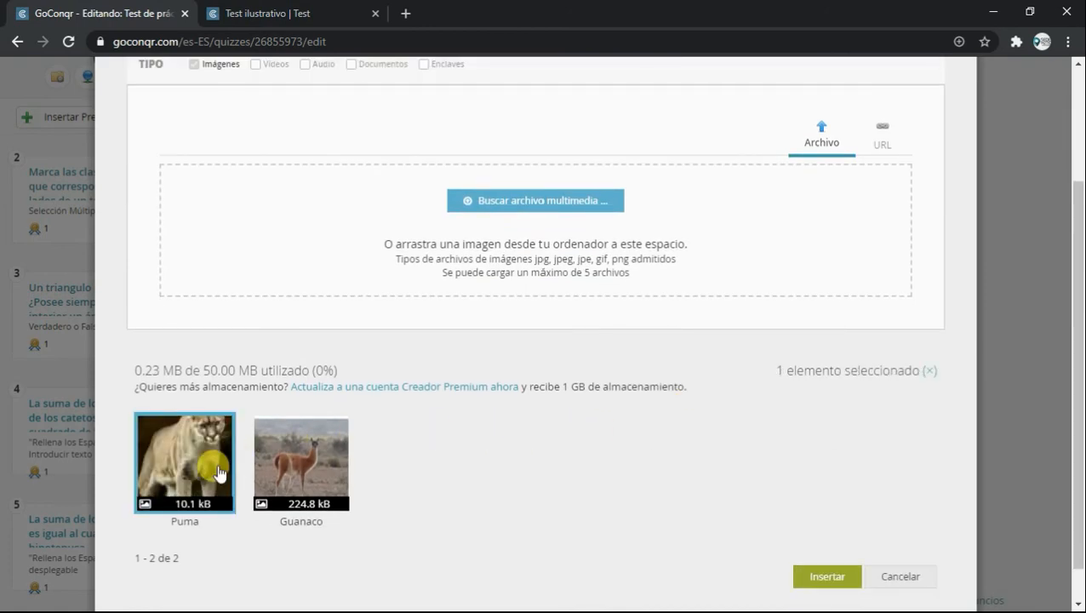
left_click(817, 576)
Add a label on the puma's back with the options "Puma", "Jaguar" and "Pantera", marking "Puma" as correct.
scroll(695, 400, "down", 2)
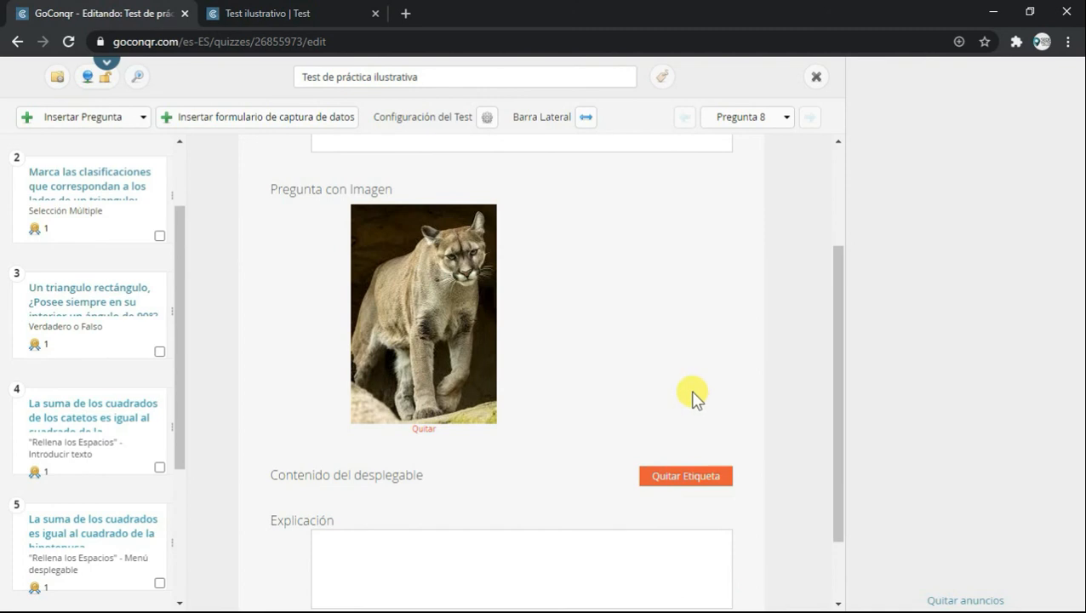
left_click(385, 282)
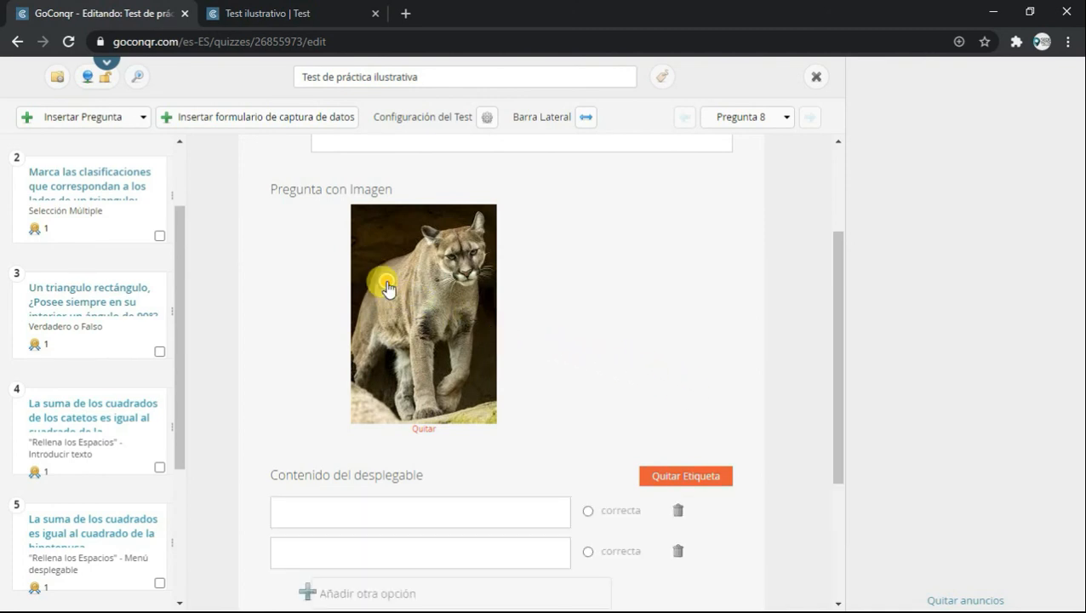
scroll(386, 281, "down", 1)
left_click(337, 438)
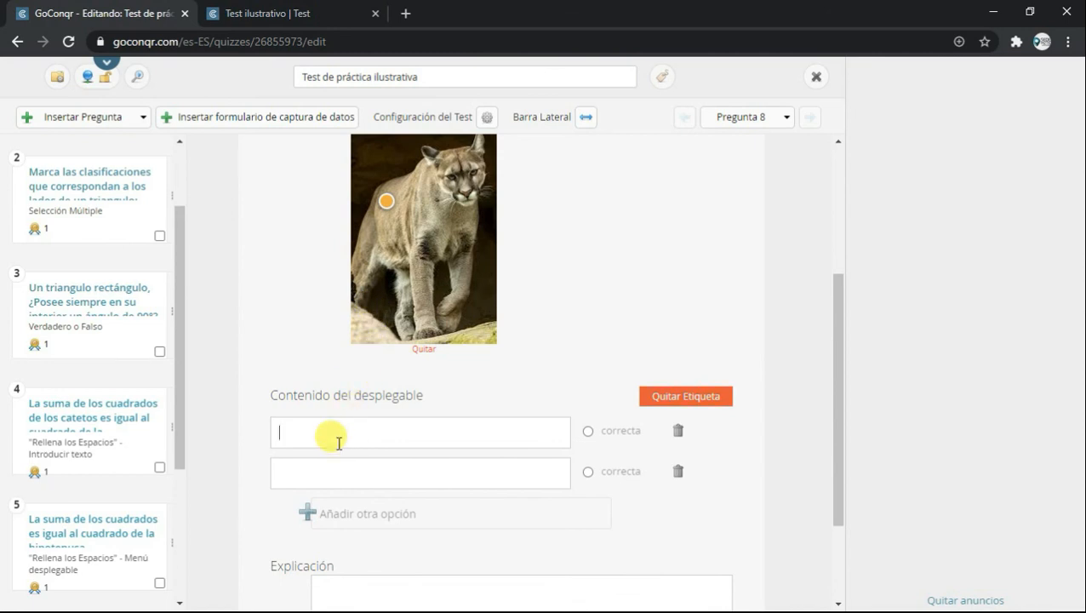
type("Puma")
type("Jaguar")
left_click(340, 513)
type("Pantera")
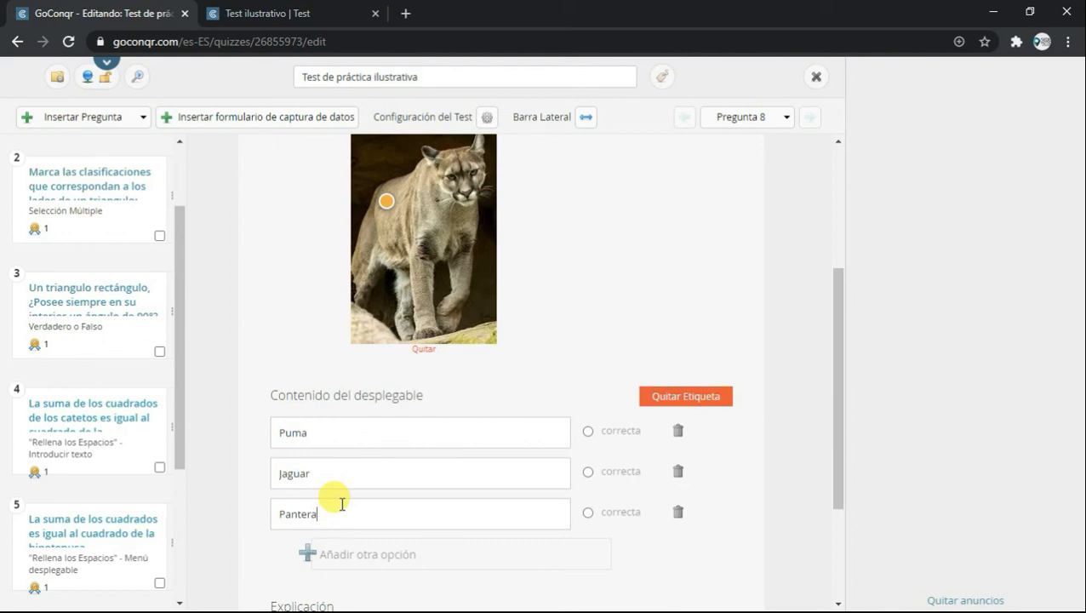
left_click(587, 430)
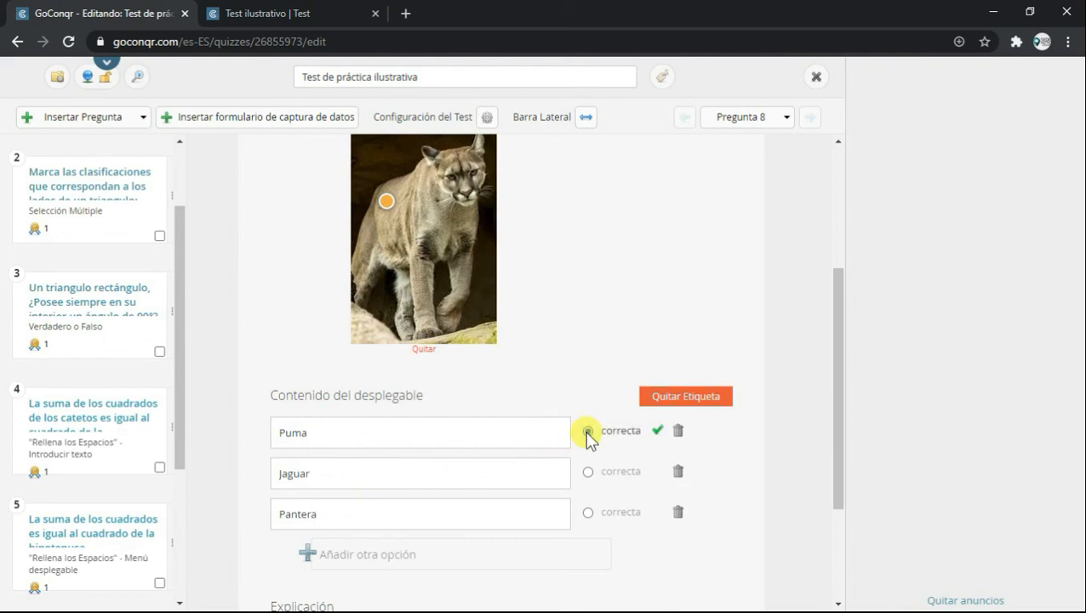
Add a second label on the puma's chest and remove that label again.
left_click(464, 224)
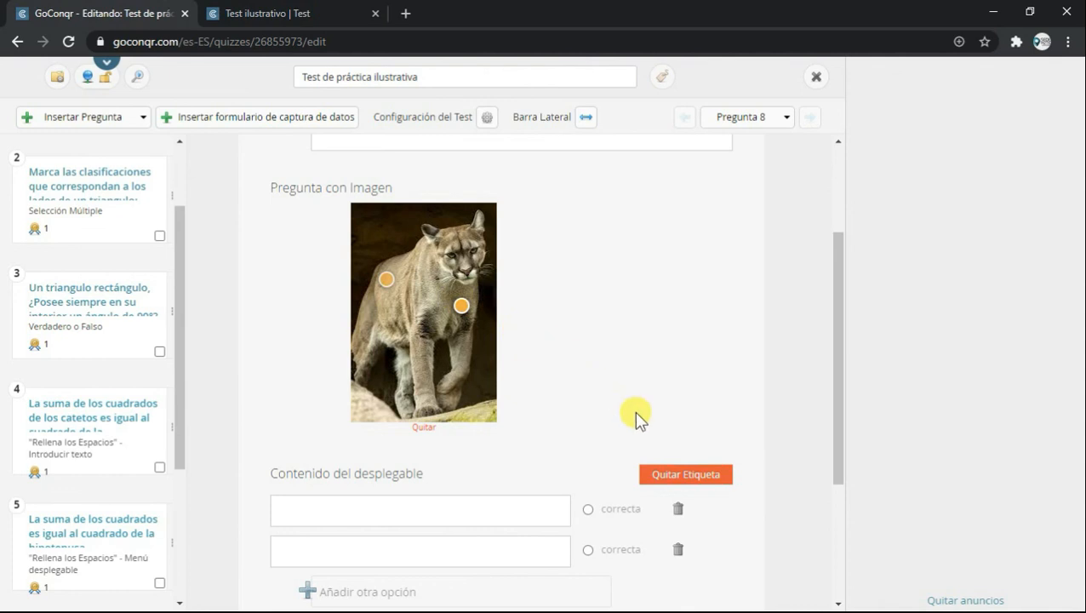
left_click(665, 483)
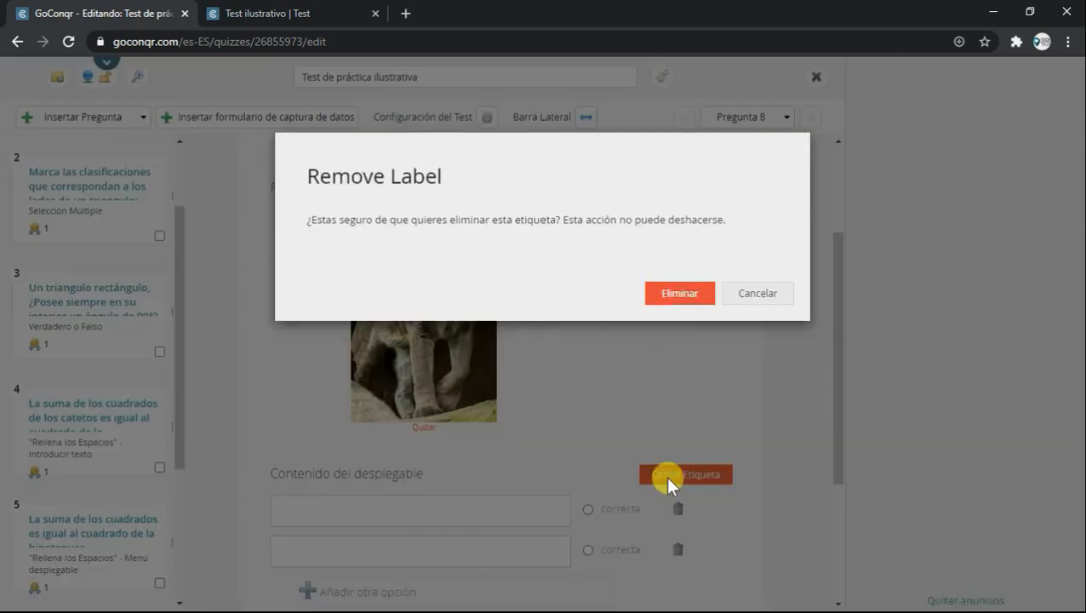
left_click(678, 294)
Save the eighth question and decline the subscription plan offer.
scroll(644, 340, "down", 1)
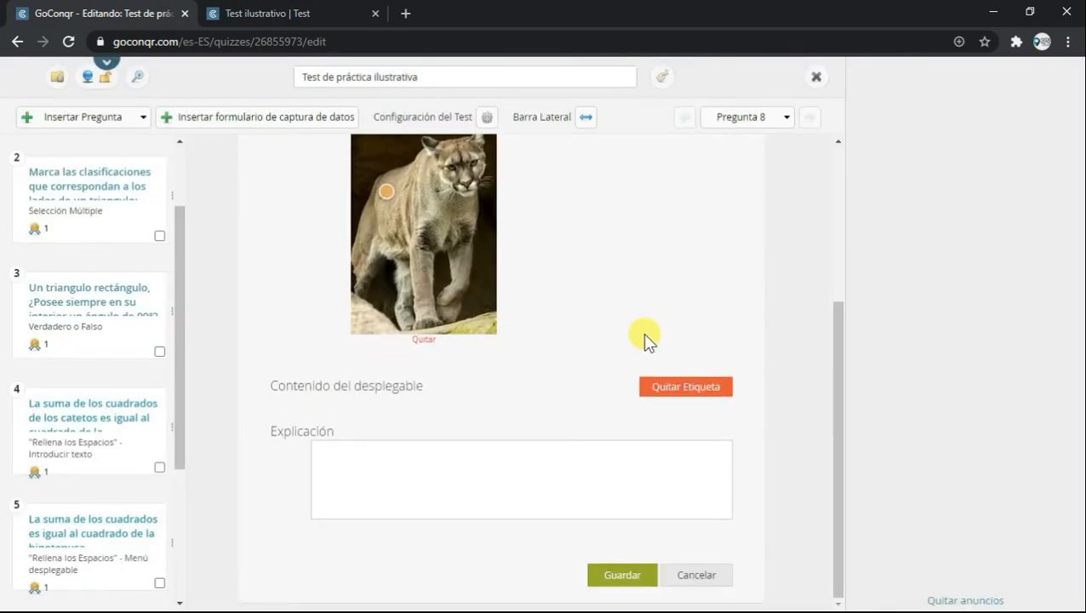
left_click(620, 574)
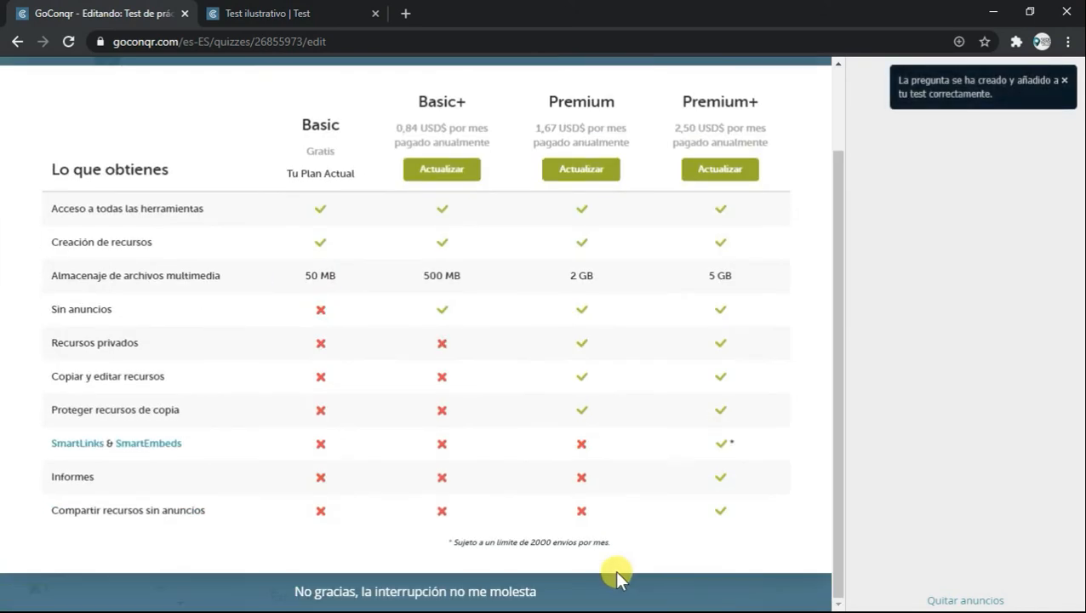
left_click(474, 591)
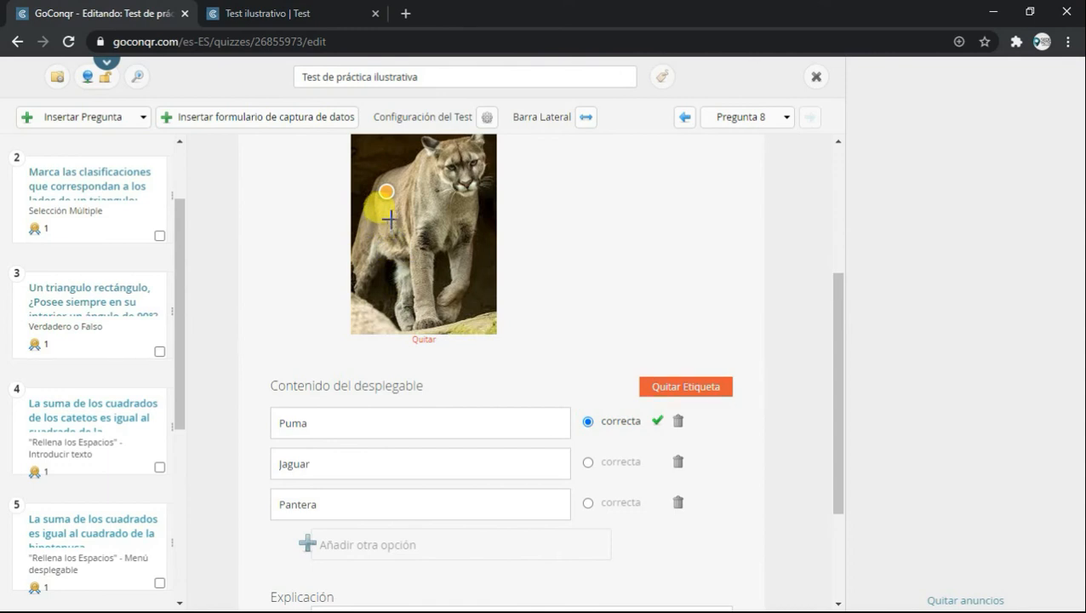
Insert a ninth question of the image-labelling type with drag-and-drop answers.
left_click(119, 124)
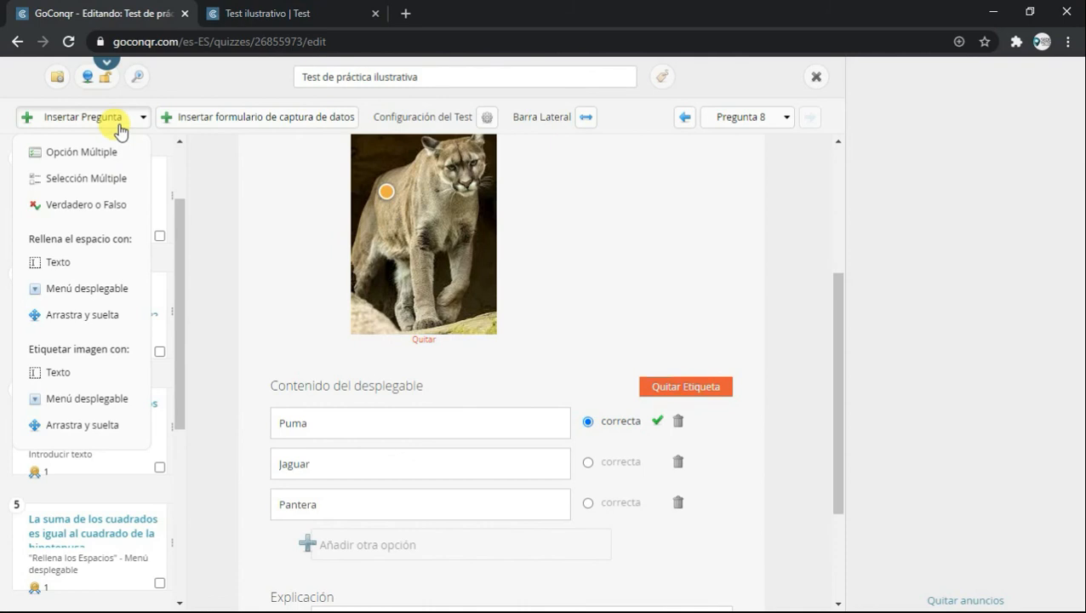
left_click(61, 428)
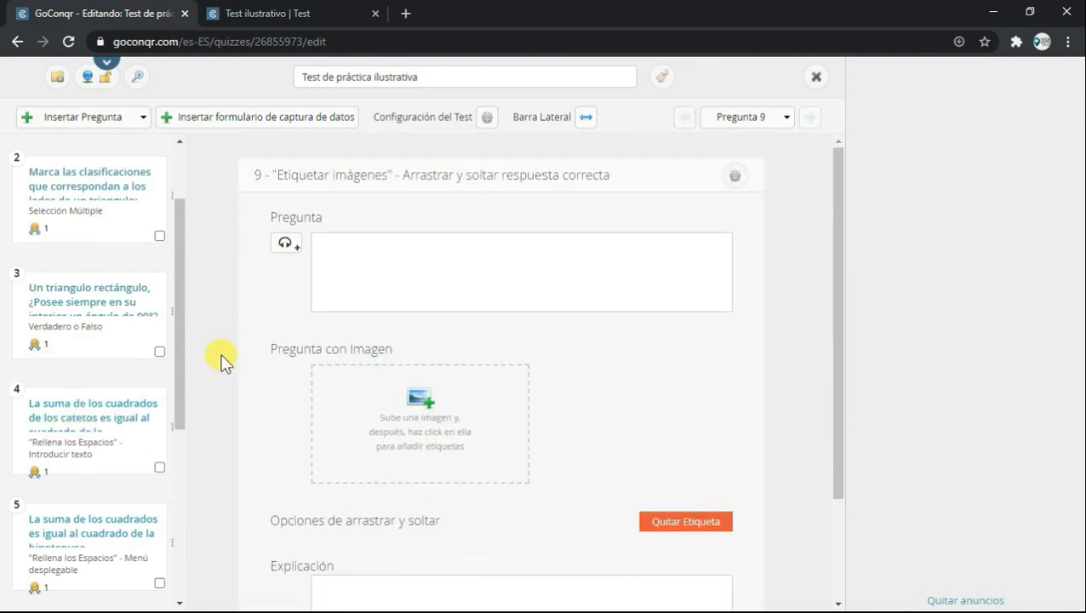
In the sample test, advance to question 6 and place the answer "Cóndor Andino" on the bird's orange point.
left_click(266, 12)
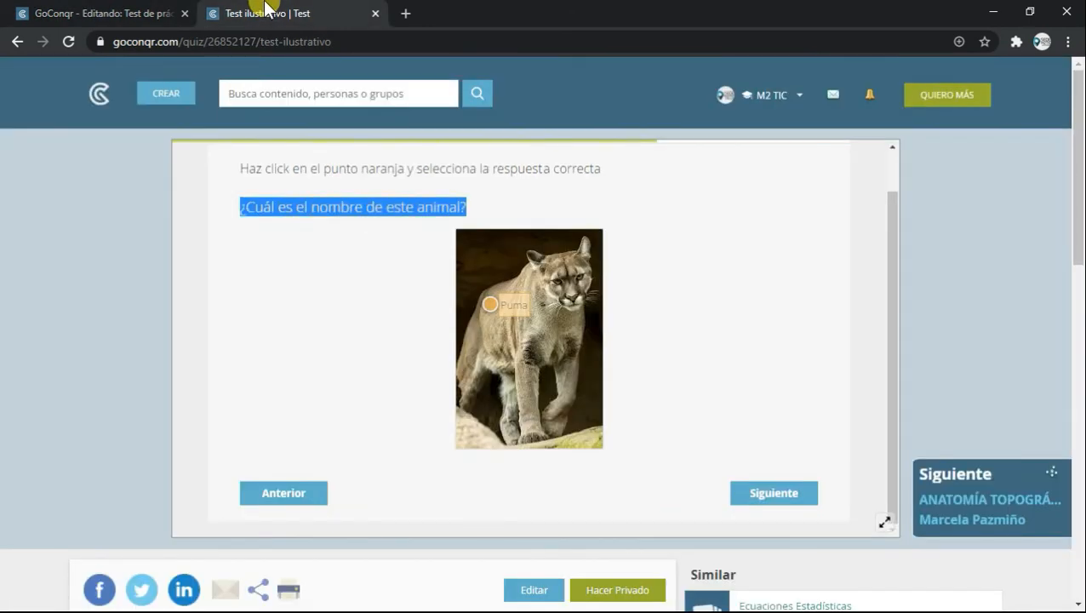
left_click(754, 490)
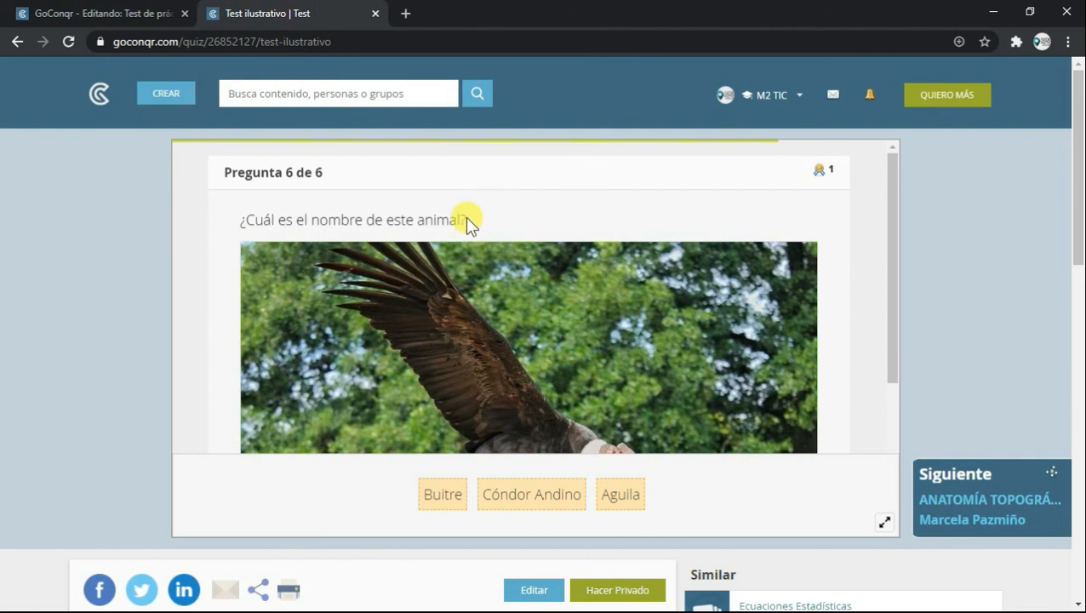
scroll(715, 315, "down", 3)
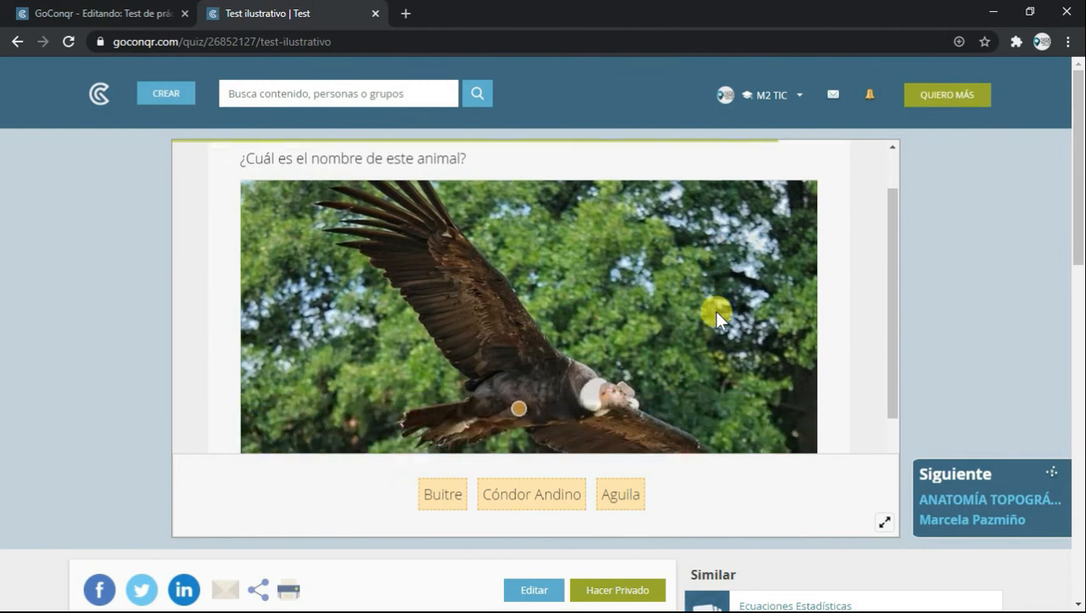
scroll(596, 349, "down", 2)
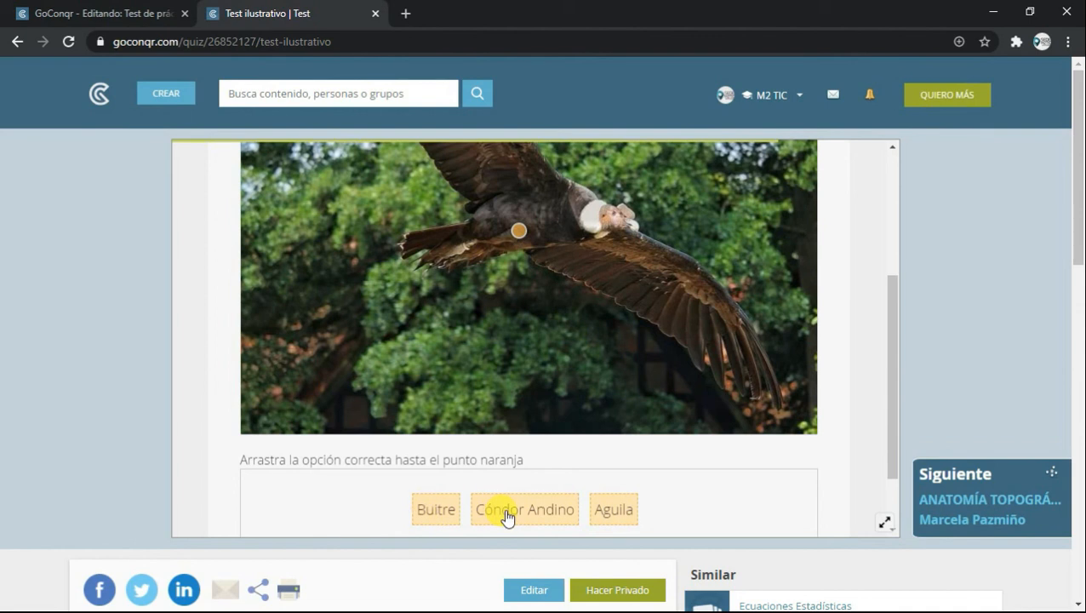
left_click_drag(507, 518, 508, 500)
left_click_drag(508, 448, 517, 238)
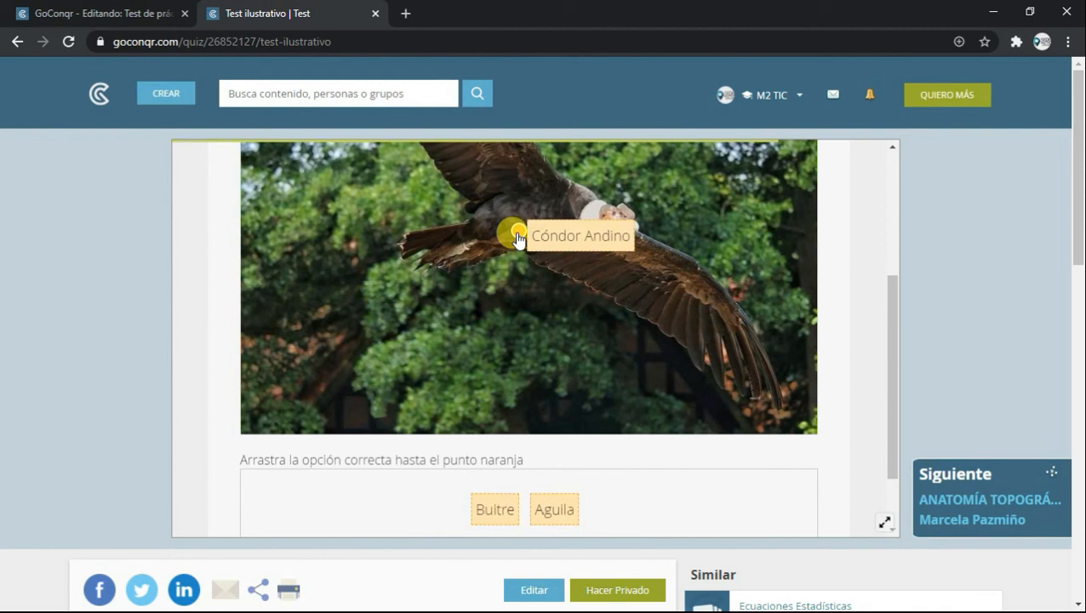
scroll(655, 310, "down", 2)
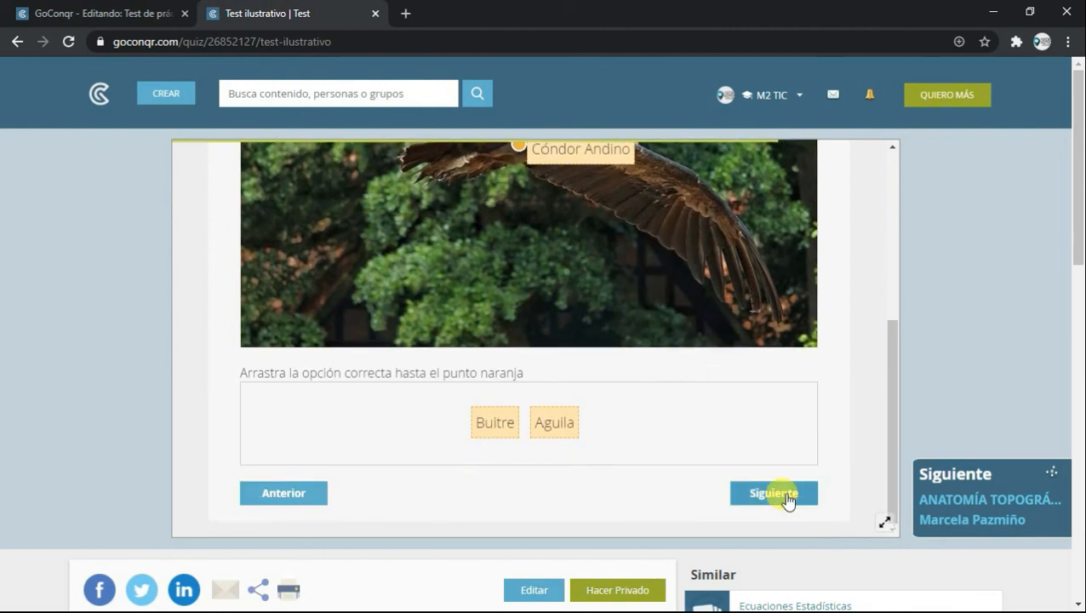
left_click(785, 493)
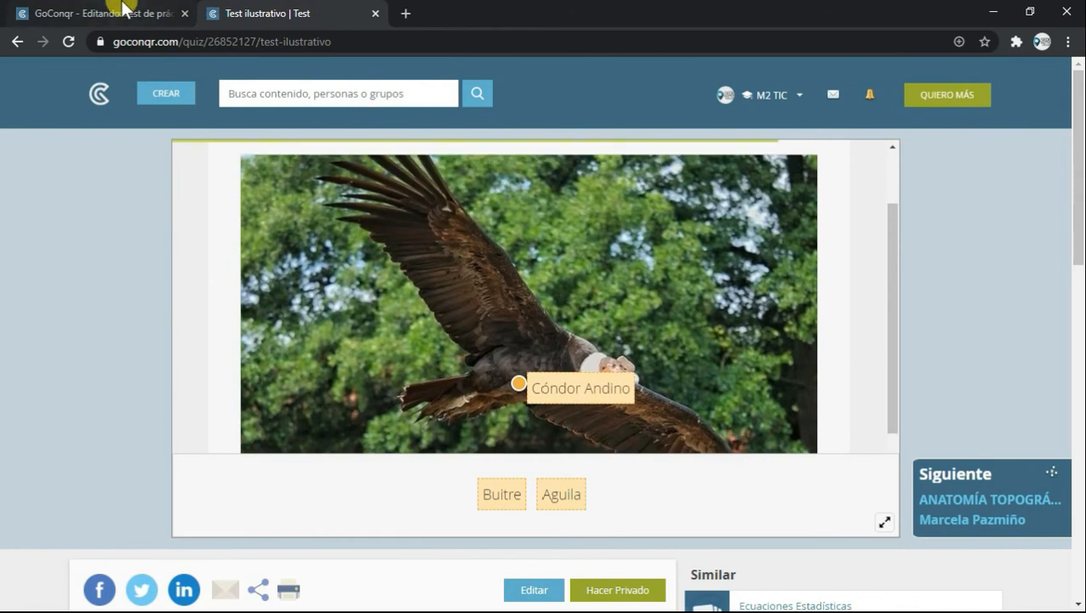
Back in the practice test, enter the question "¿Cuál es el nombre de este animal?" and insert the image Condor_Andino.jpg.
left_click(121, 13)
left_click(388, 248)
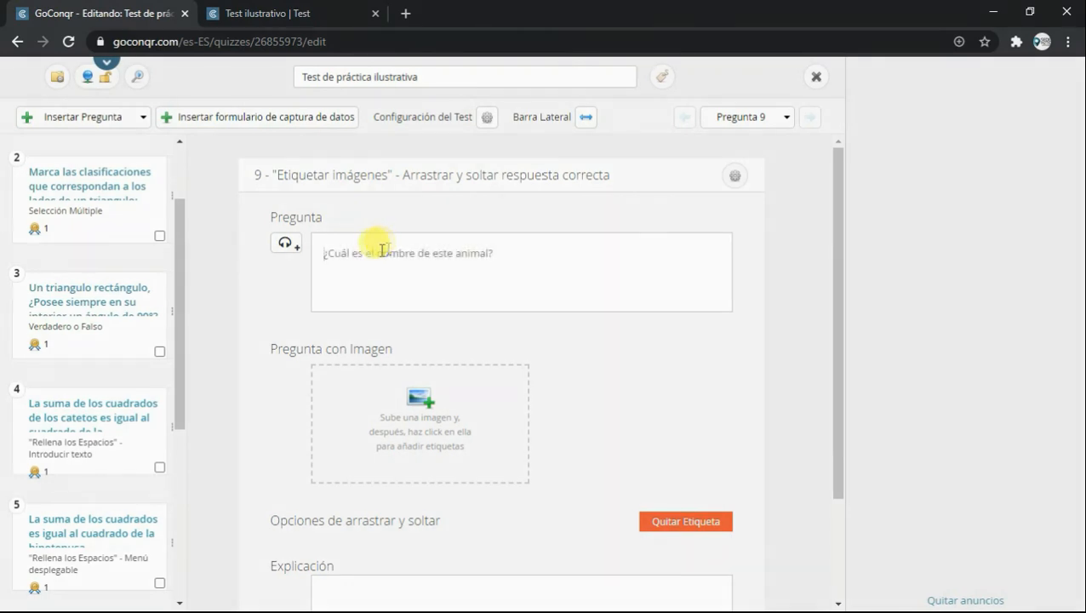
left_click(420, 394)
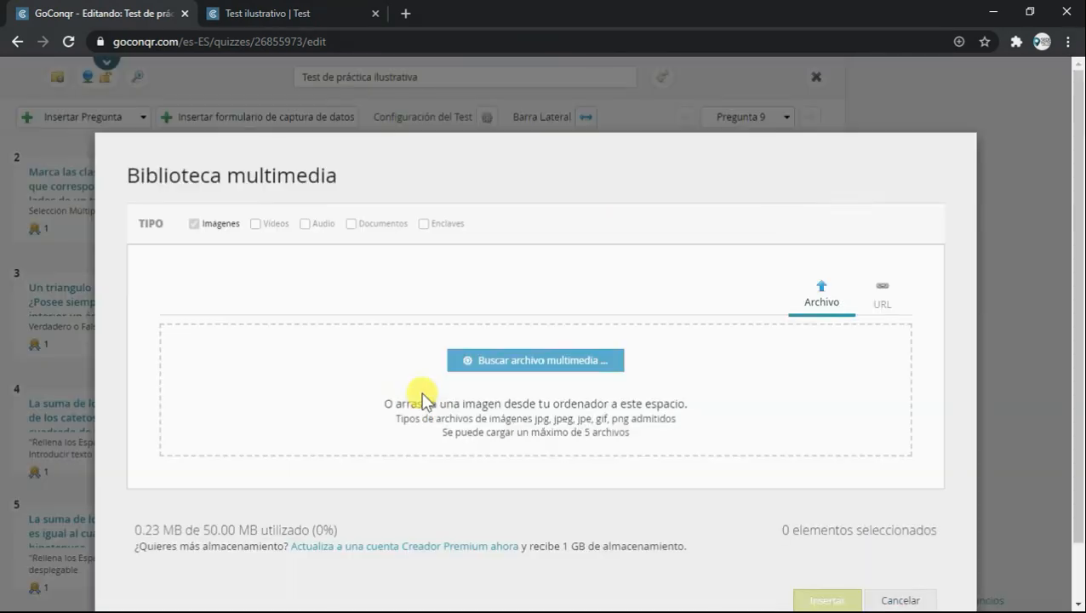
left_click(460, 358)
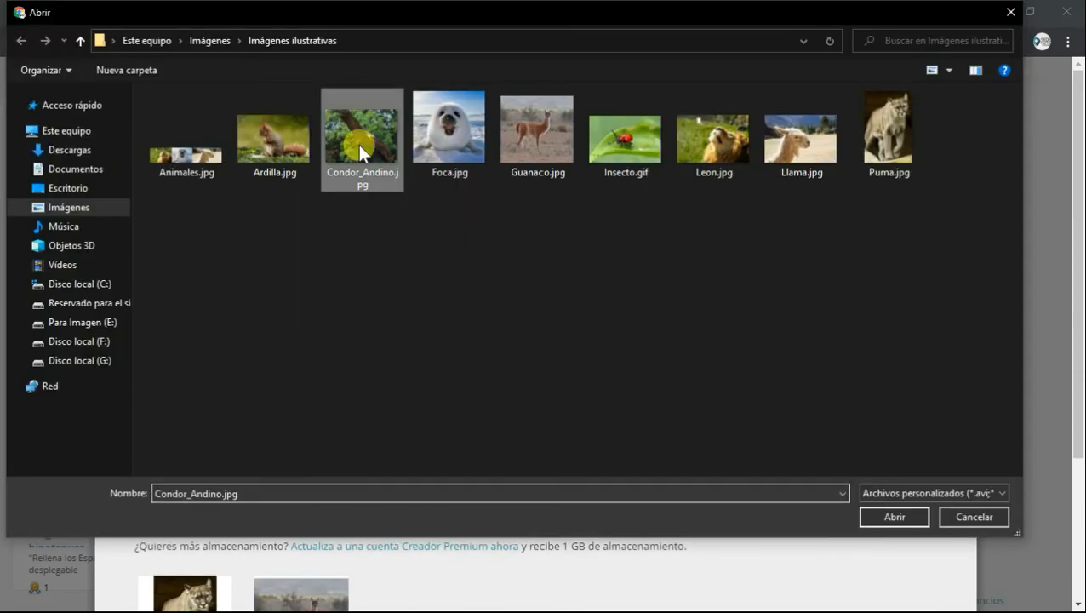
double_click(358, 144)
scroll(862, 505, "down", 3)
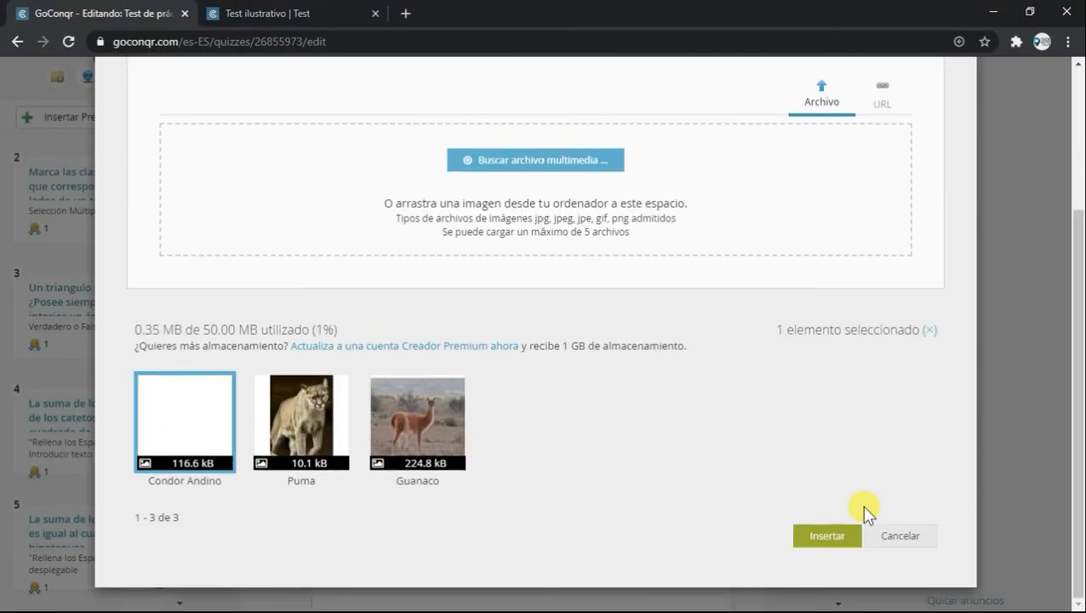
left_click(836, 527)
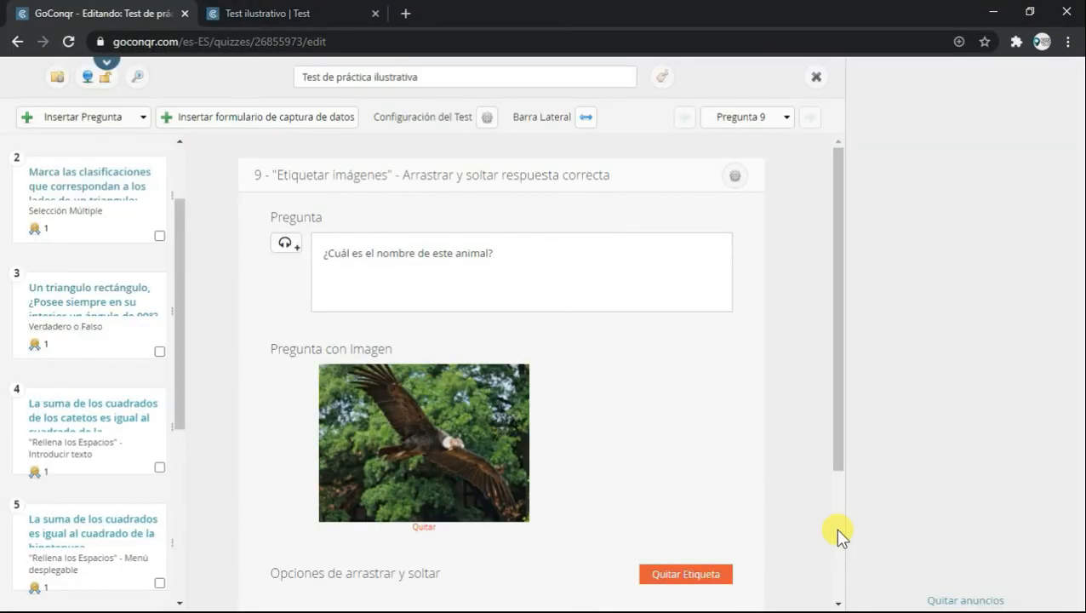
Place a label point on the condor's body with the options Águila, Cóndor Andino and Buitre, marking Cóndor Andino as correct.
scroll(838, 532, "down", 2)
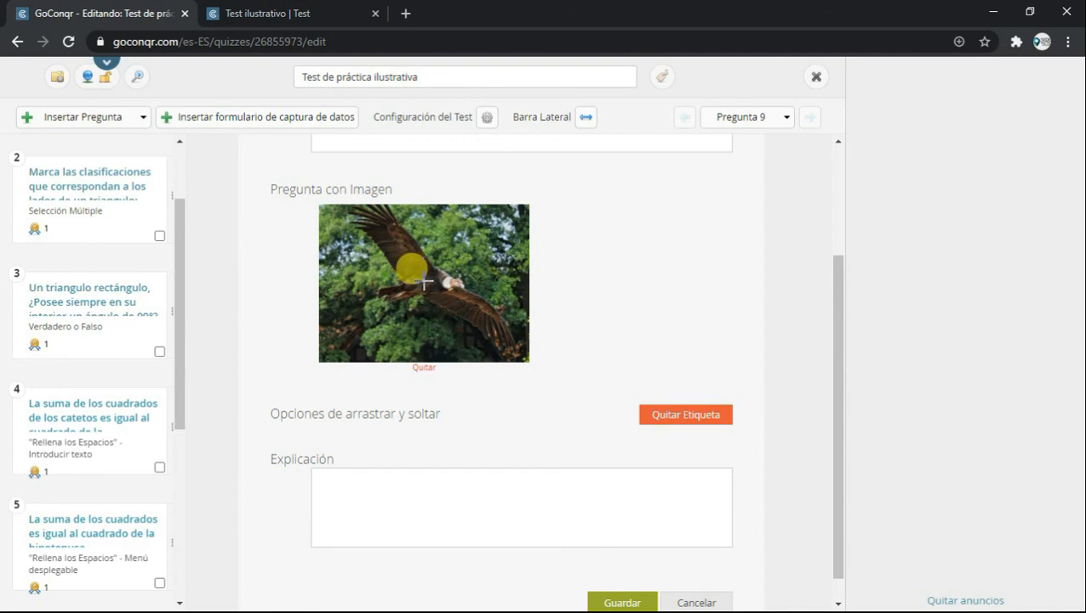
left_click(425, 283)
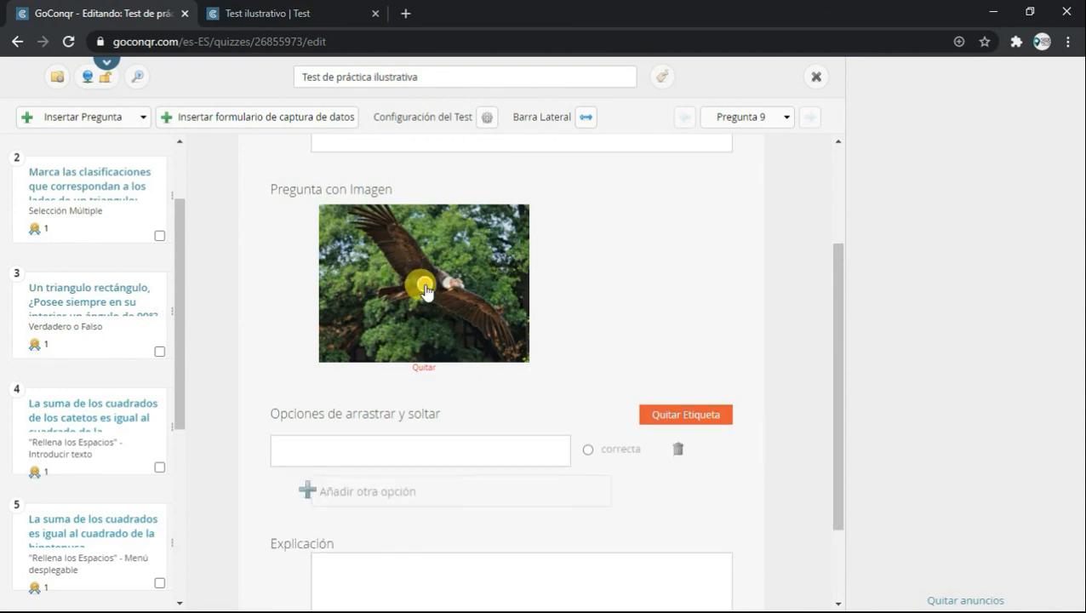
scroll(423, 285, "down", 2)
left_click(399, 336)
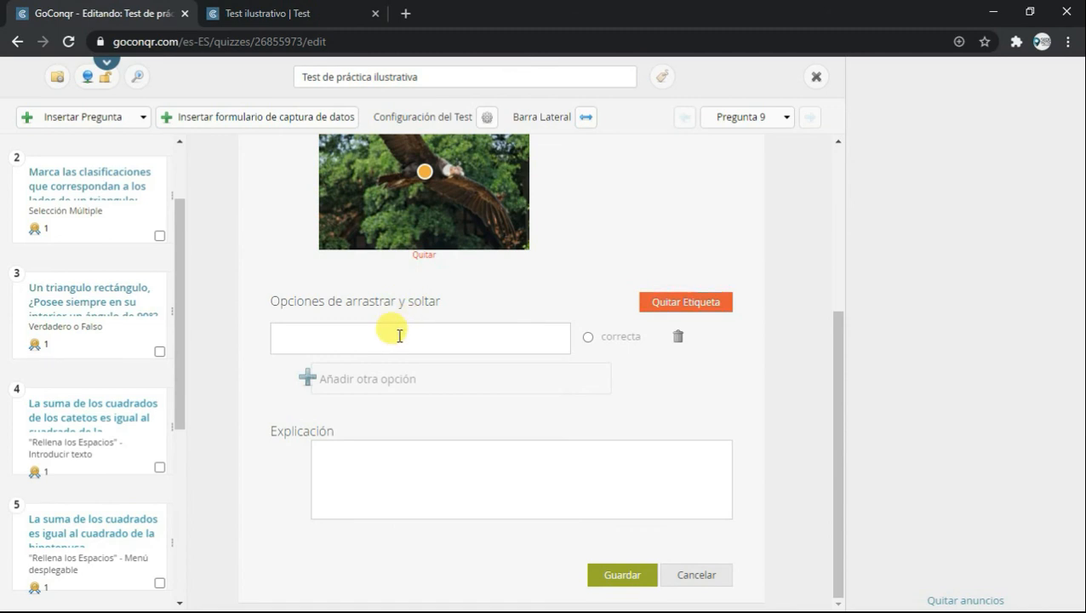
type("Águila")
left_click(375, 380)
type("Cóndor Andino")
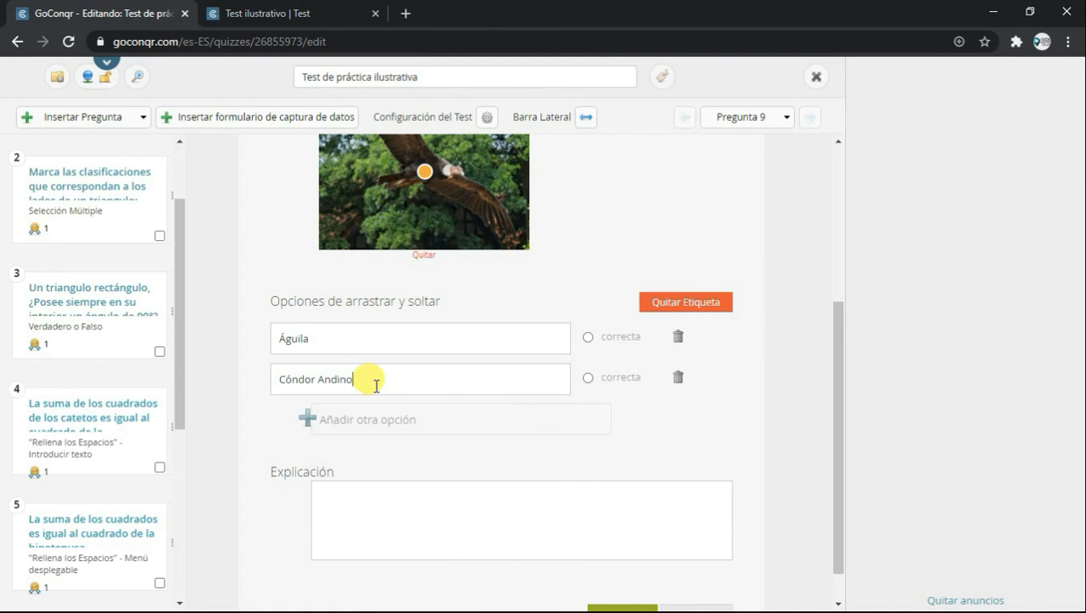
left_click(375, 425)
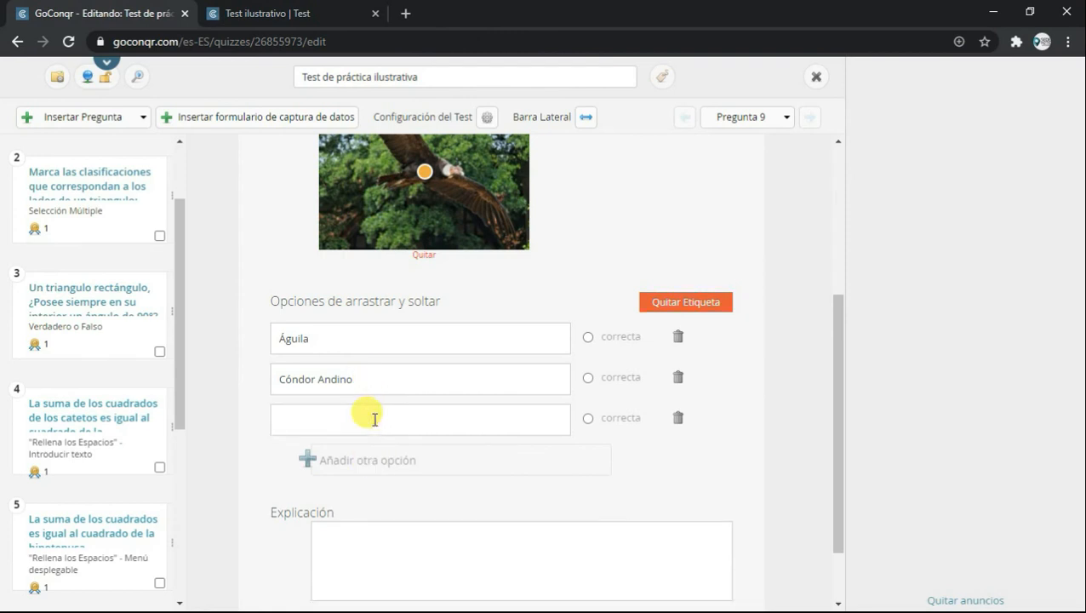
type("Buitre")
left_click(587, 377)
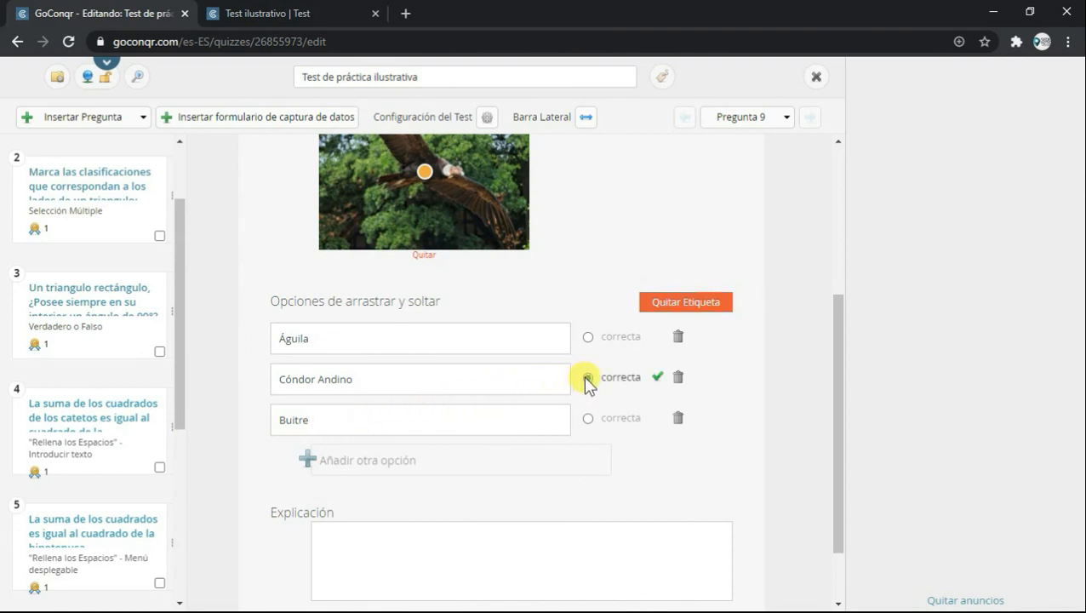
Save the ninth question with its explanation left empty.
scroll(584, 380, "down", 1)
left_click(403, 472)
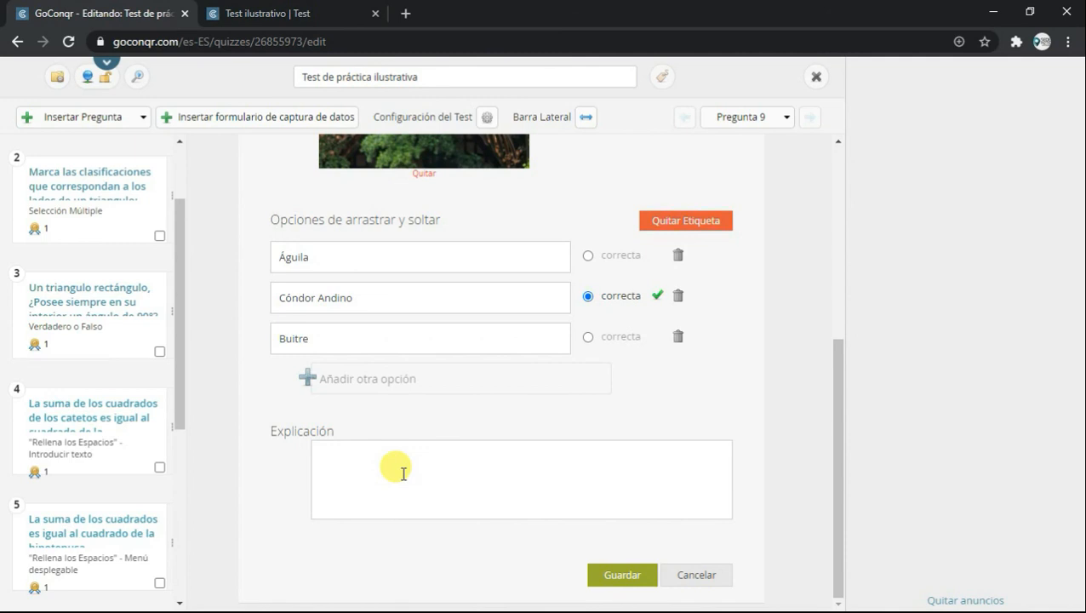
left_click(635, 578)
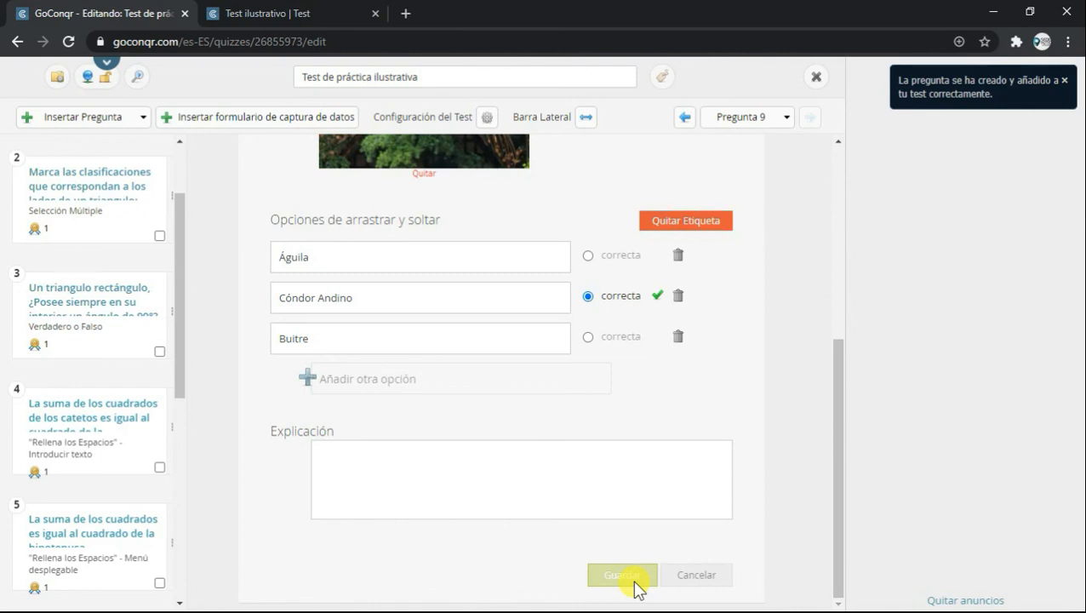
Move the condor drag-and-drop question from position 9 to position 7 in the question list.
left_click_drag(177, 363, 191, 581)
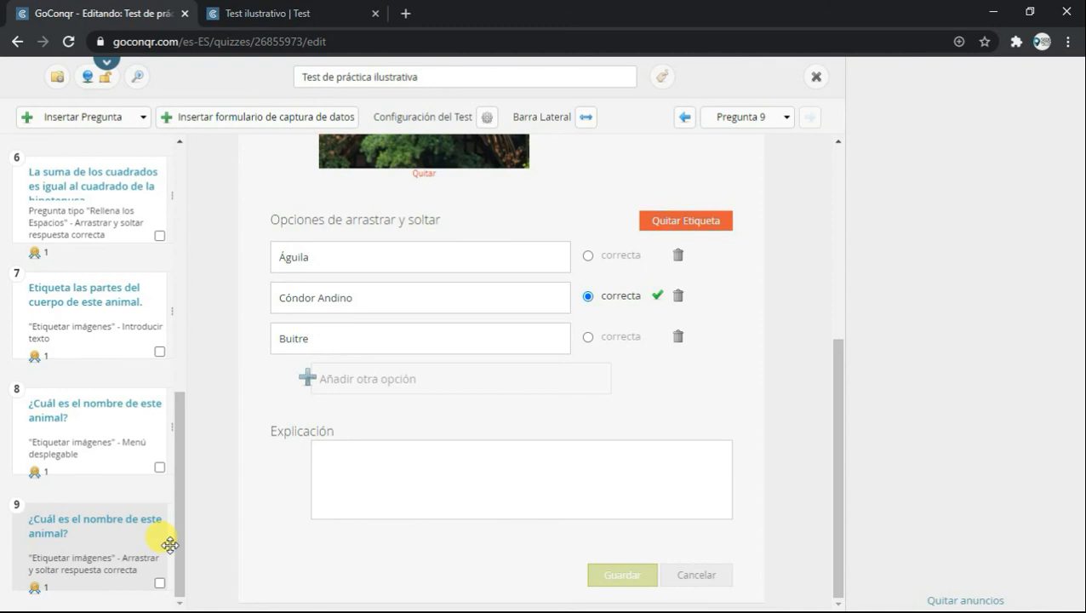
left_click_drag(171, 544, 170, 534)
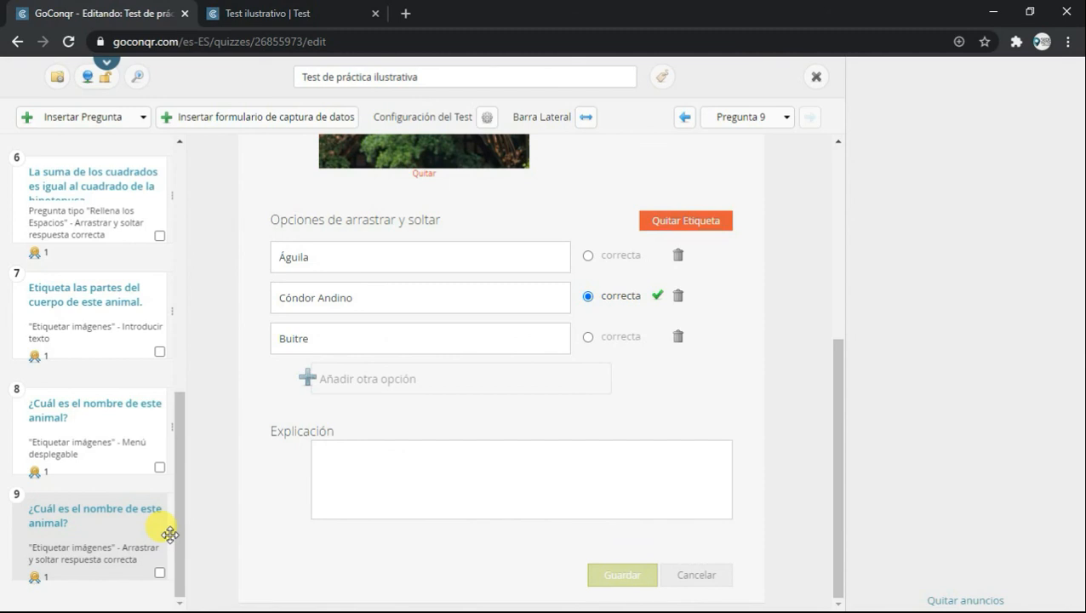
left_click_drag(170, 534, 146, 300)
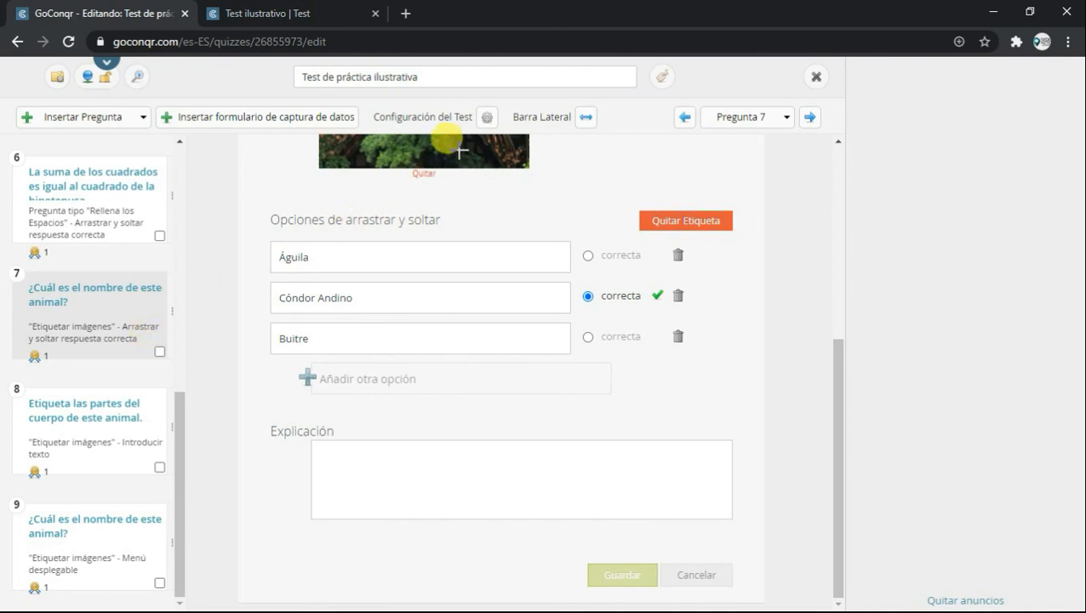
Open the test configuration and limit the total test time to 2:00:00.
left_click(489, 119)
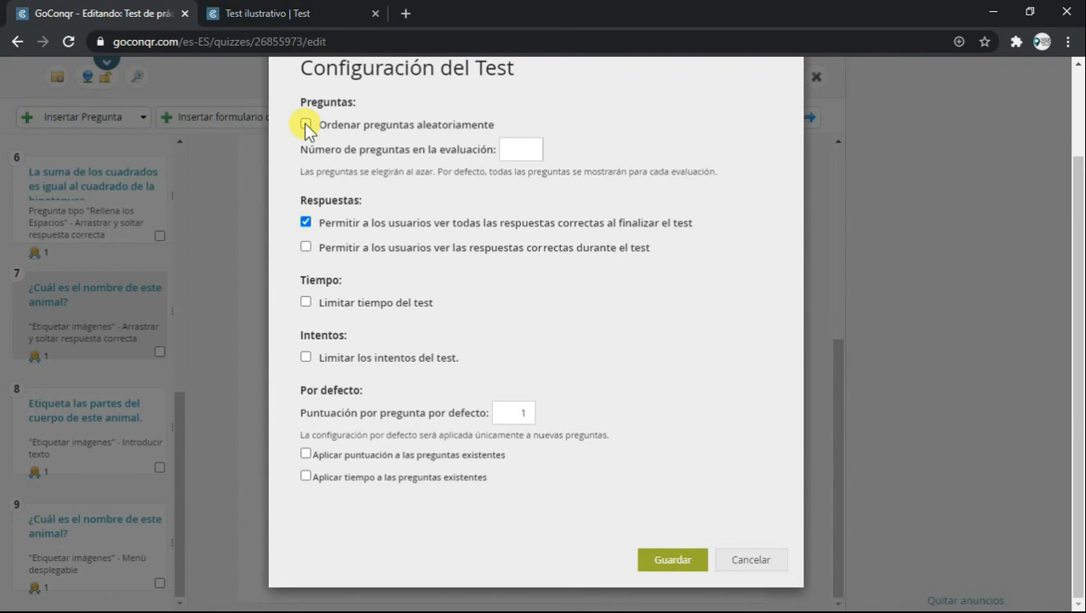
left_click(520, 150)
left_click(305, 302)
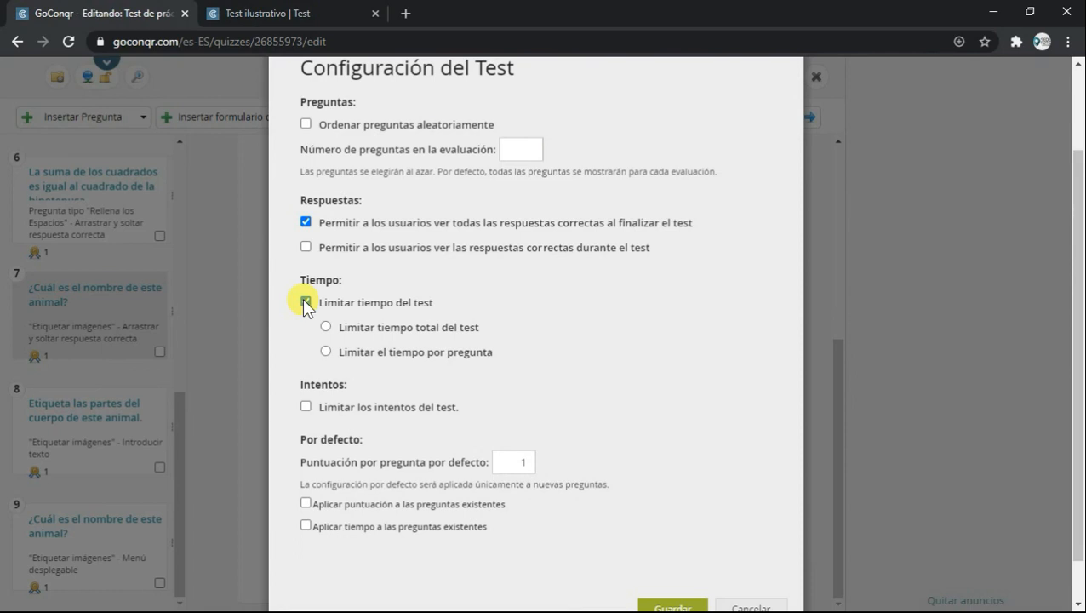
left_click(325, 327)
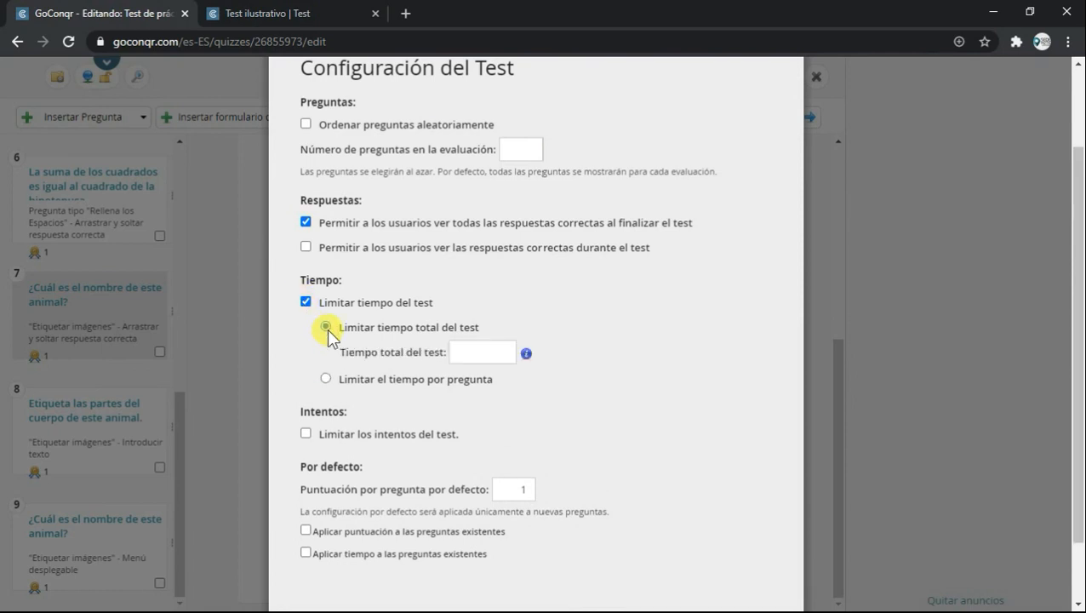
left_click(469, 352)
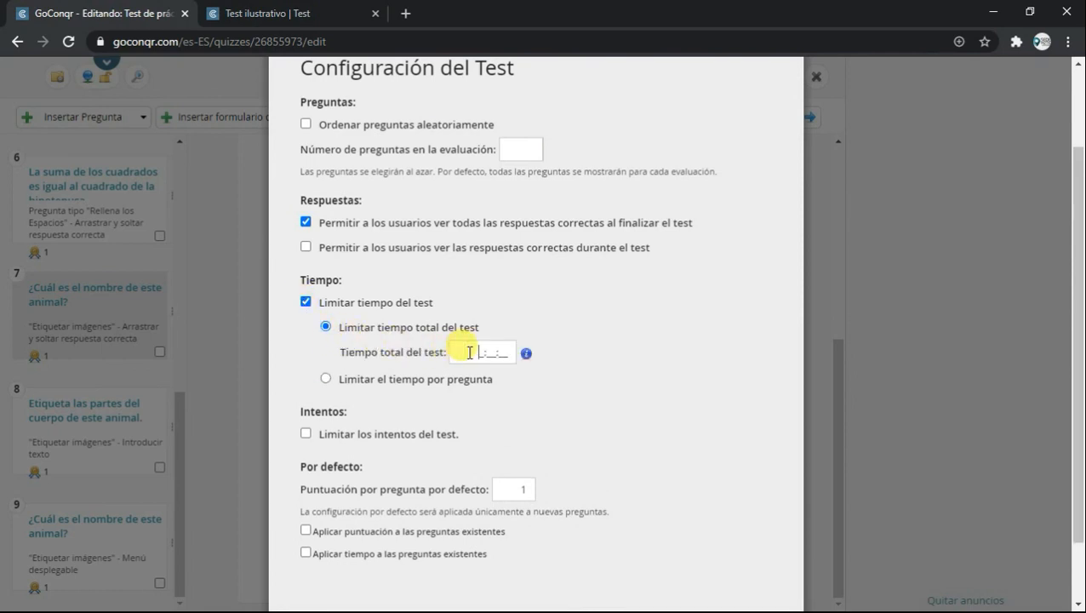
type("2:00:00")
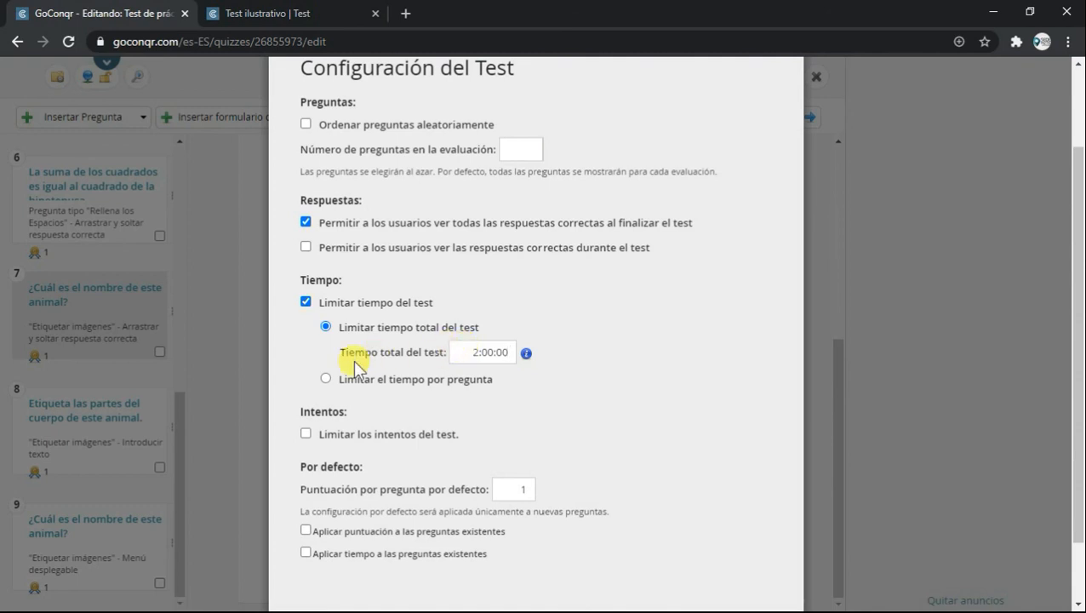
Switch the time limit to a limit per question and turn the test's time limit off again.
left_click(325, 378)
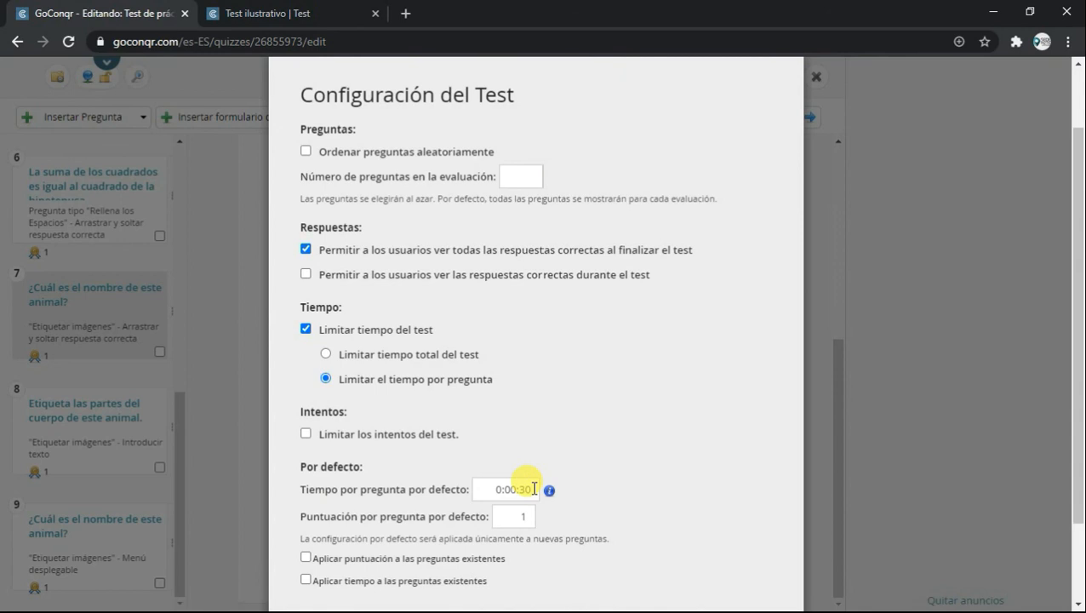
double_click(534, 488)
left_click(305, 329)
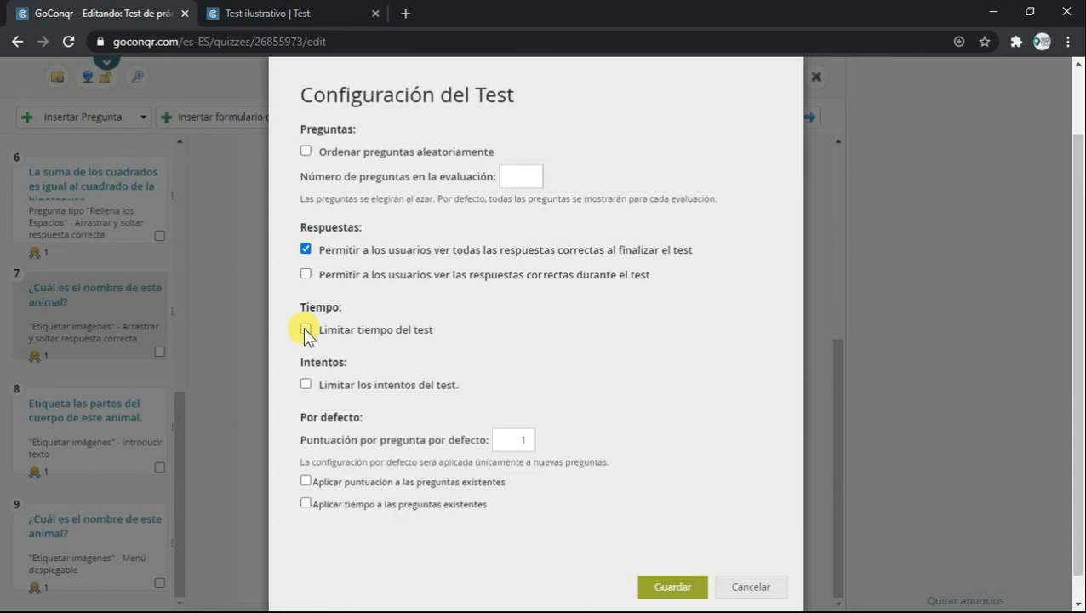
Turn the limit on test attempts on and off again, and save the test configuration.
left_click(305, 383)
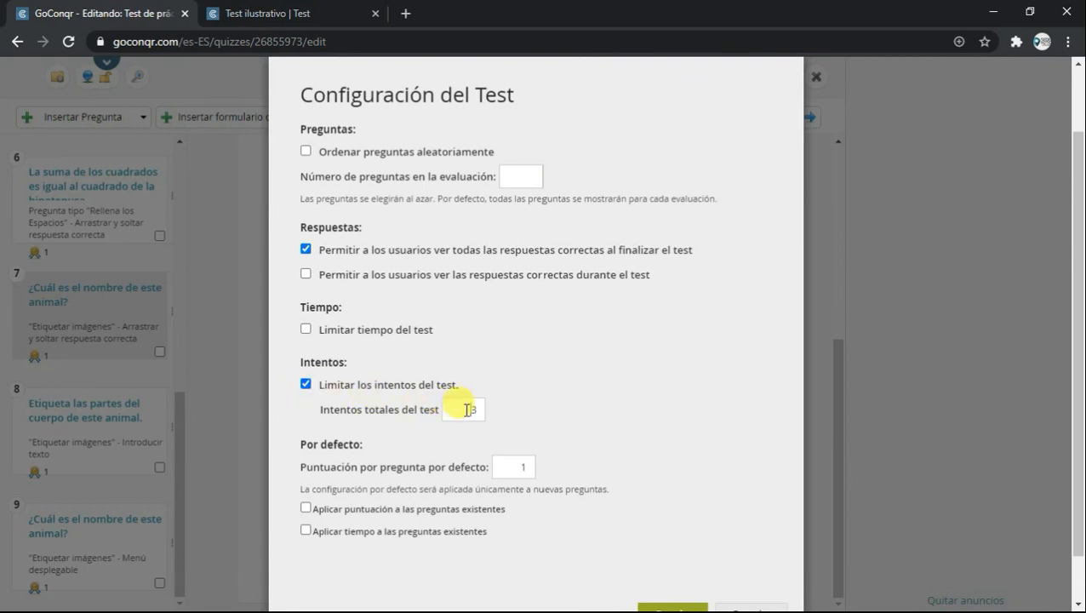
left_click(305, 385)
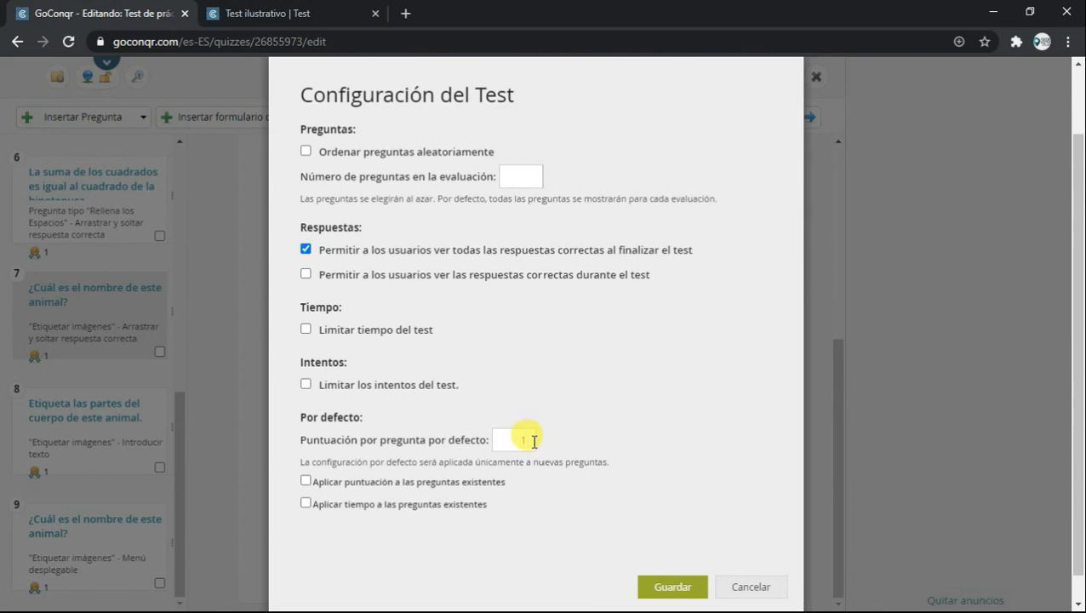
left_click(663, 590)
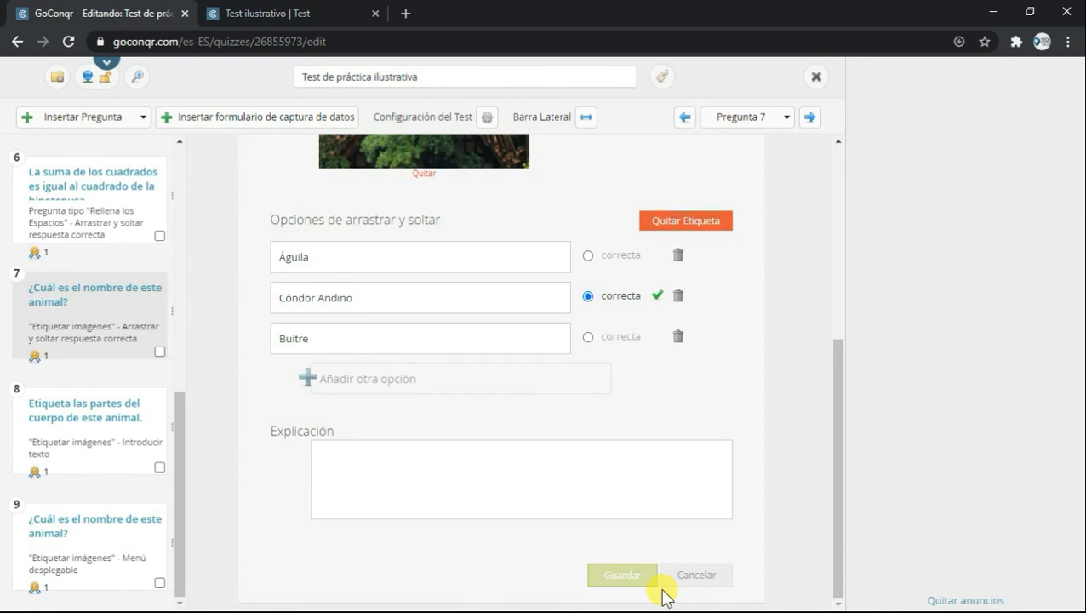
Play the practice test from its resource options to preview the first question.
left_click(55, 79)
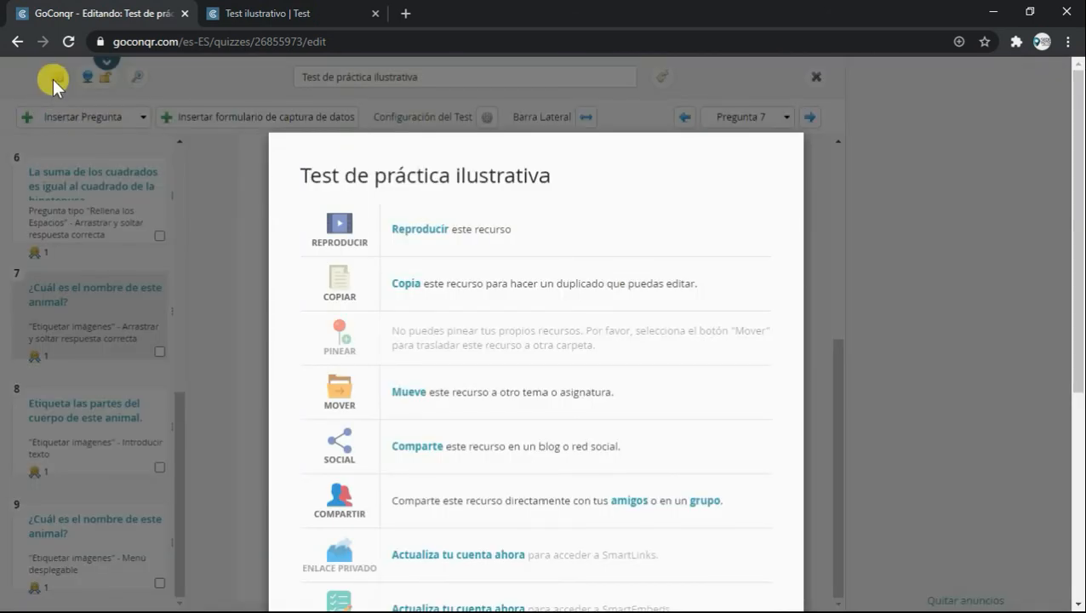
left_click(412, 232)
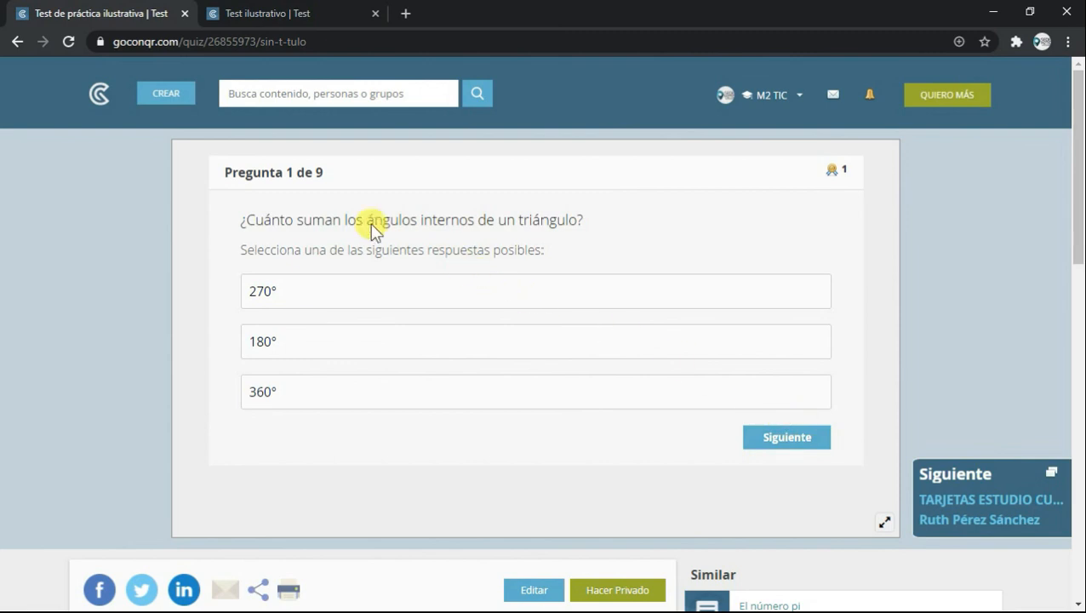
Return to editing the practice test and show the sidebar with the question list.
left_click(18, 42)
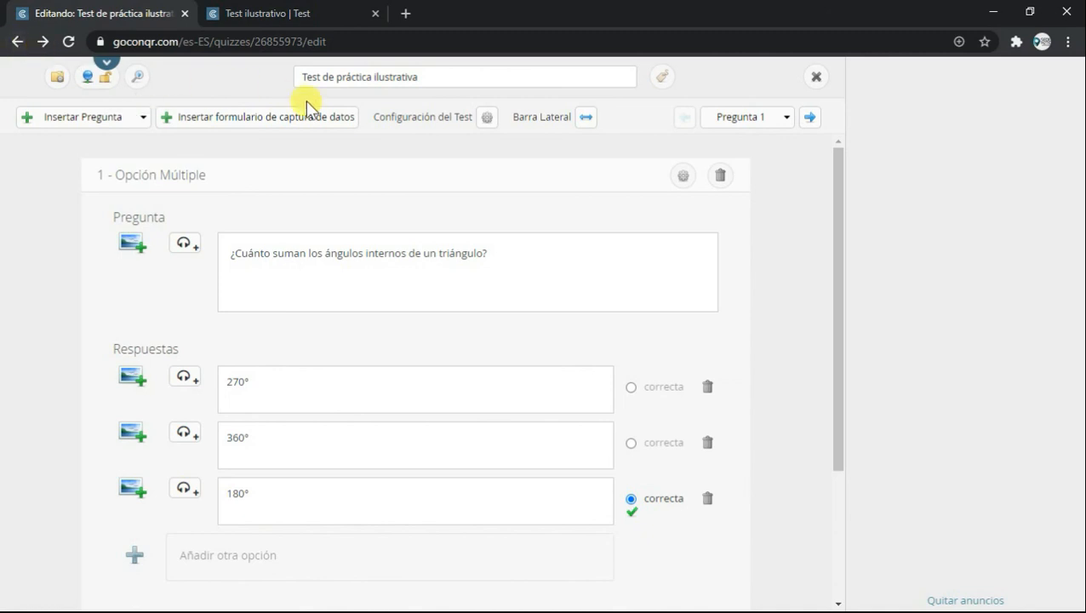
left_click(586, 119)
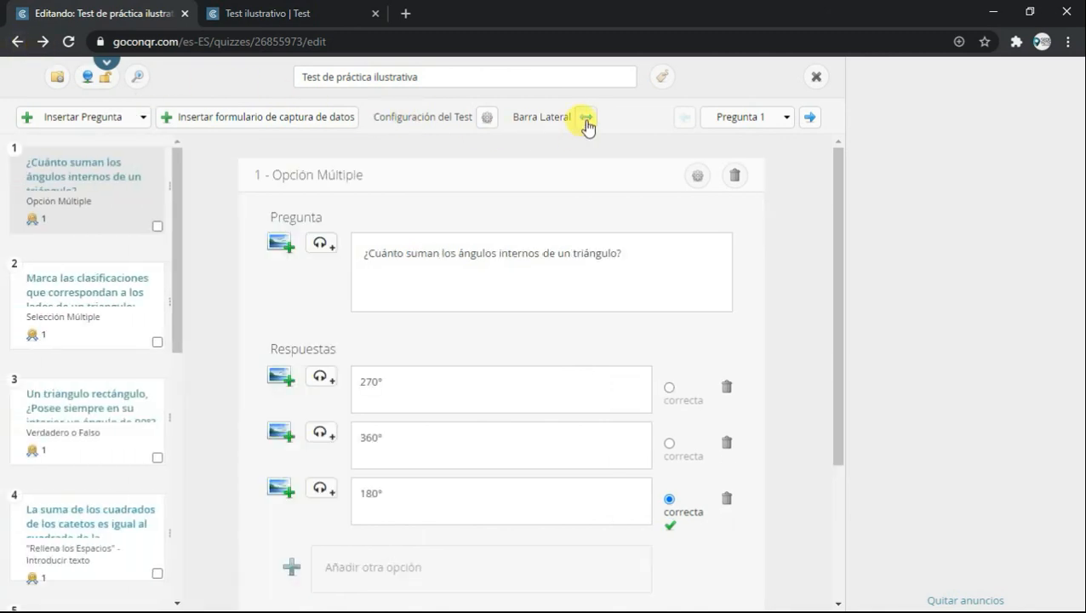